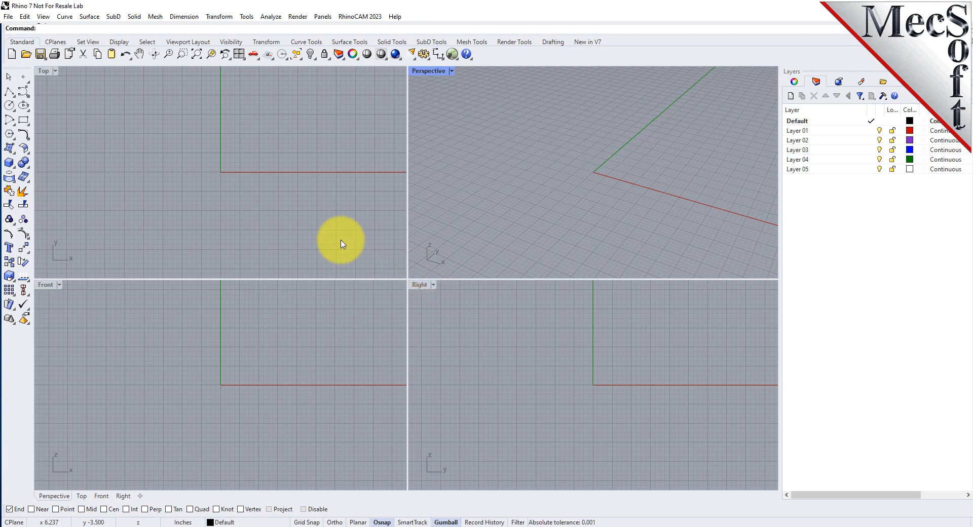
Start the RhinoCAM G-Code Editor module and make its project browser slightly narrower
click(374, 17)
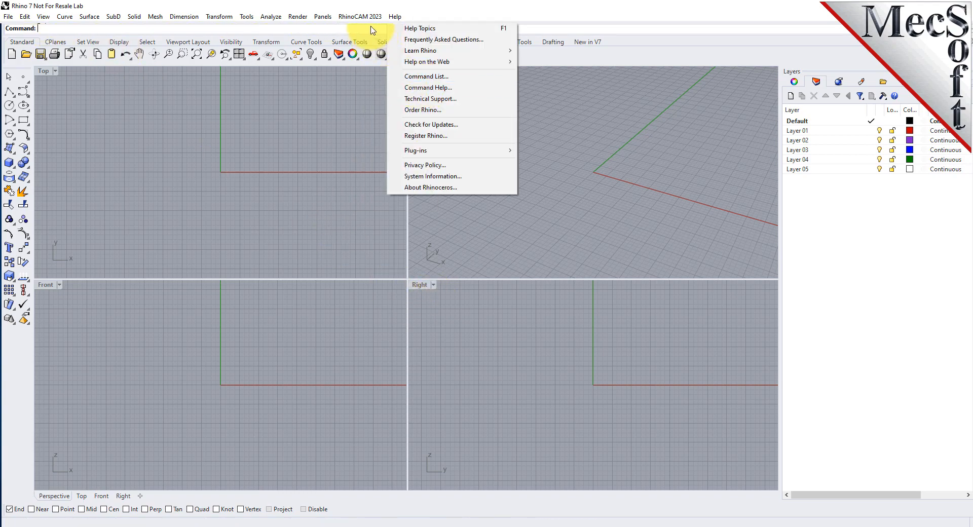
click(391, 84)
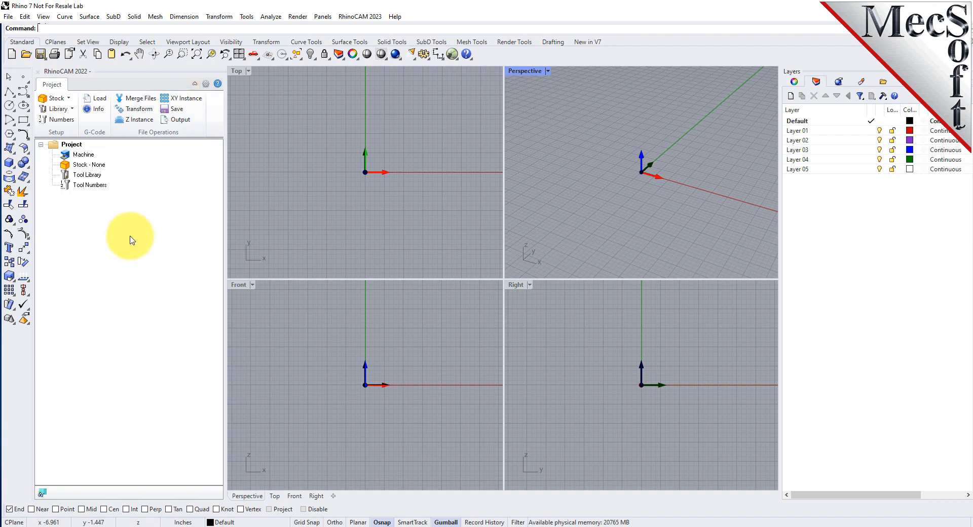
click(373, 227)
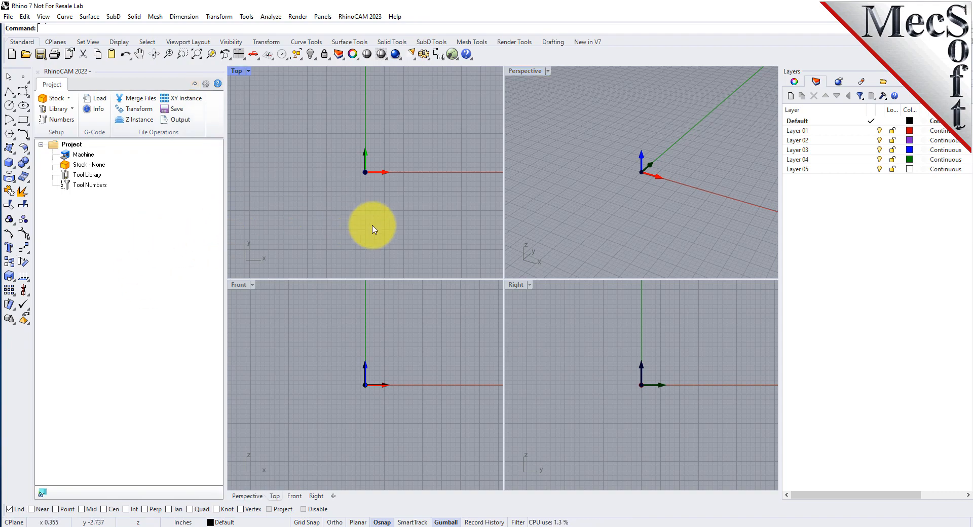
drag(224, 243, 341, 314)
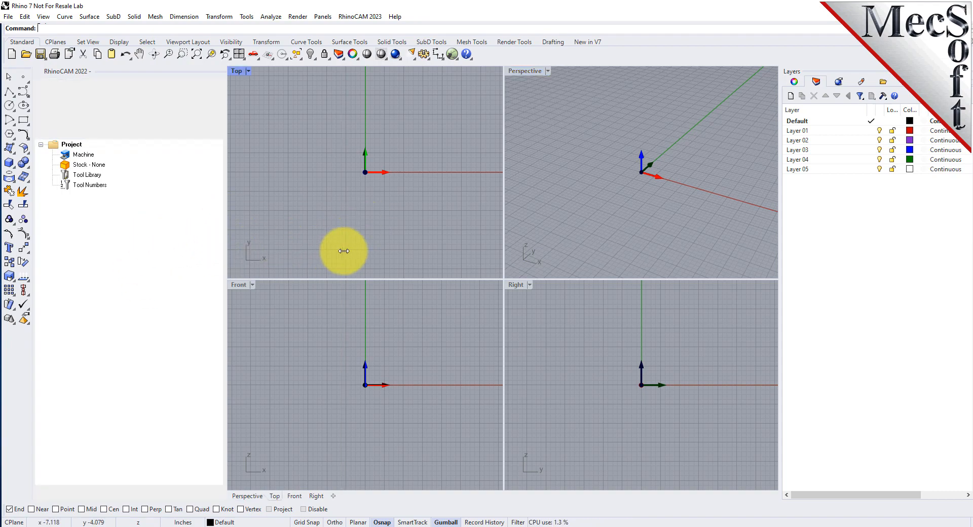
drag(344, 250, 215, 258)
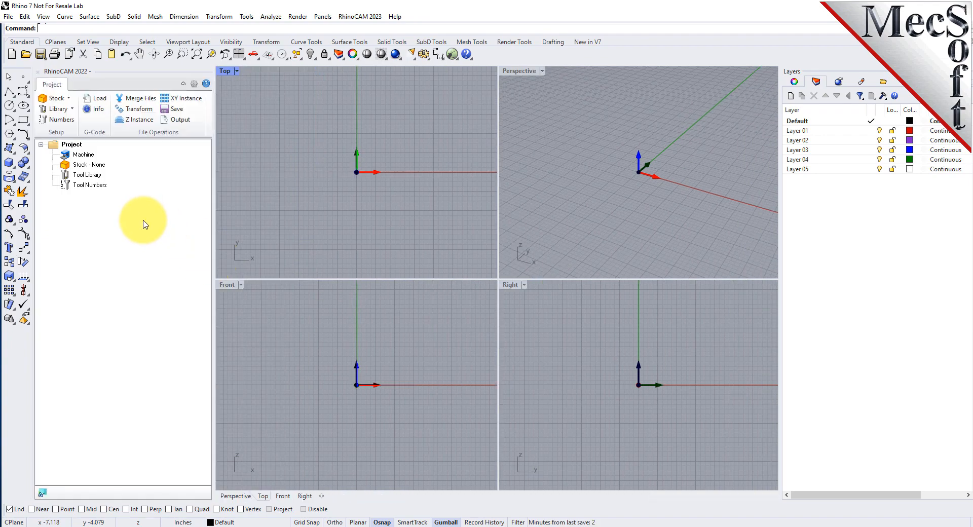
mouse_move(109, 71)
mouse_down()
mouse_move(185, 184)
mouse_move(425, 126)
mouse_move(439, 71)
mouse_move(397, 363)
mouse_move(407, 523)
mouse_move(206, 298)
mouse_move(48, 262)
mouse_move(35, 272)
mouse_move(39, 219)
mouse_up()
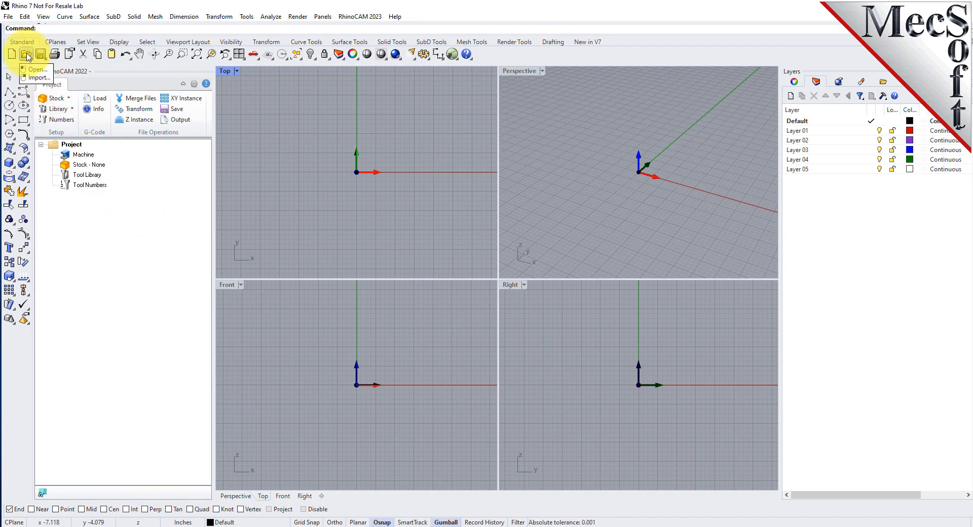
Begin opening a file from the QuickStart RhinoCAM folder and set the file type filter to Supported Files (*.*)
click(27, 55)
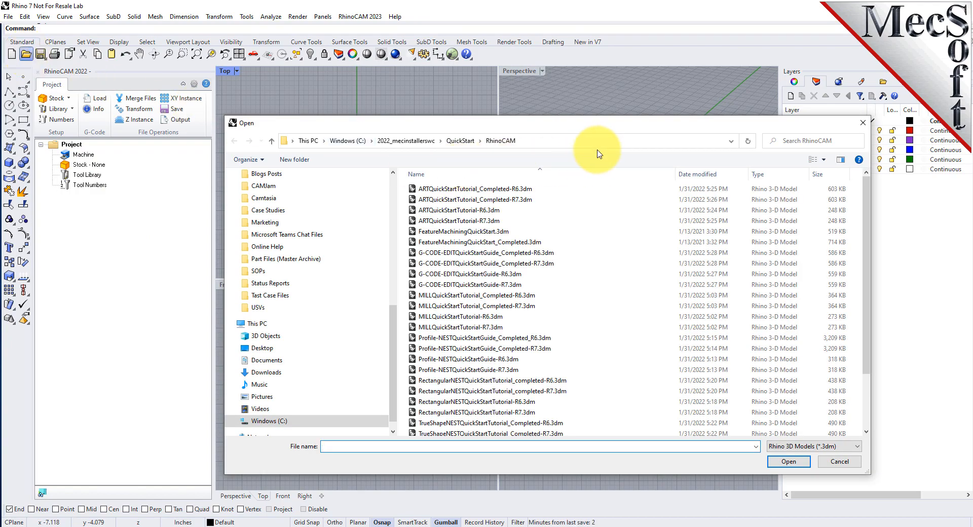
click(594, 141)
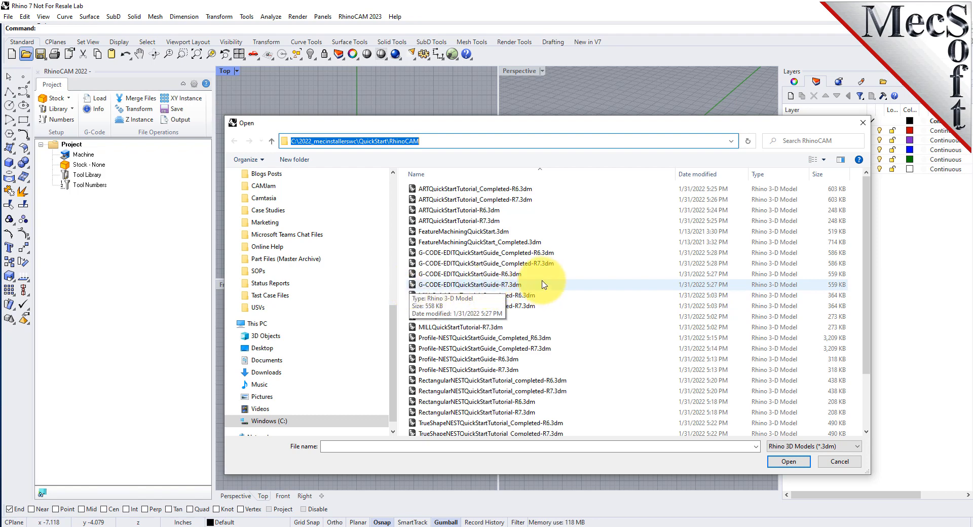
click(811, 446)
scroll(794, 423, down, 2)
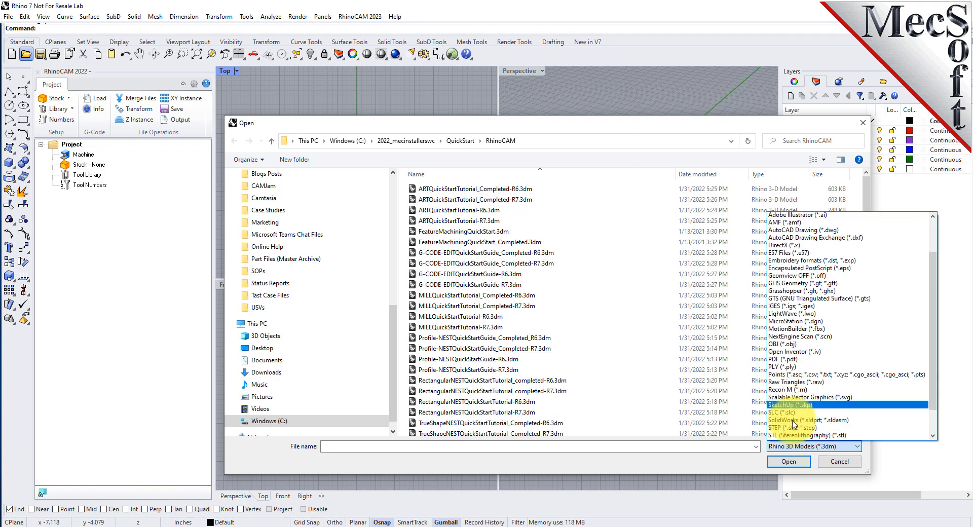
scroll(794, 424, down, 3)
click(805, 435)
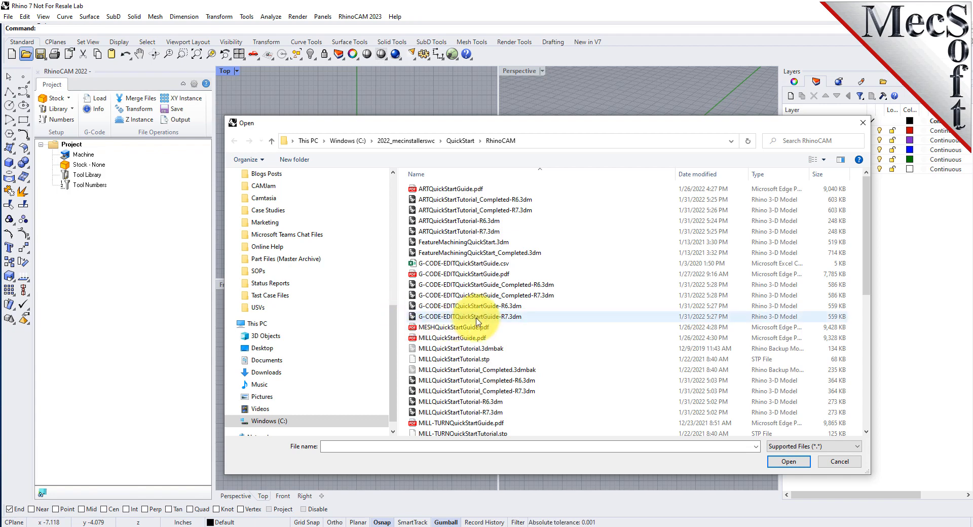
Open the part file G-CODE-EDITQuickStartGuide-R7.3dm
click(476, 296)
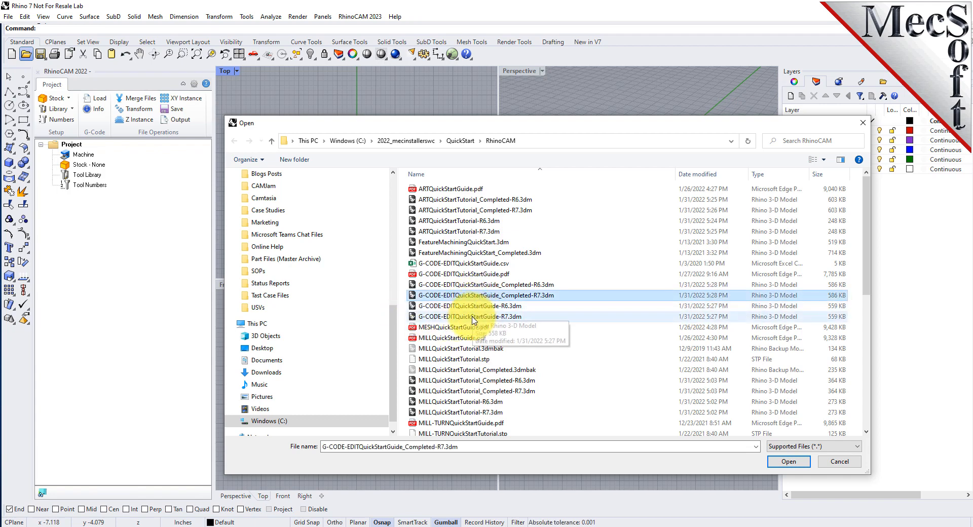
click(473, 316)
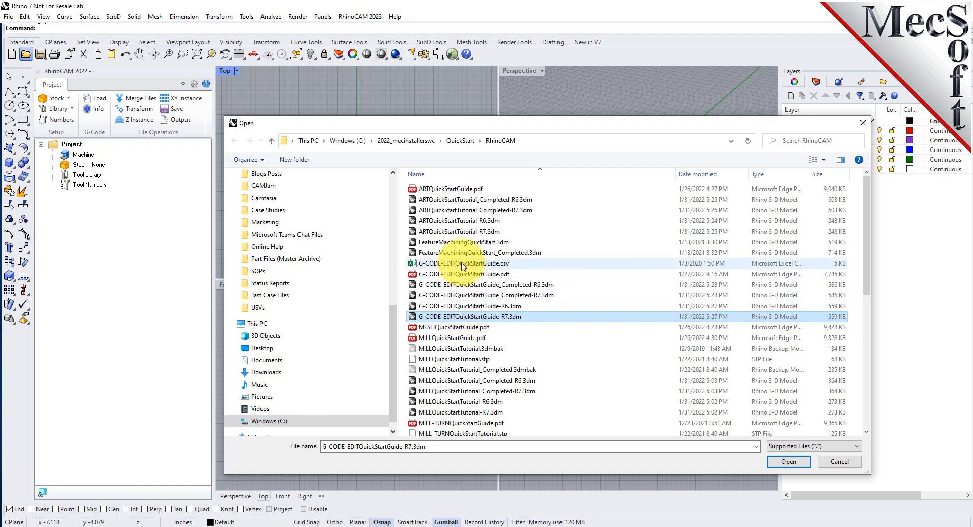
click(462, 263)
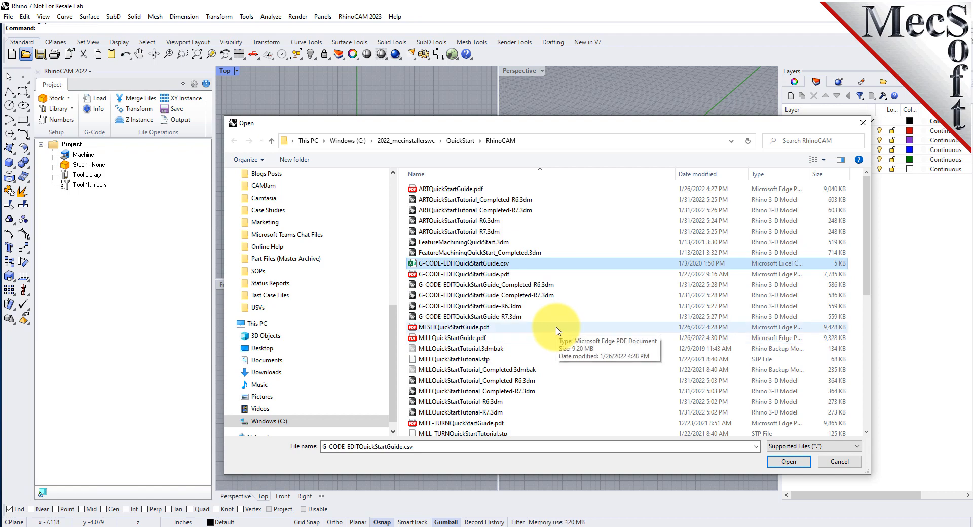
click(477, 317)
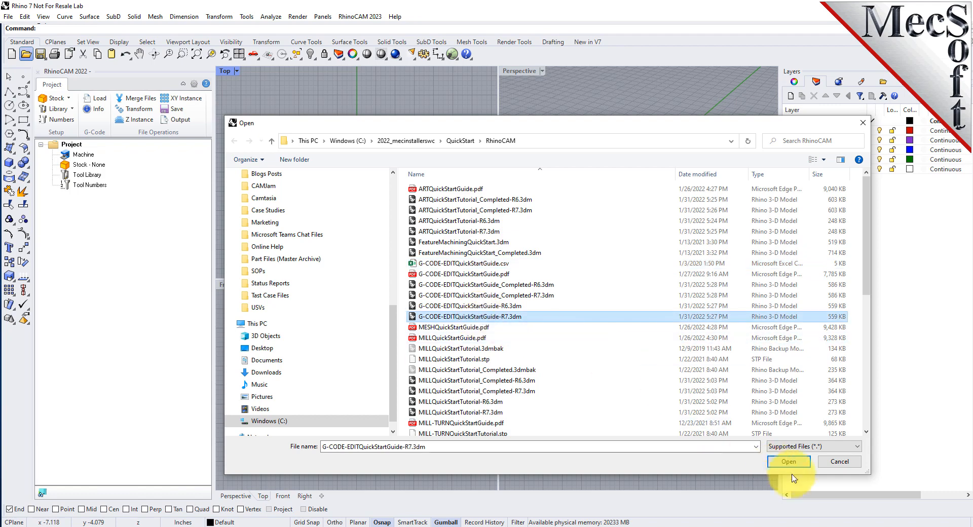
click(786, 460)
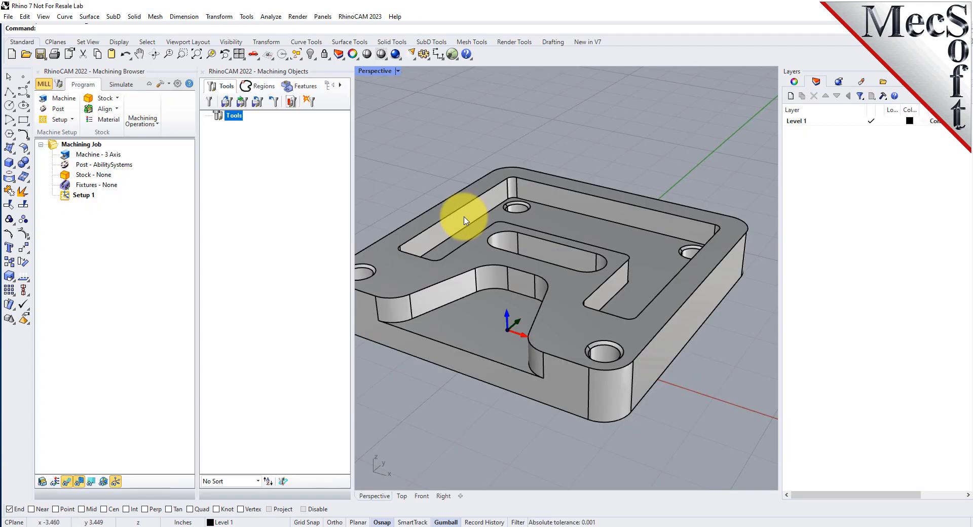
Switch RhinoCAM back to the G-Code Editor module and widen the Perspective viewport by narrowing the Layers area
click(360, 16)
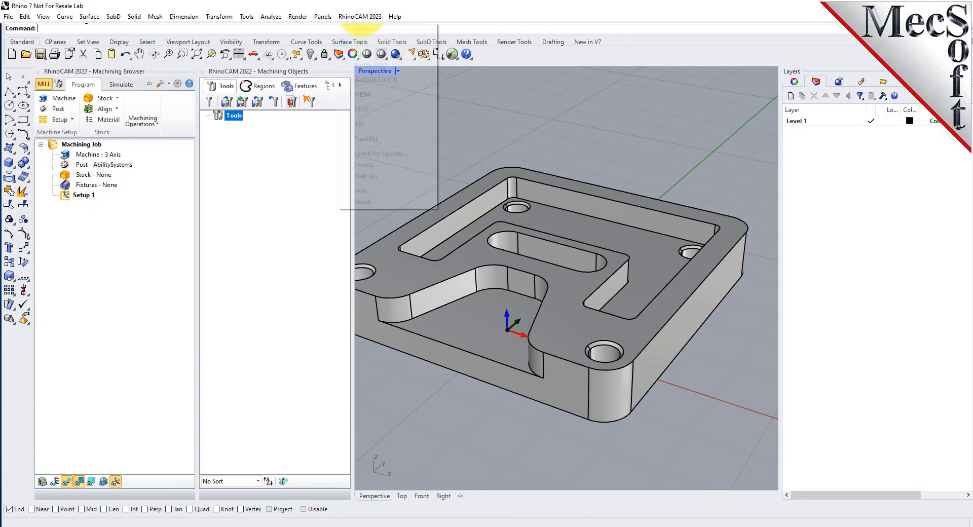
click(372, 80)
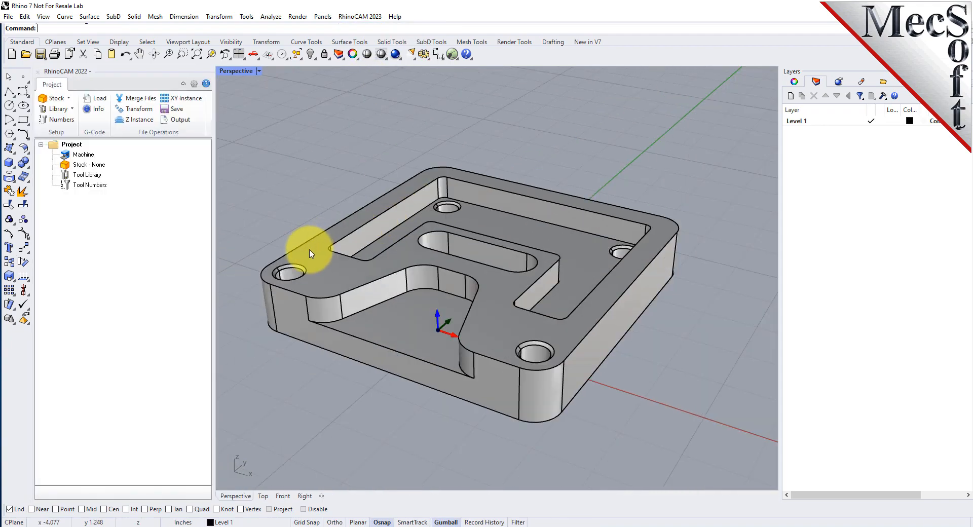
mouse_move(564, 199)
right_down()
mouse_move(521, 250)
mouse_move(458, 46)
mouse_move(464, 76)
mouse_move(433, 189)
mouse_move(574, 292)
mouse_move(565, 202)
mouse_move(545, 191)
mouse_move(556, 197)
right_up()
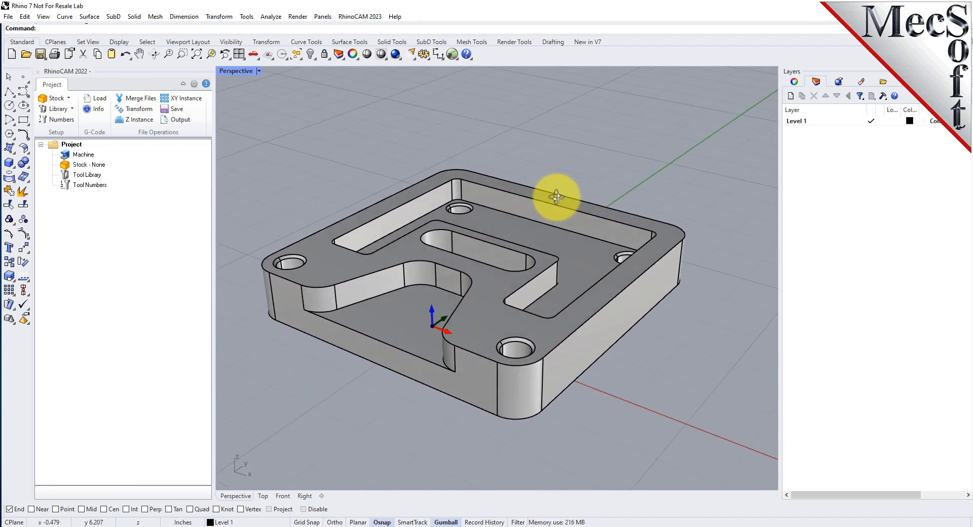
drag(780, 223, 858, 231)
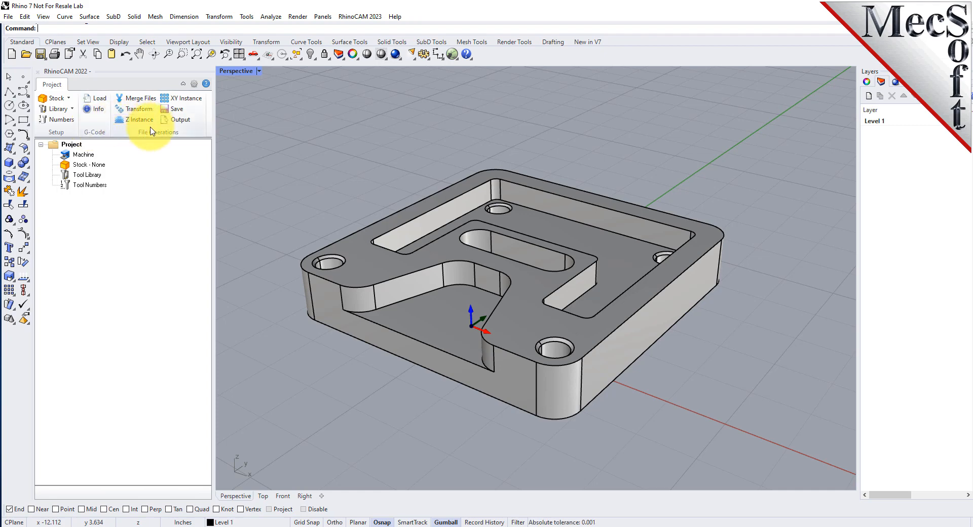
Load the G-code file G-CODE-EDITQuickStartGuide.nc into the project
click(56, 146)
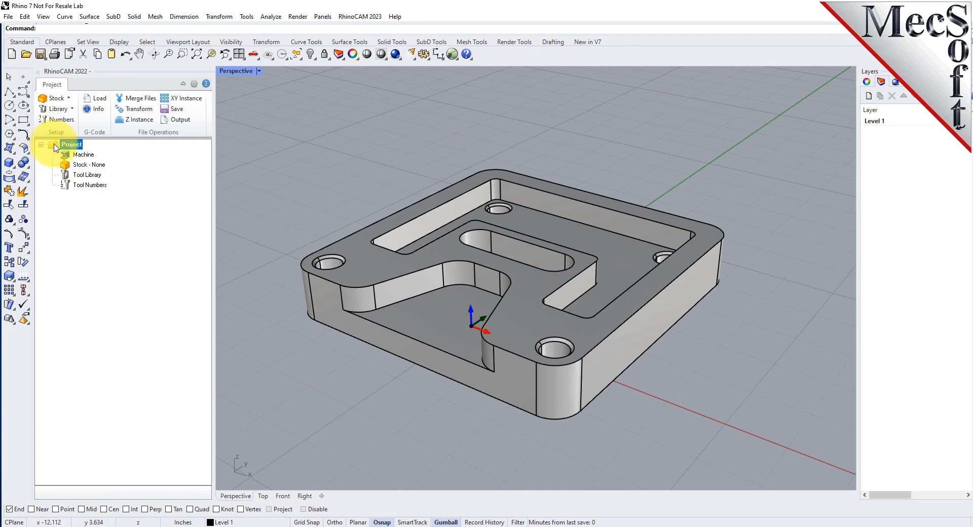
click(82, 165)
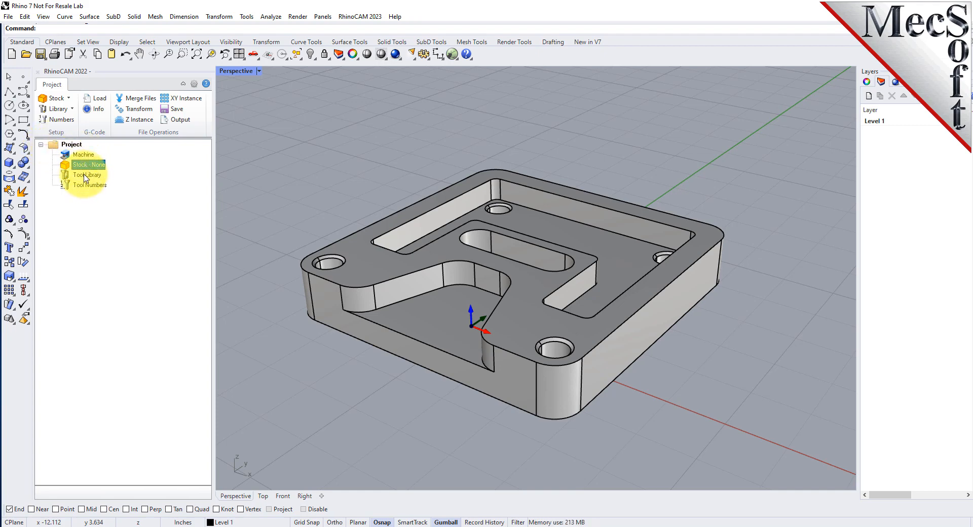
click(89, 185)
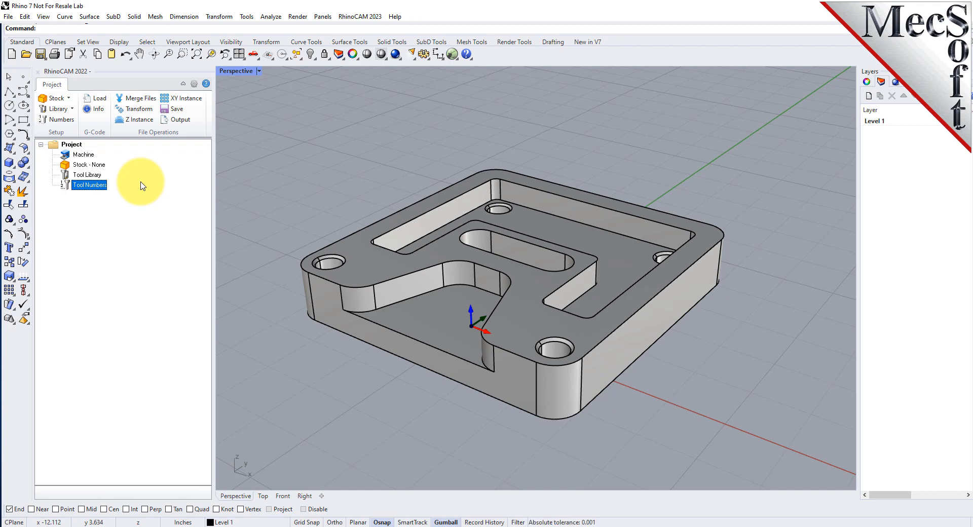
click(100, 99)
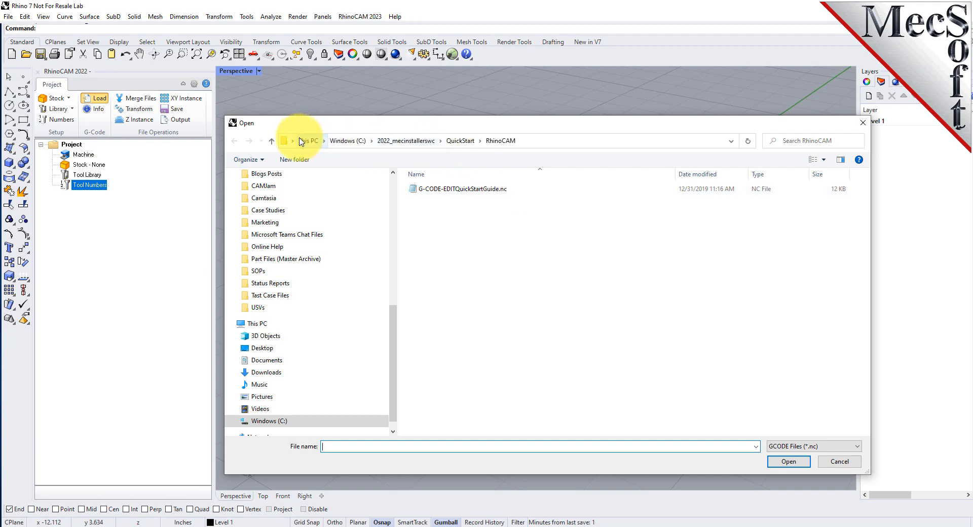
click(462, 192)
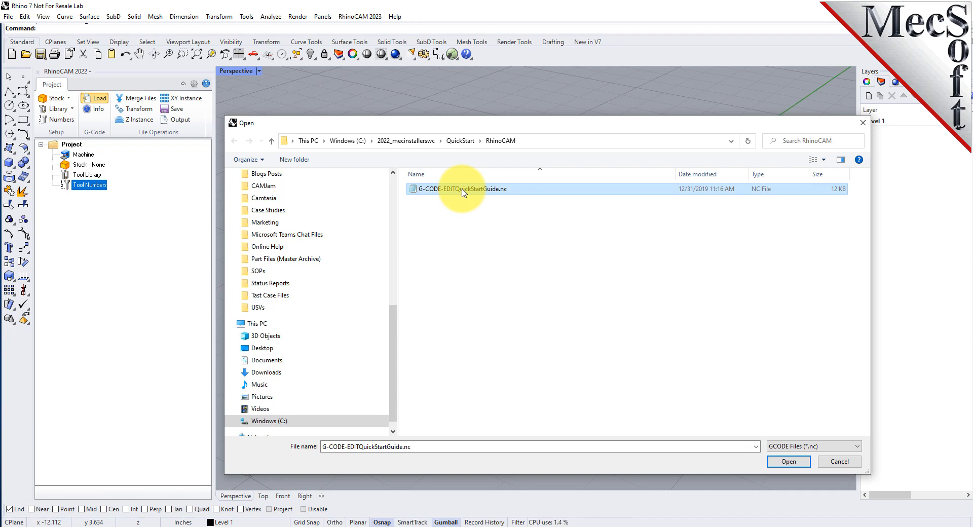
click(788, 461)
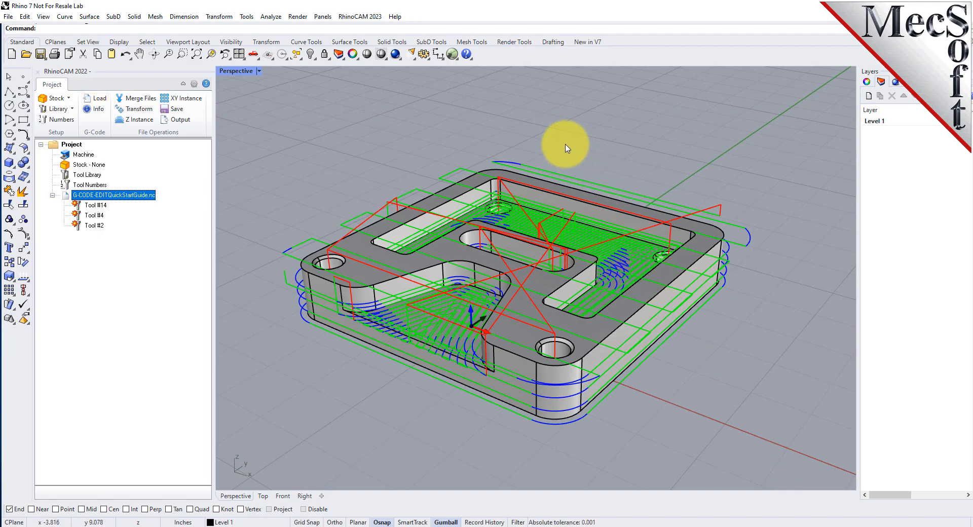
Examine the loaded toolpaths on the part, select Tool #4, and display the whole G-code file's toolpath again
scroll(535, 177, down, 1)
right_drag(532, 218, 504, 222)
scroll(504, 221, up, 2)
mouse_move(575, 297)
right_down()
mouse_move(555, 357)
mouse_move(560, 276)
mouse_move(582, 297)
mouse_move(590, 282)
mouse_move(591, 290)
right_up()
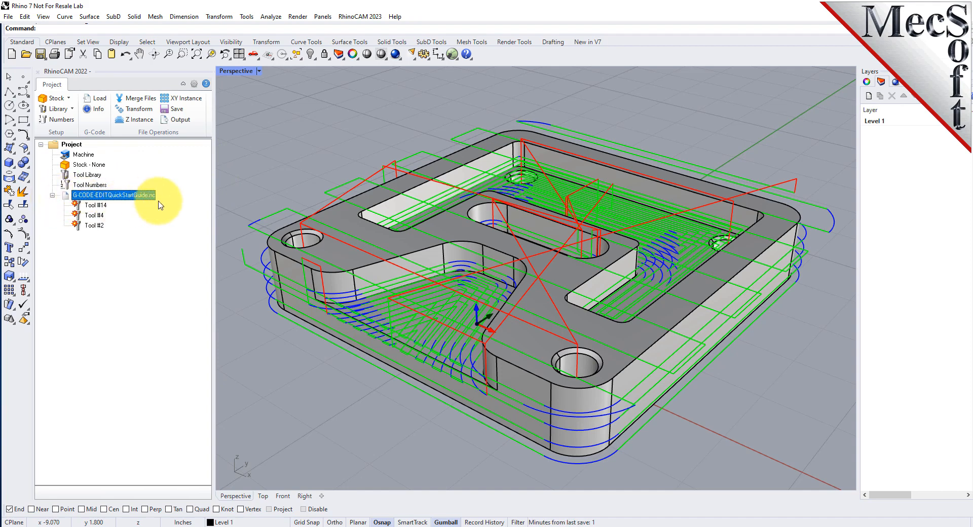
click(94, 214)
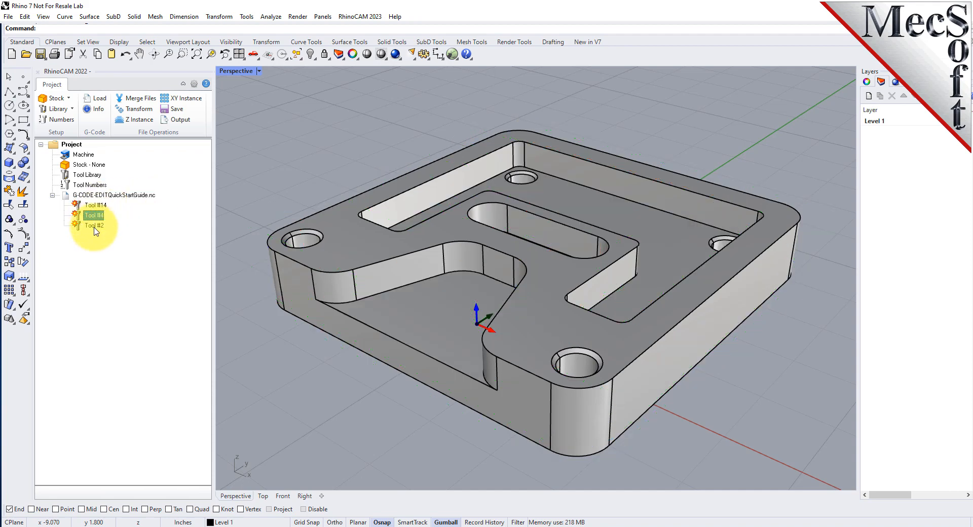
click(97, 195)
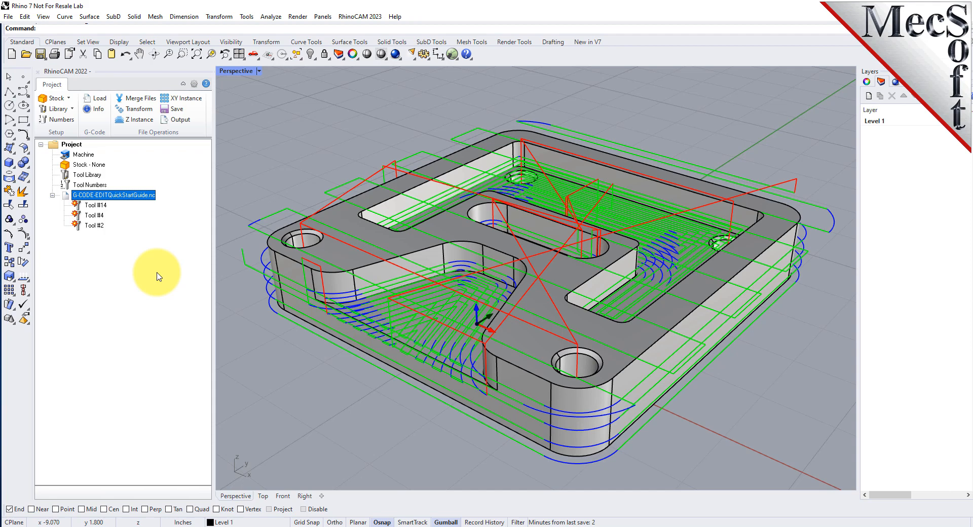
Open G-CODE-EDITQuickStartGuide.nc for editing with default tools and widen the code editor to reveal all its commands
right_click(136, 196)
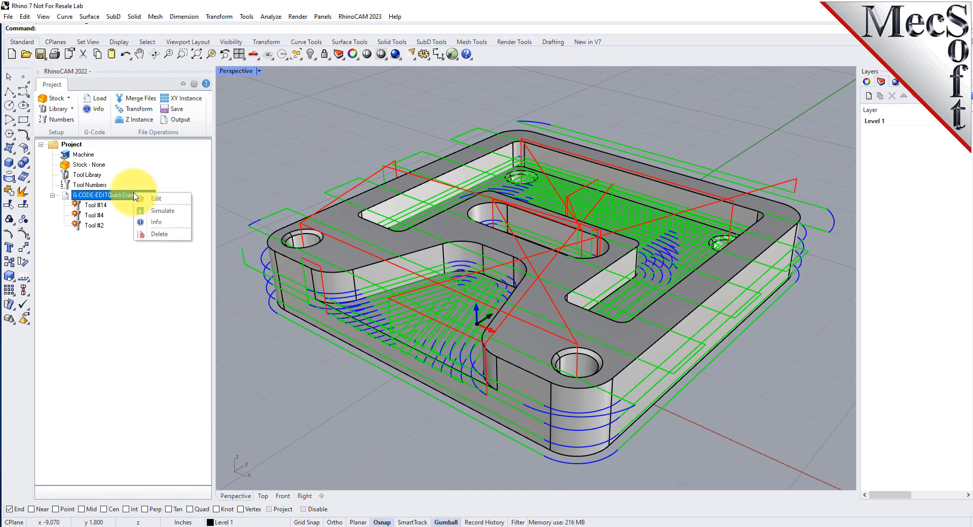
click(173, 203)
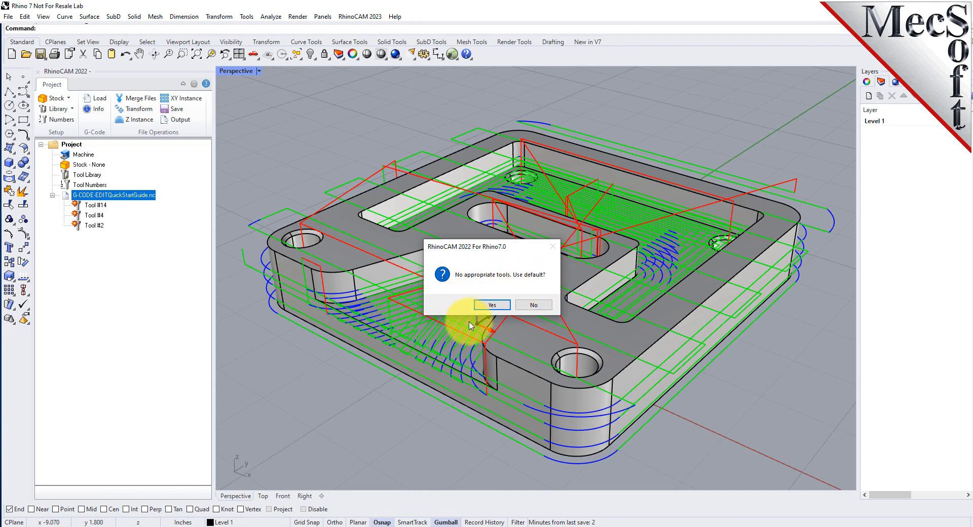
click(493, 305)
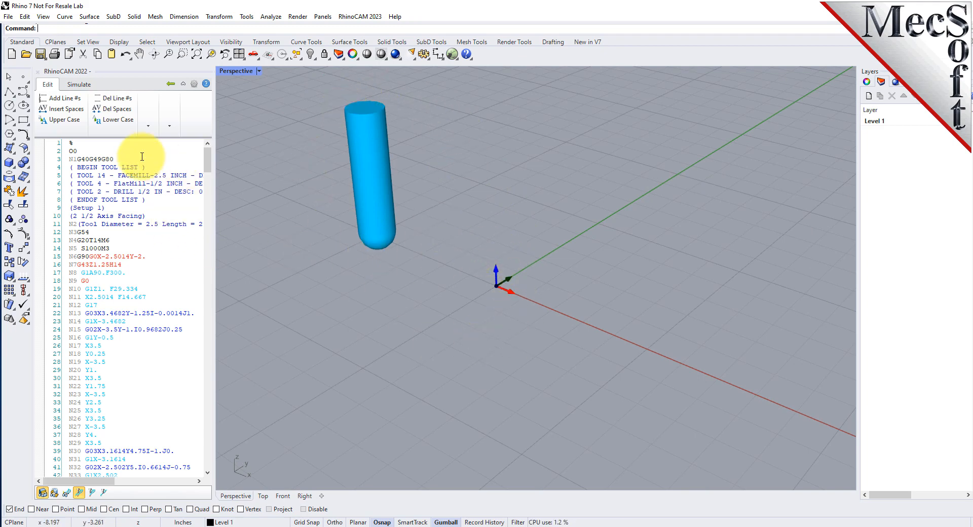
click(89, 144)
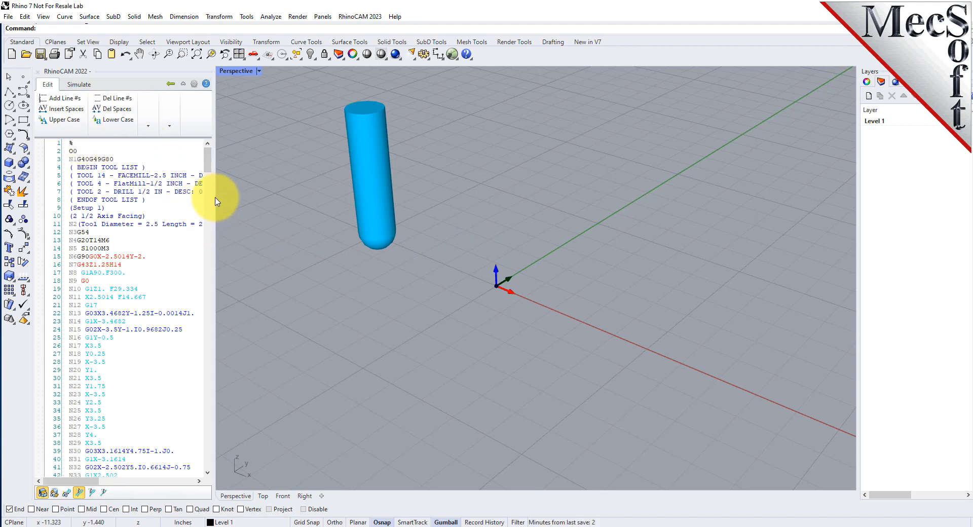
drag(212, 197, 260, 208)
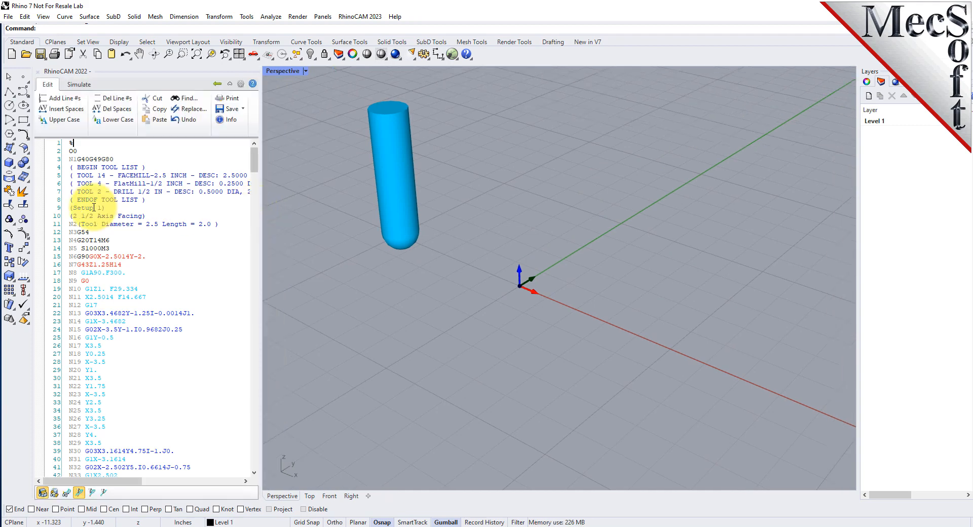
click(78, 144)
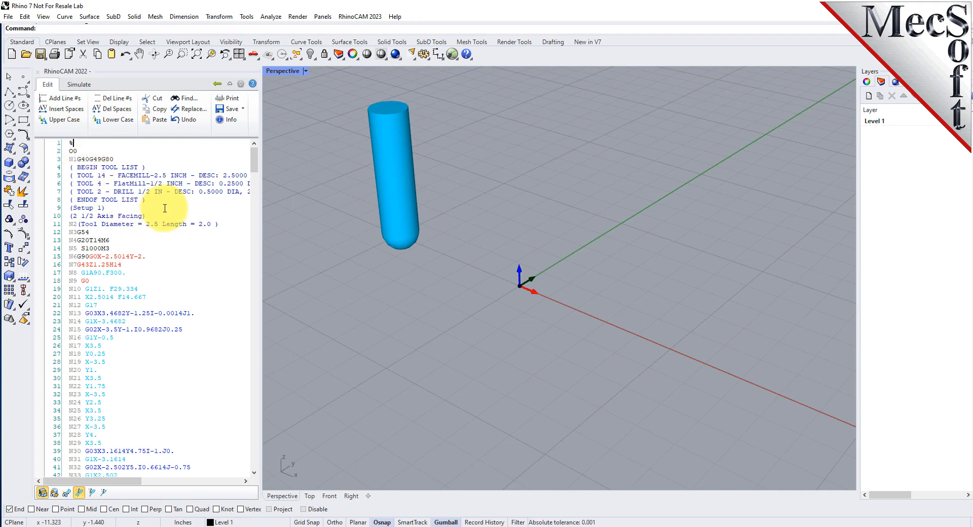
Turn off Show Context Tool Tips in the preferences and review the text editor colors and output program
click(242, 85)
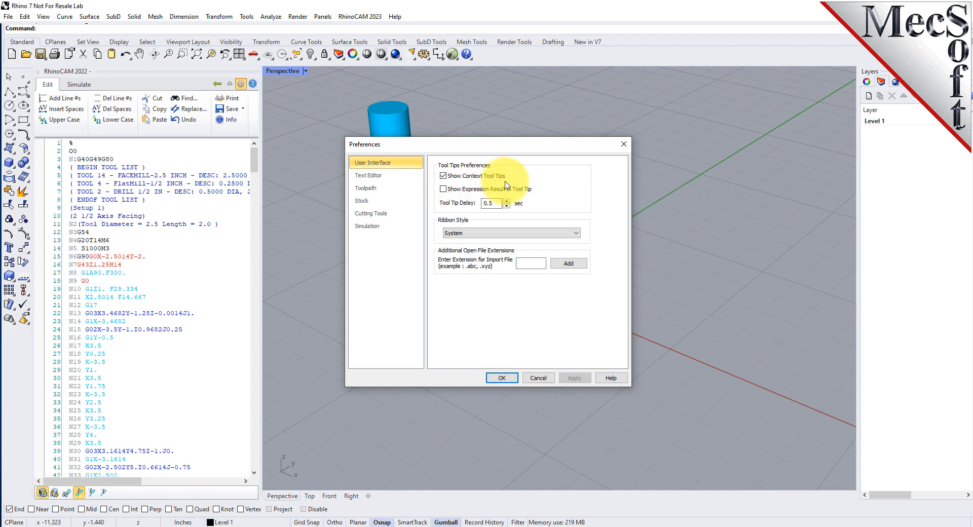
click(443, 176)
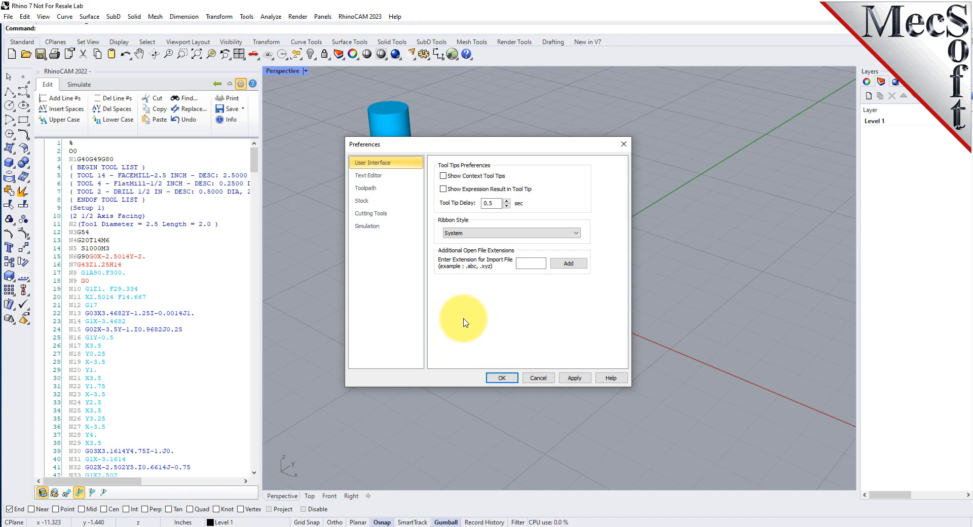
click(372, 176)
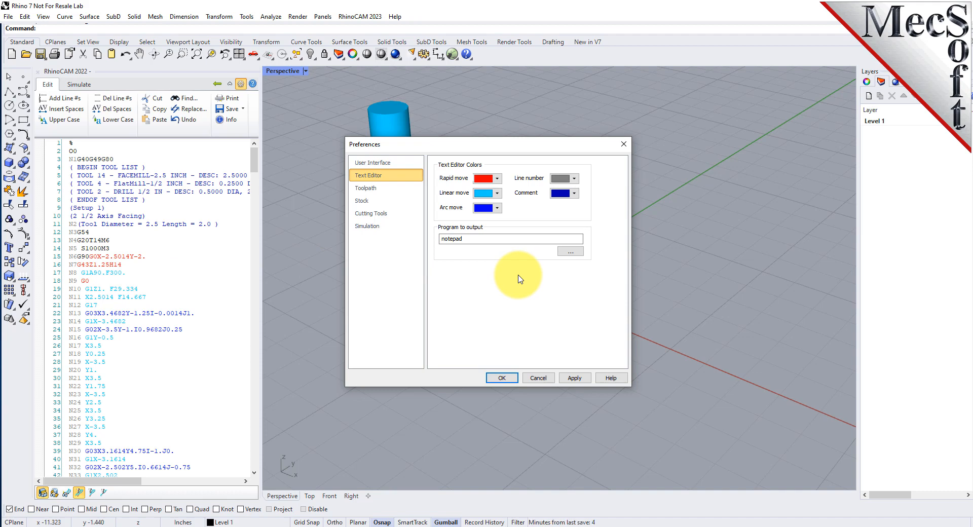
double_click(479, 239)
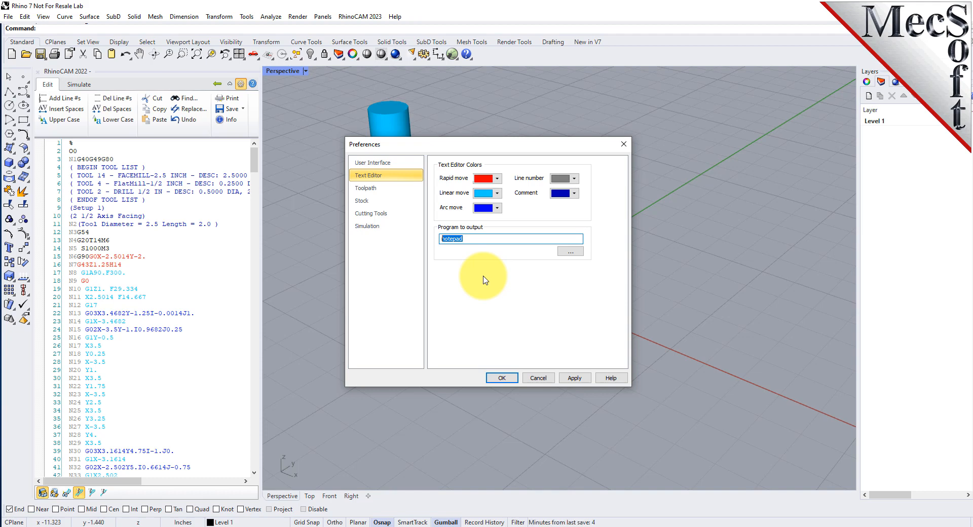
Set the toolpath display thickness to 2 in the preferences and apply it
click(372, 188)
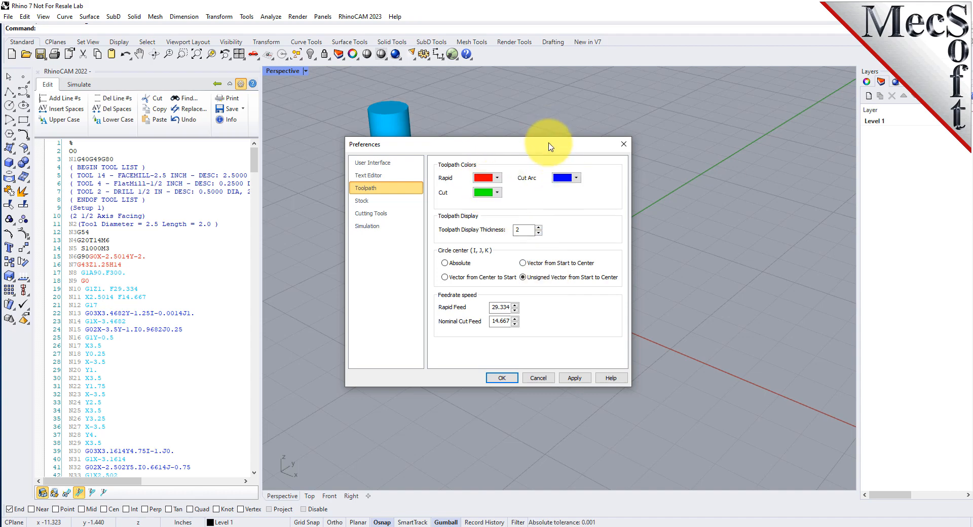
drag(554, 142, 579, 160)
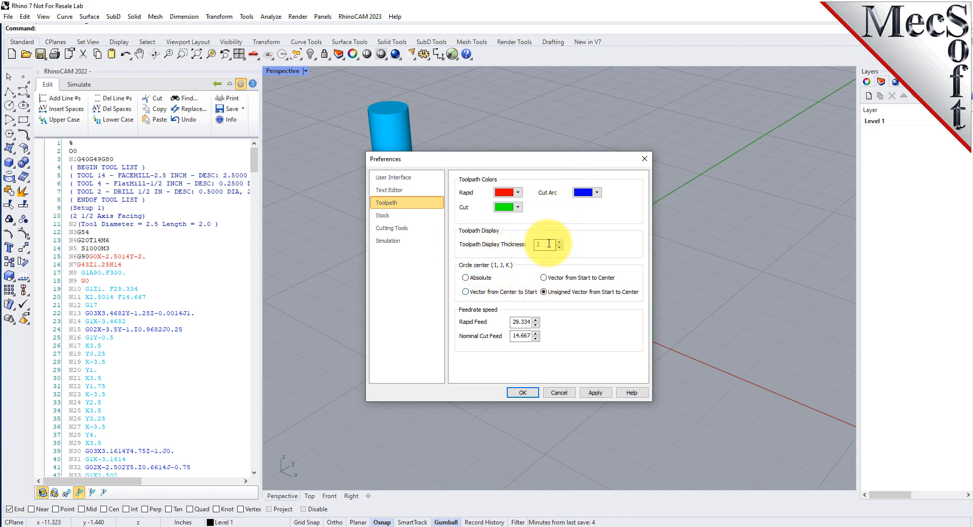
mouse_move(548, 243)
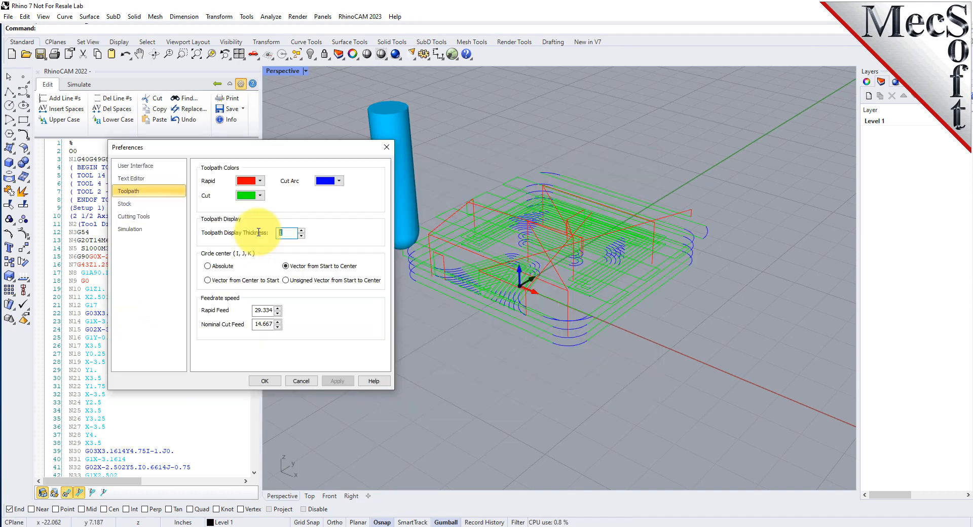
drag(285, 233, 272, 232)
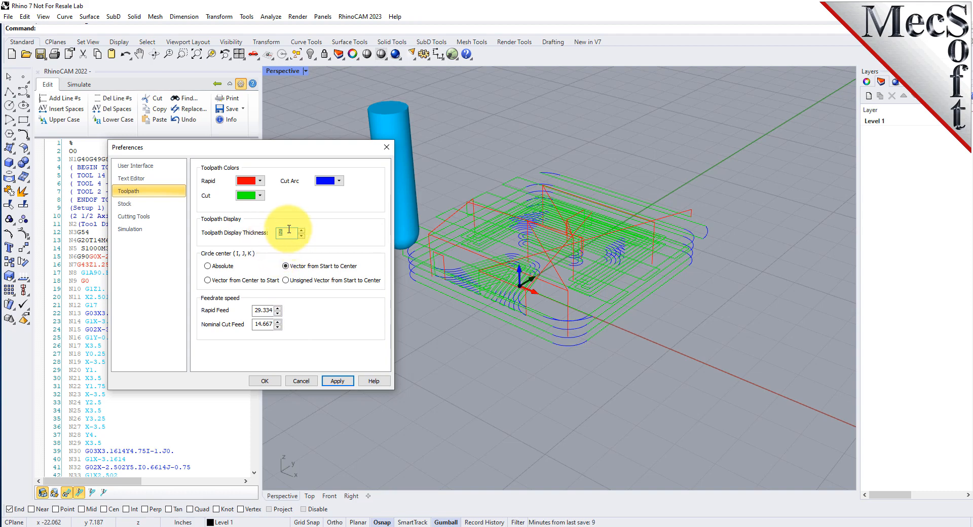
click(338, 381)
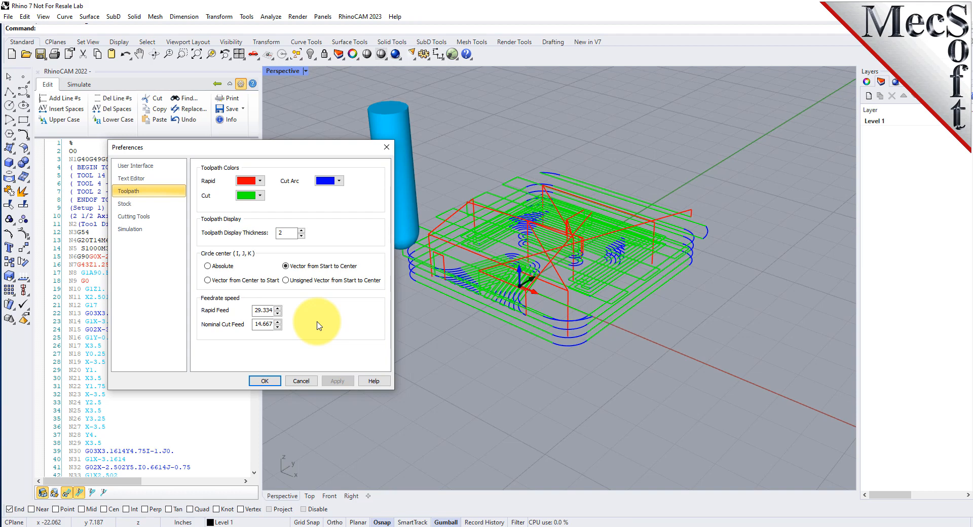
Try the Vector from Center to Start and Absolute circle center modes on the toolpath, and restore Vector from Start to Center
click(208, 281)
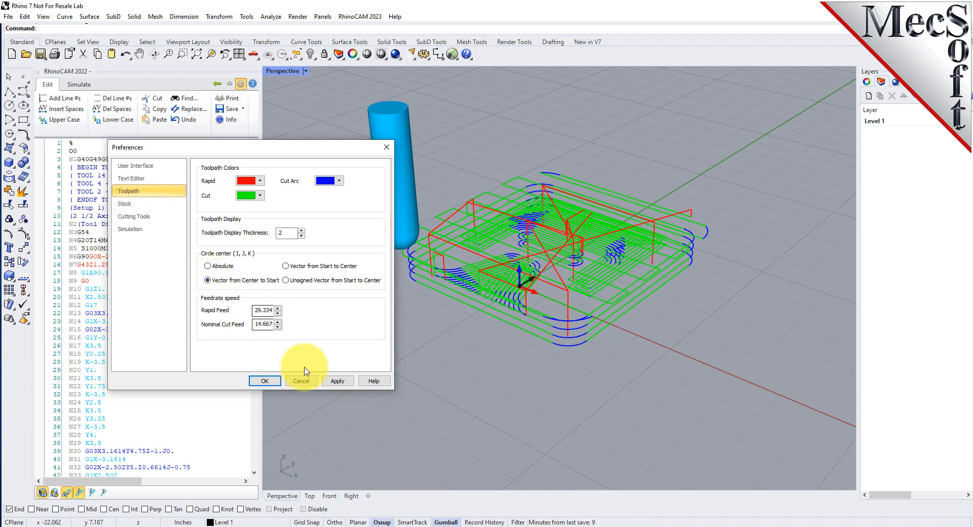
click(337, 381)
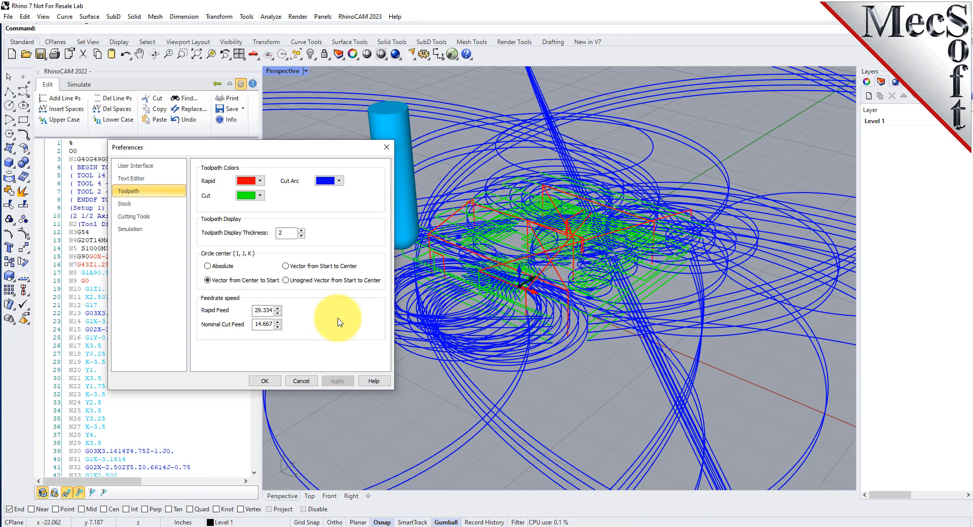
click(207, 266)
click(331, 385)
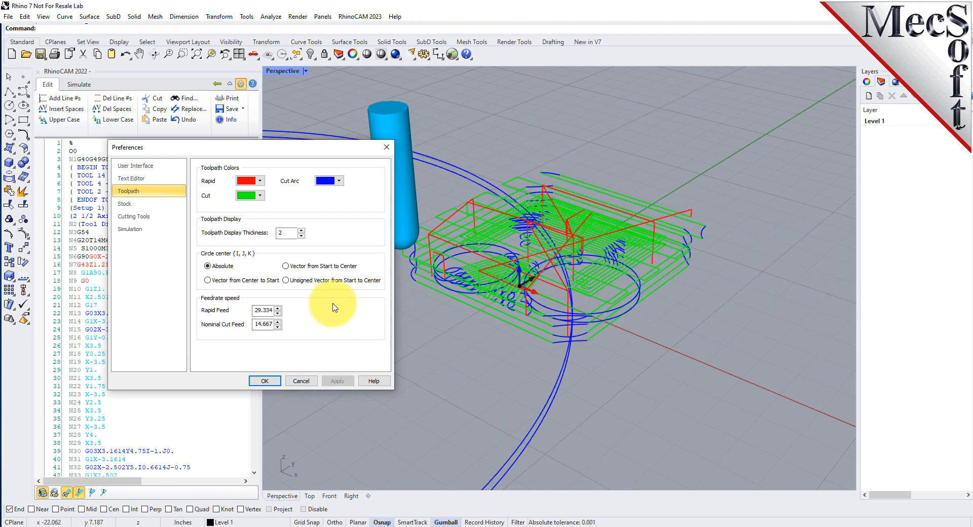
click(285, 266)
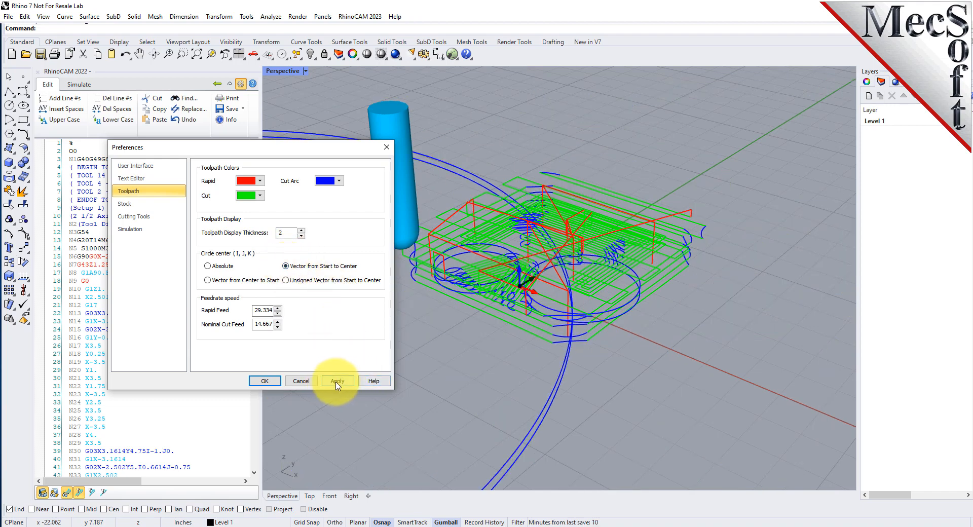
click(338, 381)
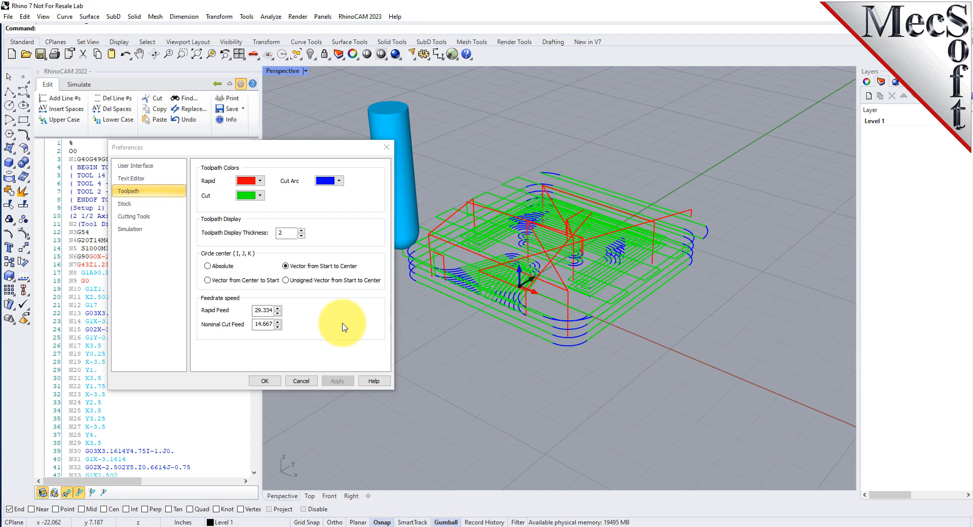
Compare the Unsigned Vector from Start to Center and Vector from Center to Start modes with Vector from Start to Center, ending on the latter
click(285, 280)
click(337, 383)
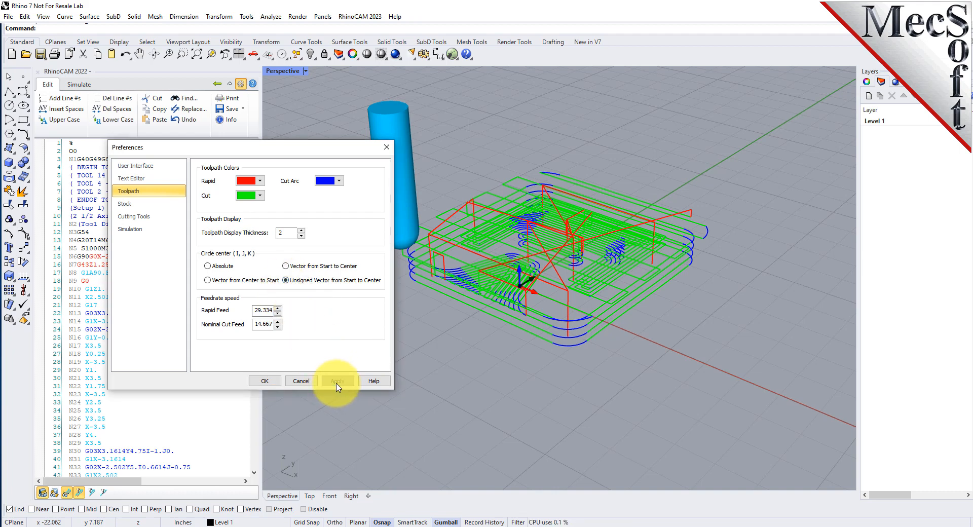
click(286, 266)
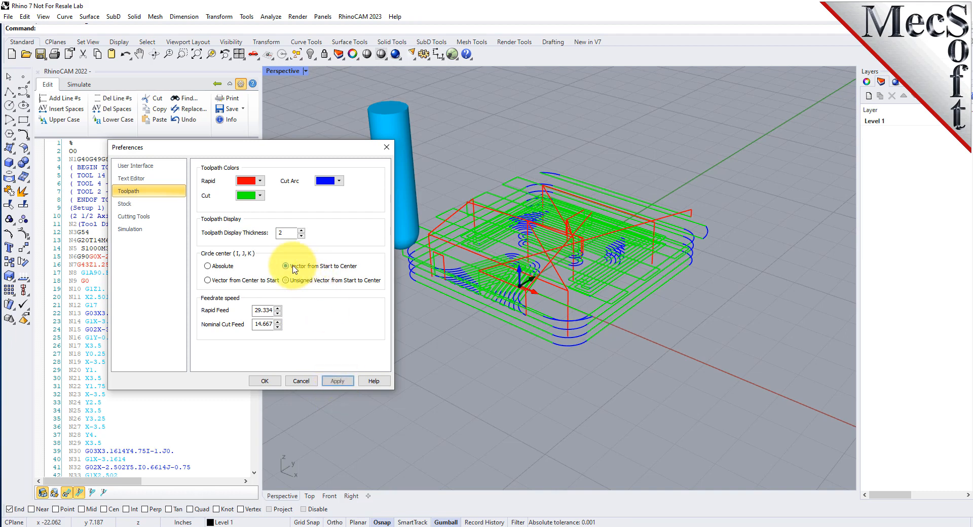
click(336, 381)
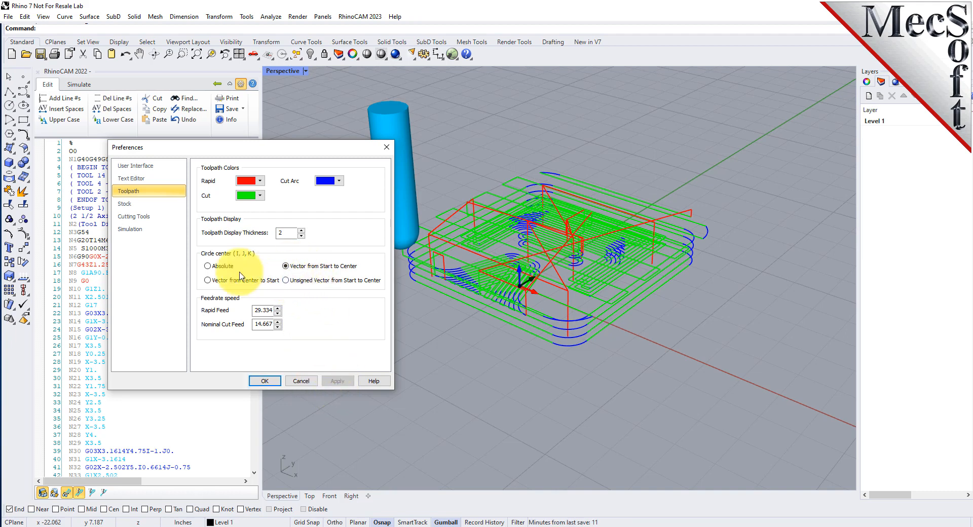
click(208, 280)
click(338, 381)
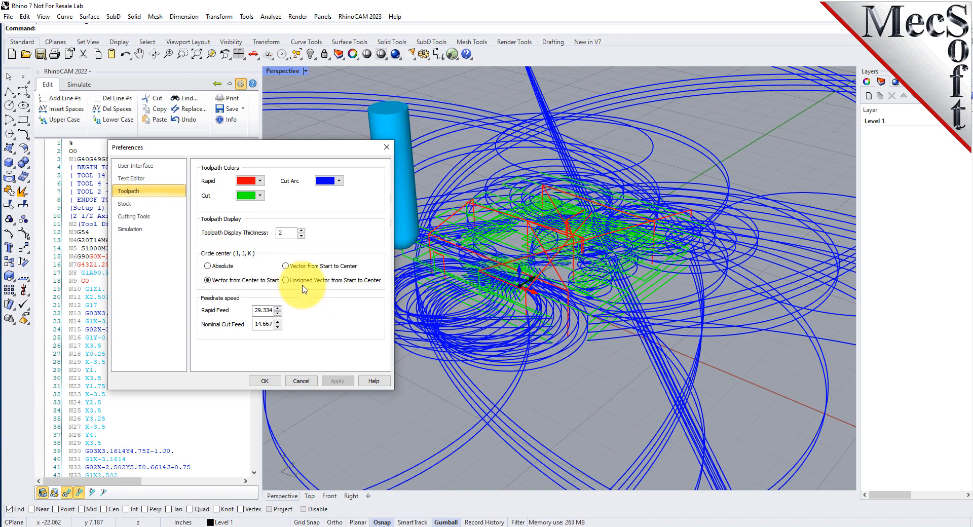
click(285, 266)
click(343, 386)
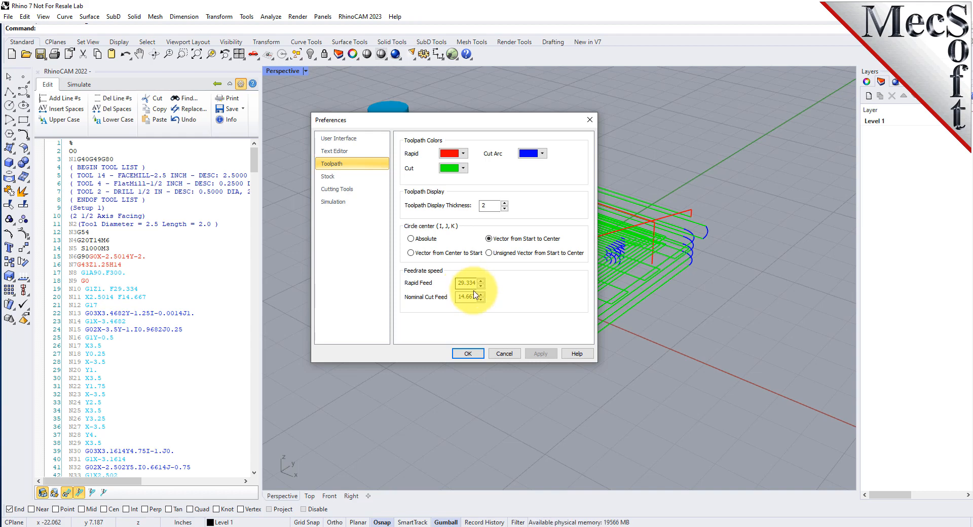
Make the stock model display slightly more opaque in the stock preferences
click(337, 182)
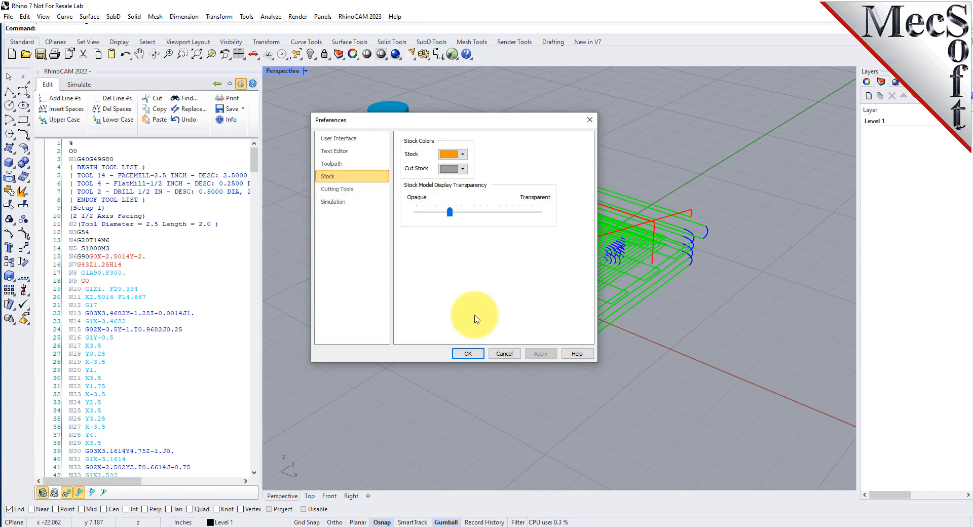
drag(474, 124, 500, 147)
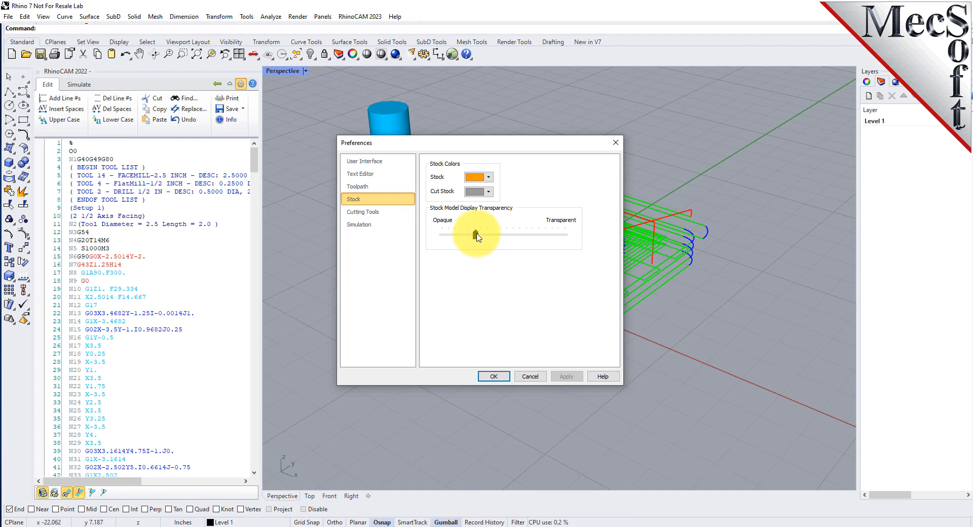
mouse_move(475, 236)
mouse_down()
mouse_move(564, 237)
mouse_move(445, 238)
mouse_move(468, 235)
mouse_up()
Review the cutting tool color, simulation mode, simulation accuracy and stock display preferences
click(371, 213)
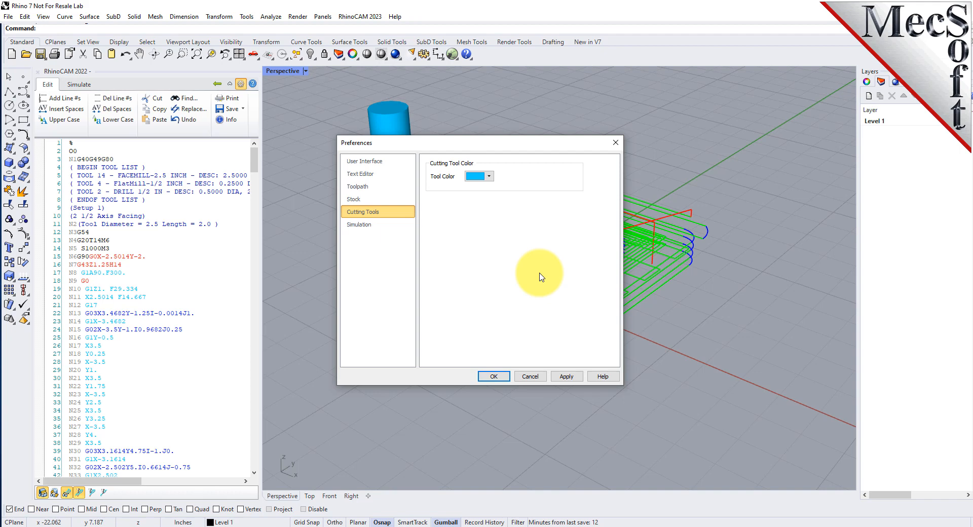
drag(460, 145, 515, 140)
click(397, 220)
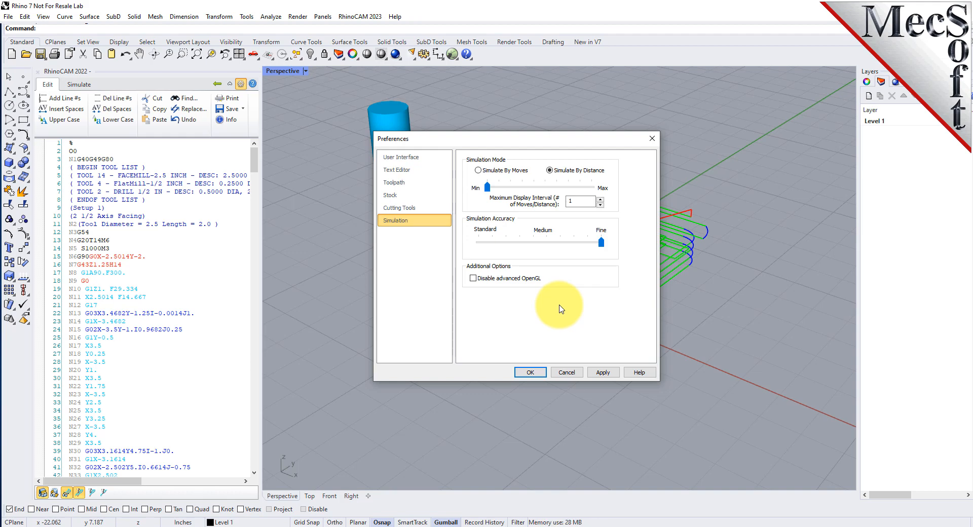
drag(487, 187, 469, 196)
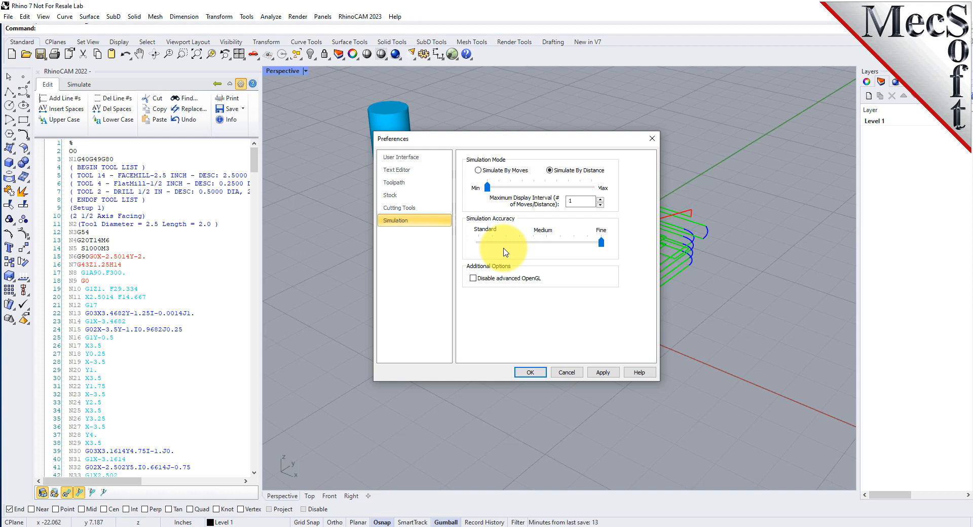
click(423, 208)
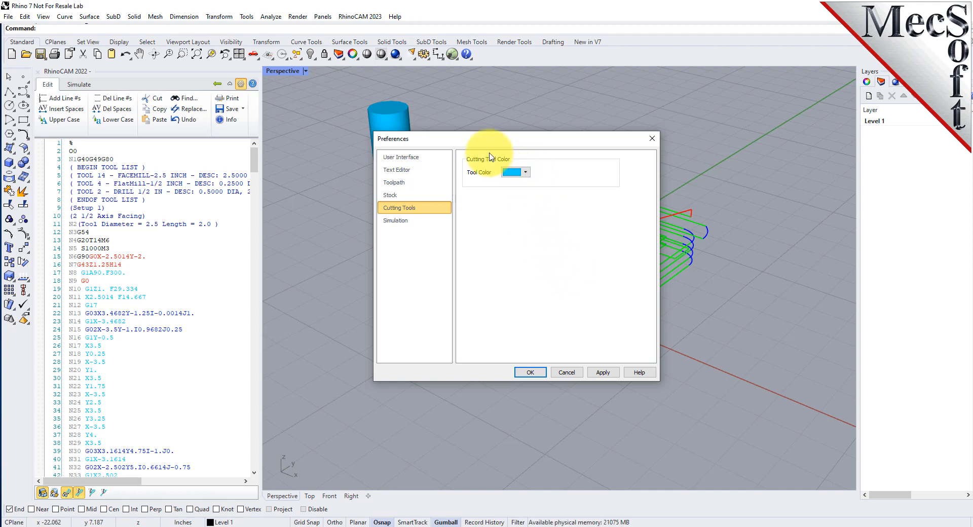
drag(487, 138, 550, 155)
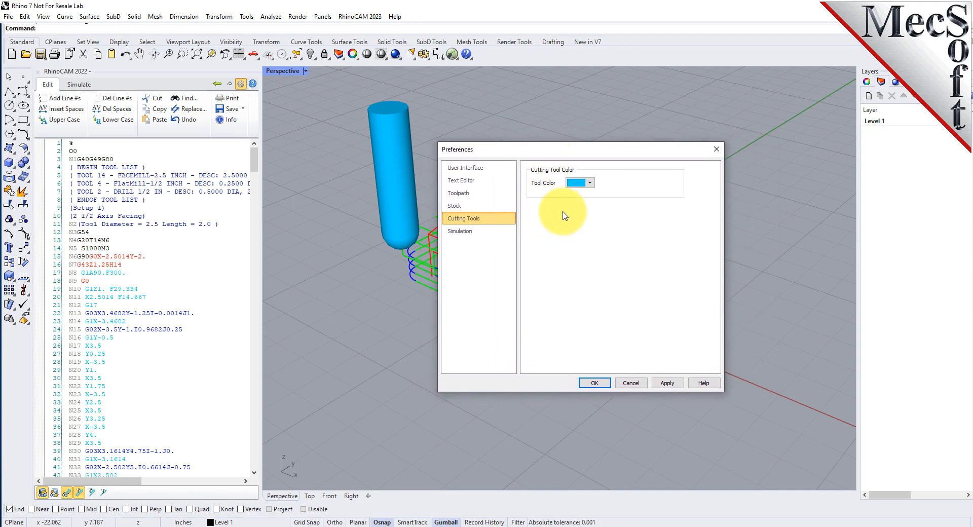
click(466, 209)
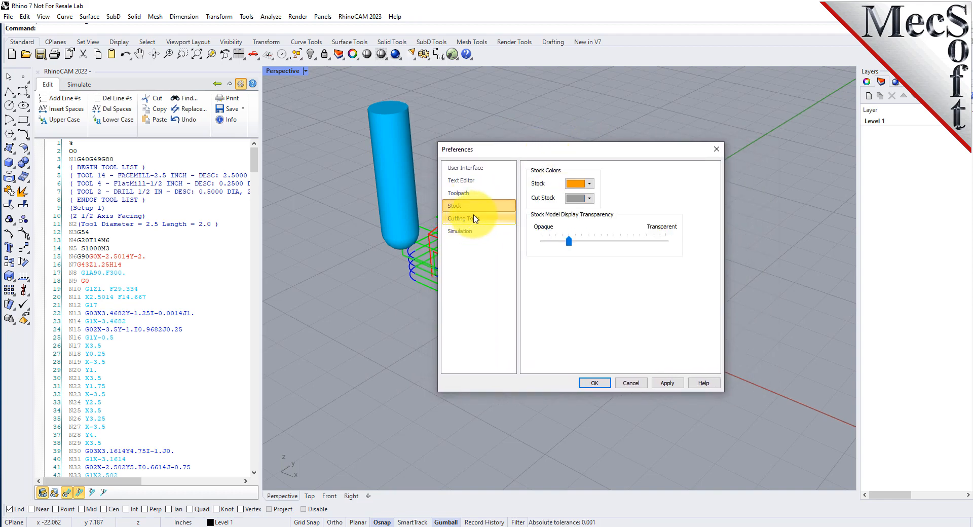
click(476, 221)
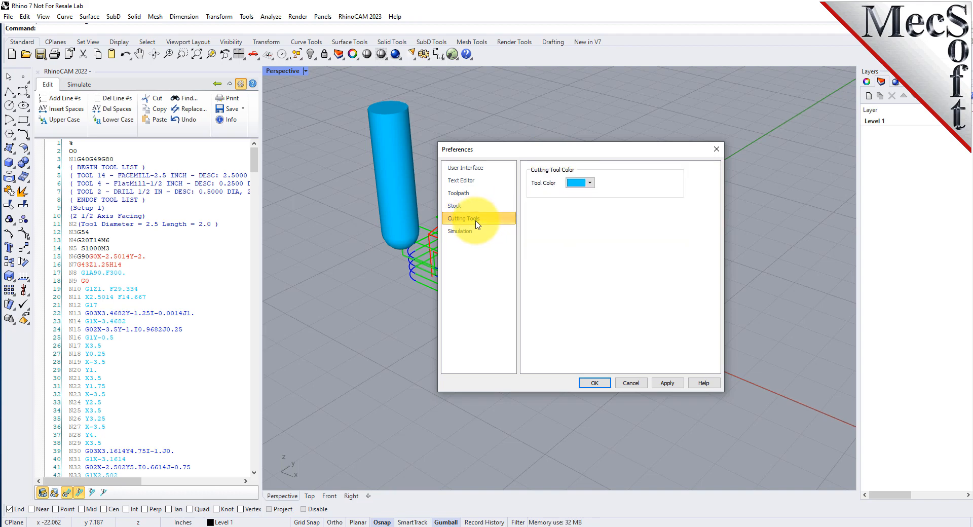
Check the available cutting tool colors, keep the light blue one, and apply and accept the preferences
click(590, 184)
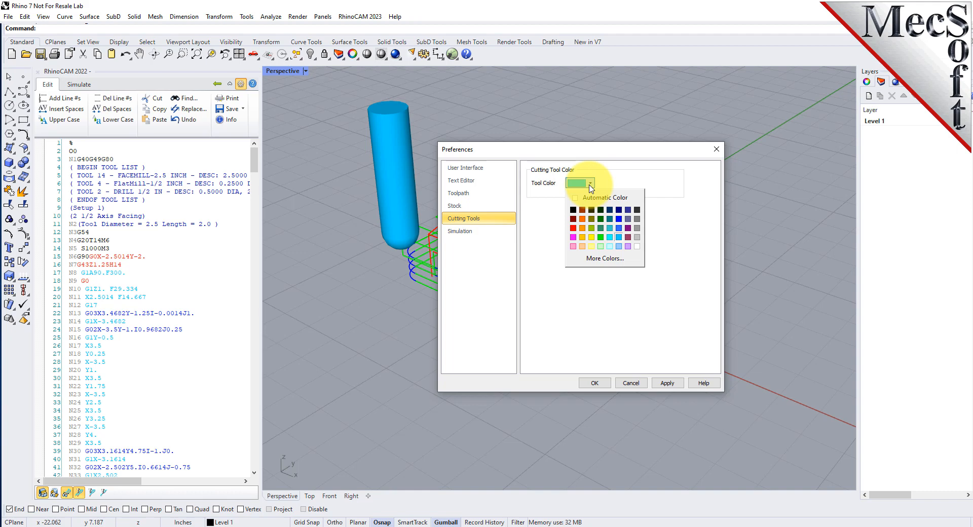
click(590, 184)
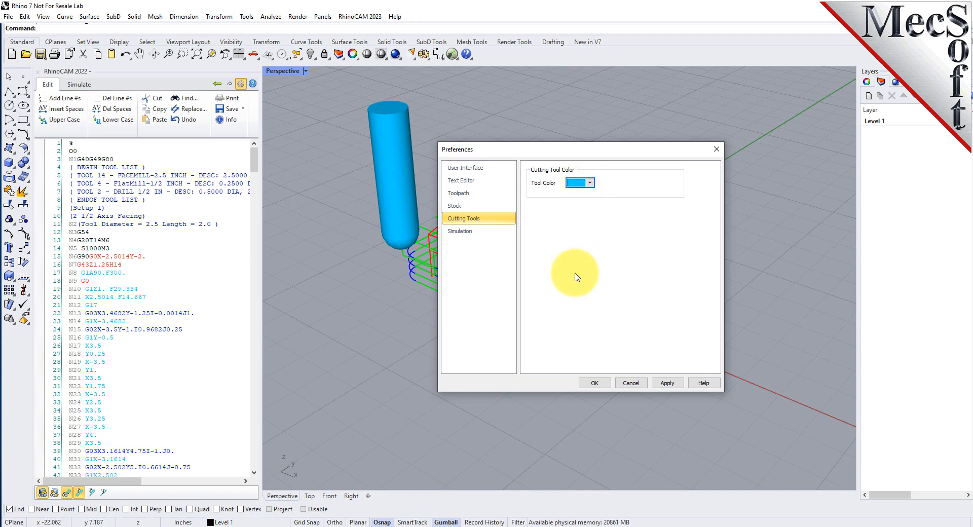
click(666, 383)
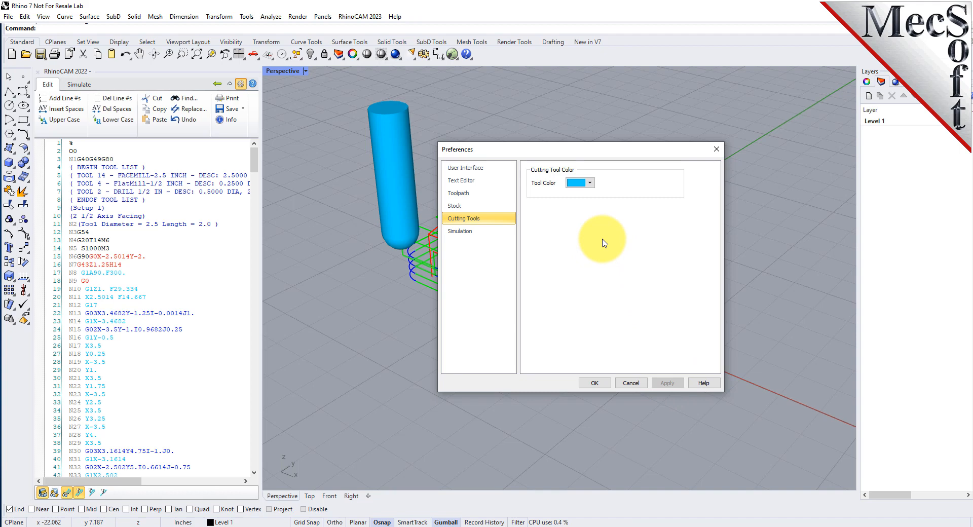
click(598, 383)
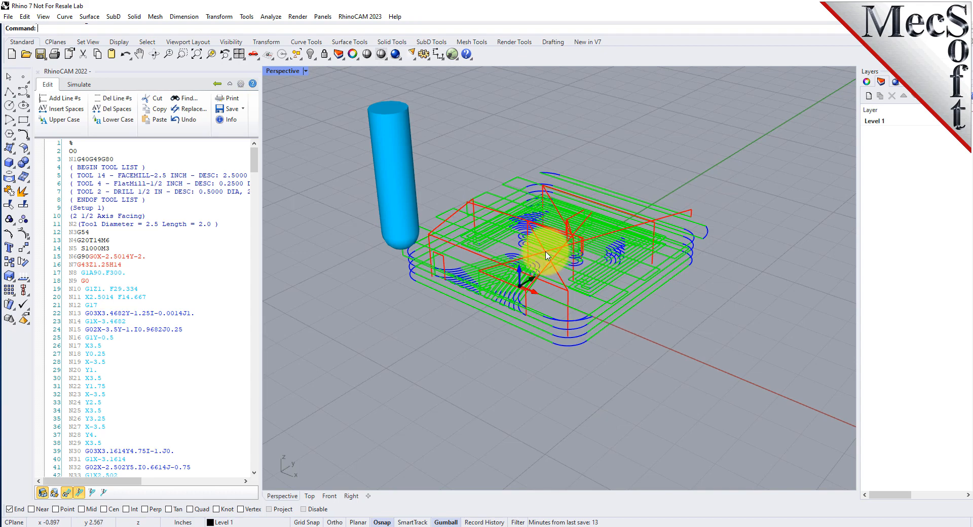
Add line numbers to the G-code program and check the numbering through its blocks, highlighting N10
scroll(545, 233, up, 2)
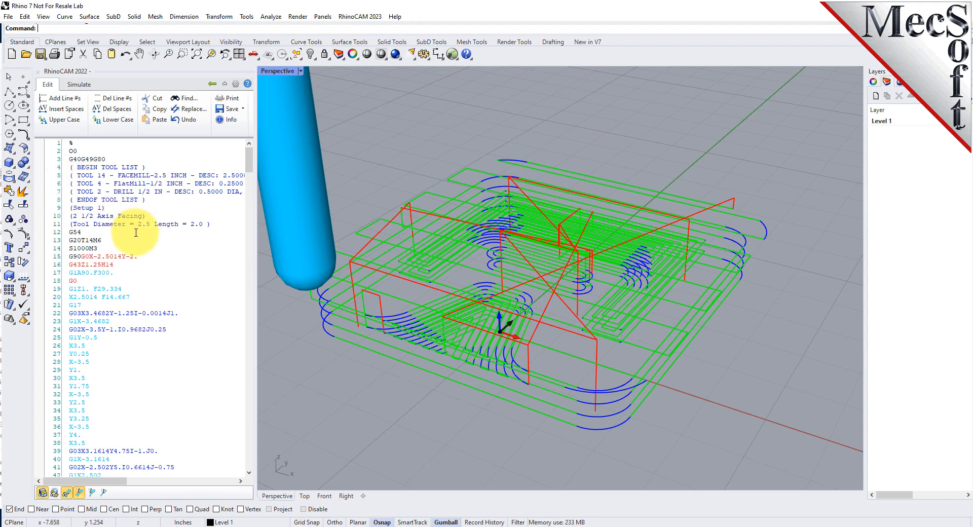
click(75, 101)
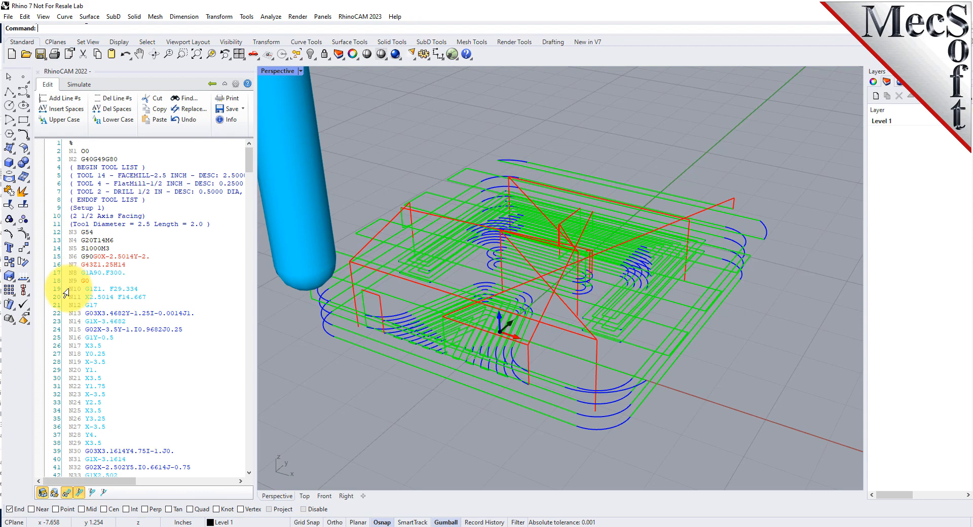
mouse_move(69, 290)
mouse_down()
mouse_move(65, 246)
mouse_move(82, 287)
mouse_up()
scroll(81, 287, down, 4)
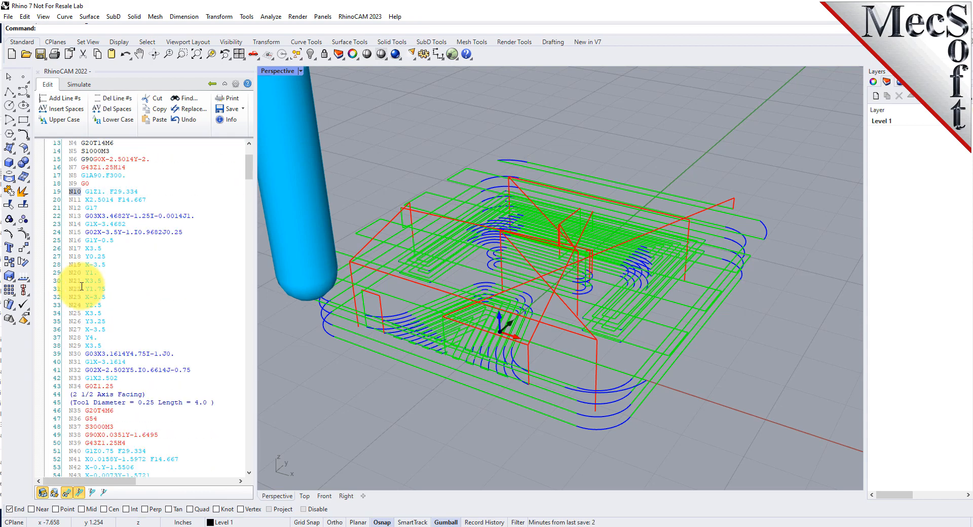
Examine the line numbering in the program, the unnumbered tool-list and setup comments, and the G02 and G03 blocks
scroll(81, 284, down, 5)
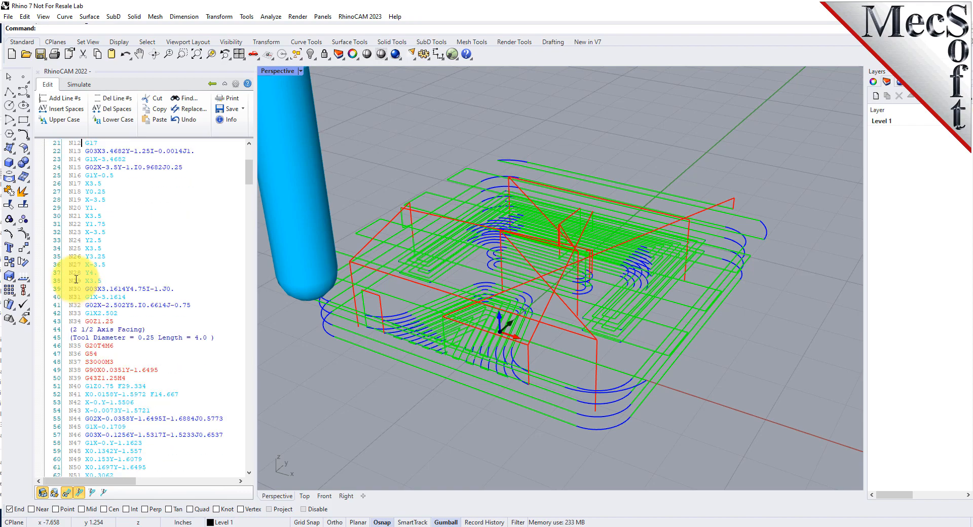
scroll(73, 265, down, 4)
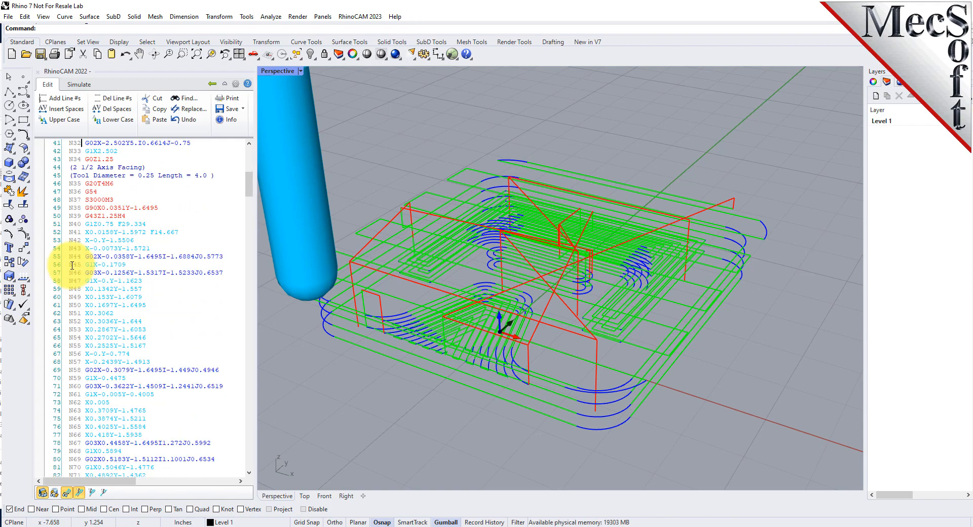
scroll(73, 265, up, 13)
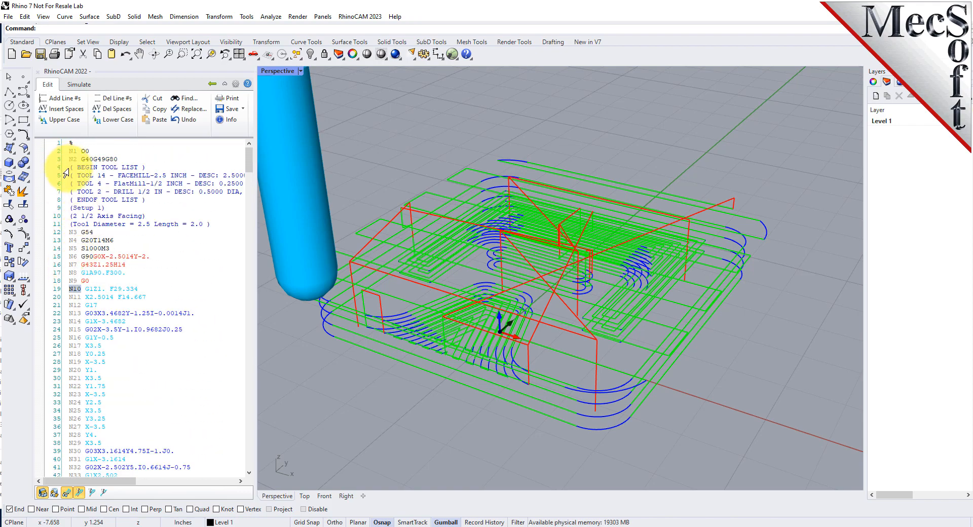
drag(56, 168, 57, 236)
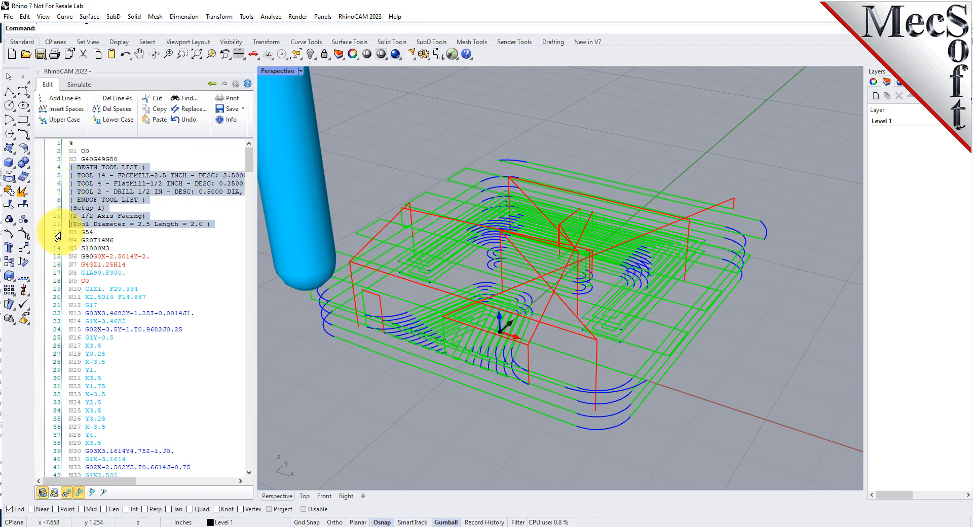
click(174, 258)
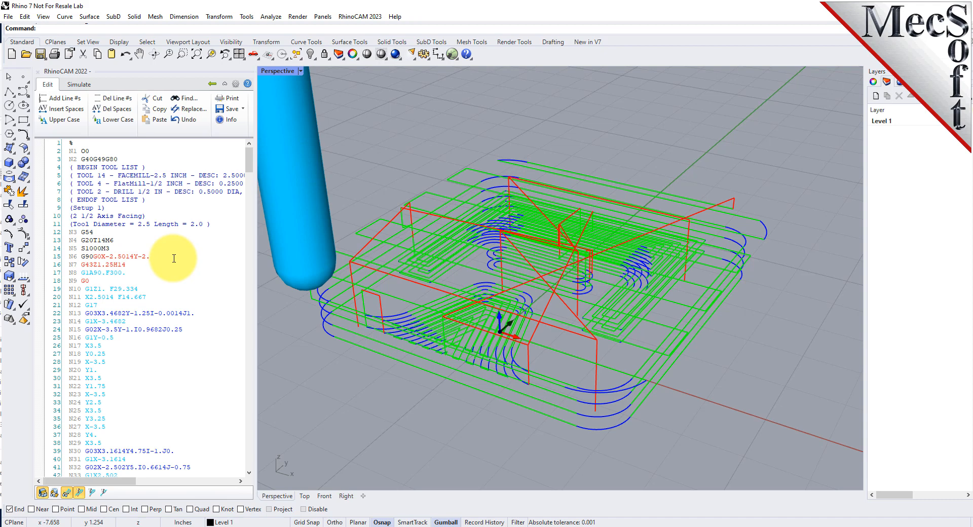
click(94, 313)
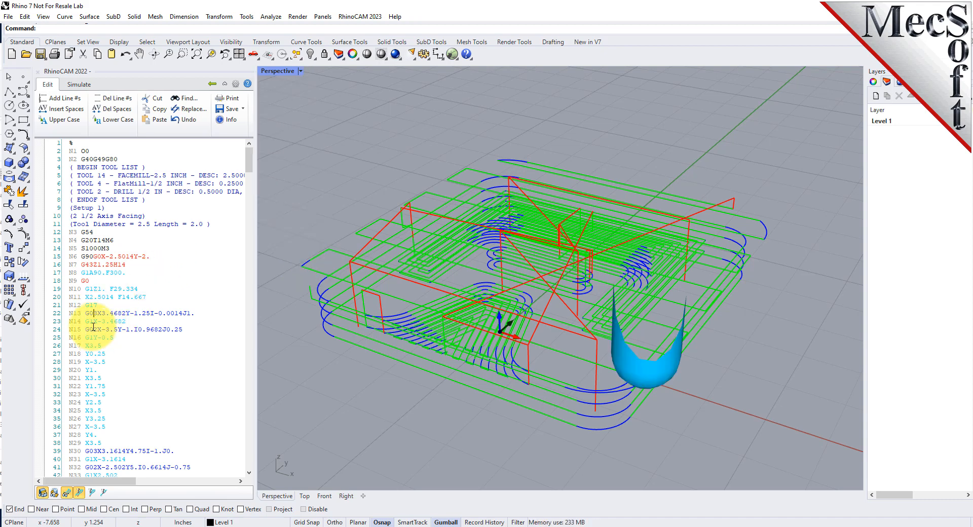
click(94, 329)
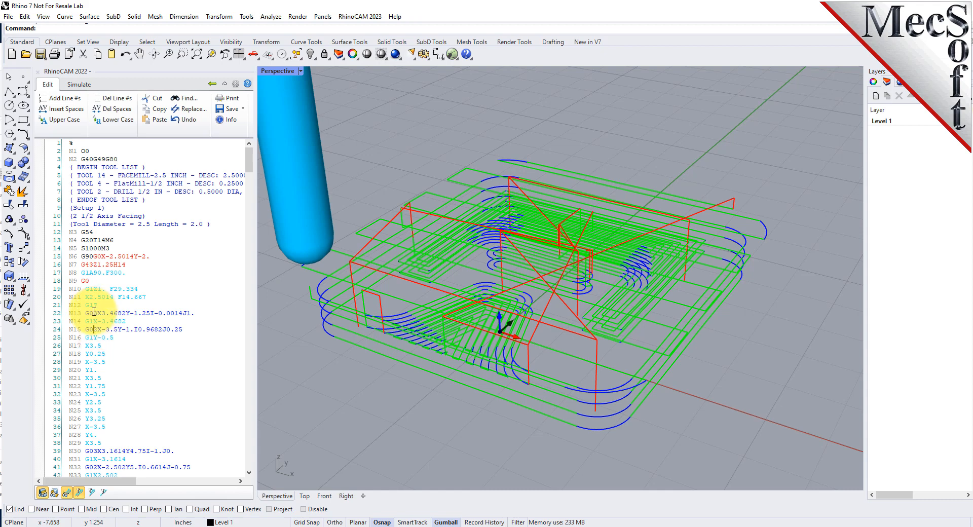
click(95, 313)
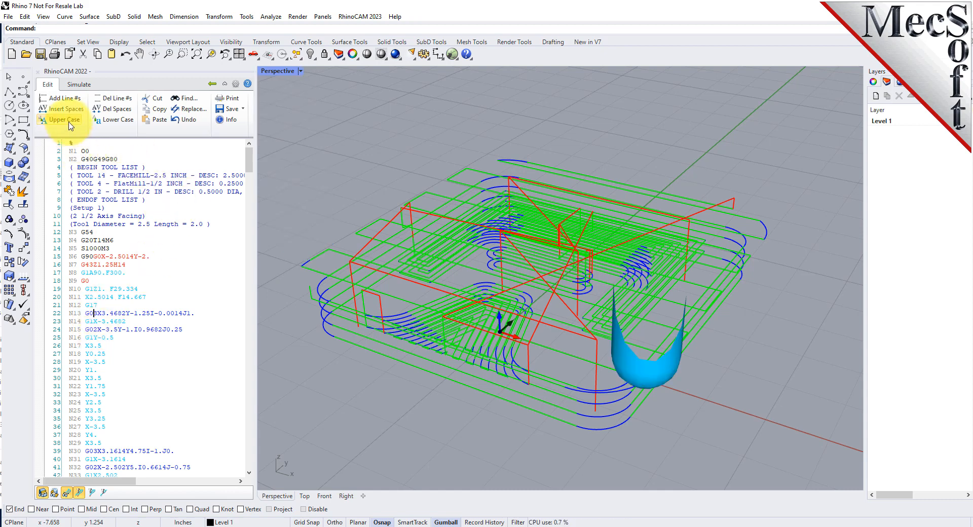
Insert spaces between the codes in the G-code blocks and check the spacing in blocks N8, N13 and N4
click(80, 113)
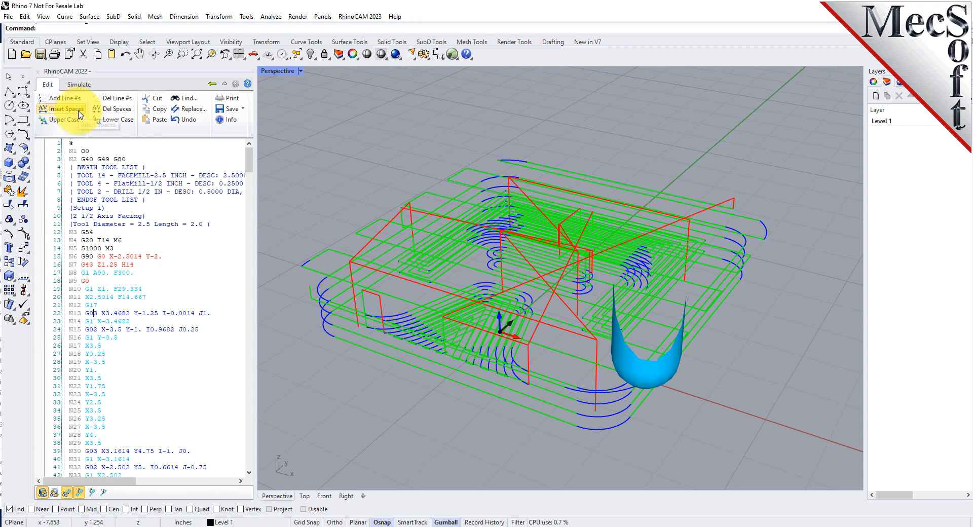
click(93, 272)
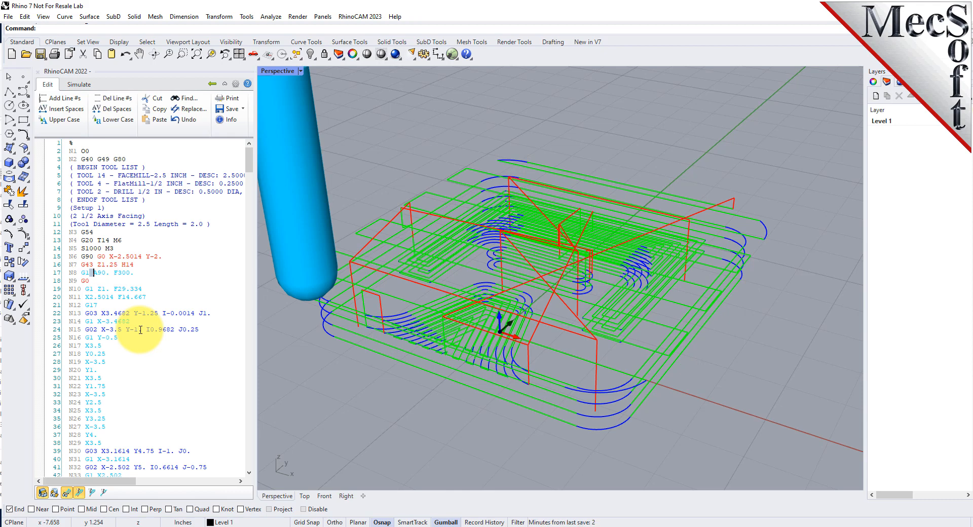
click(101, 313)
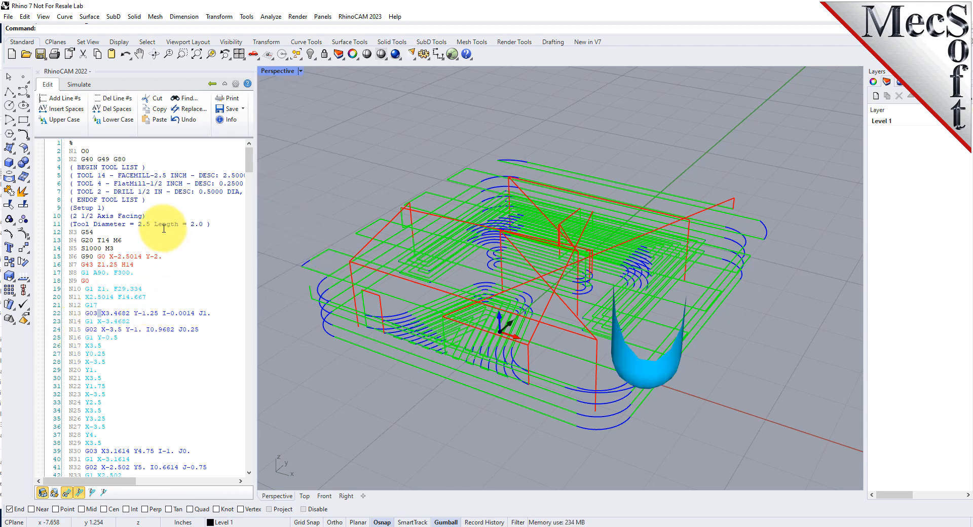
click(111, 240)
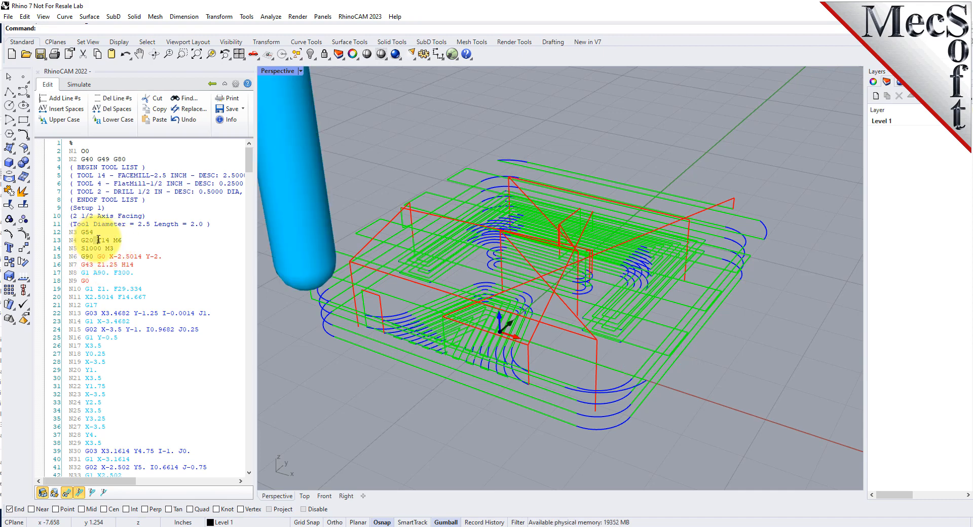
click(156, 243)
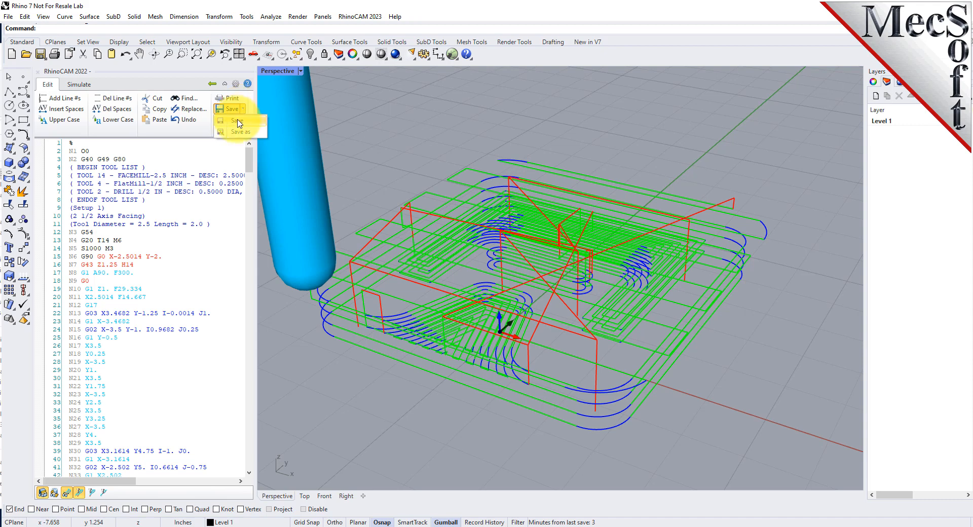
Save the program over the existing G-CODE-EDITQuickStartGuide.nc and remove the spaces from its blocks
click(237, 121)
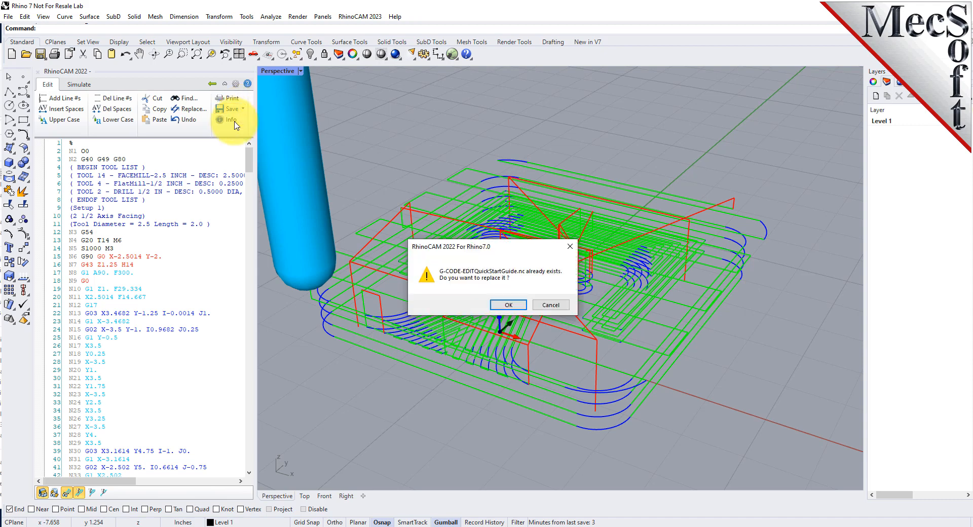
click(508, 306)
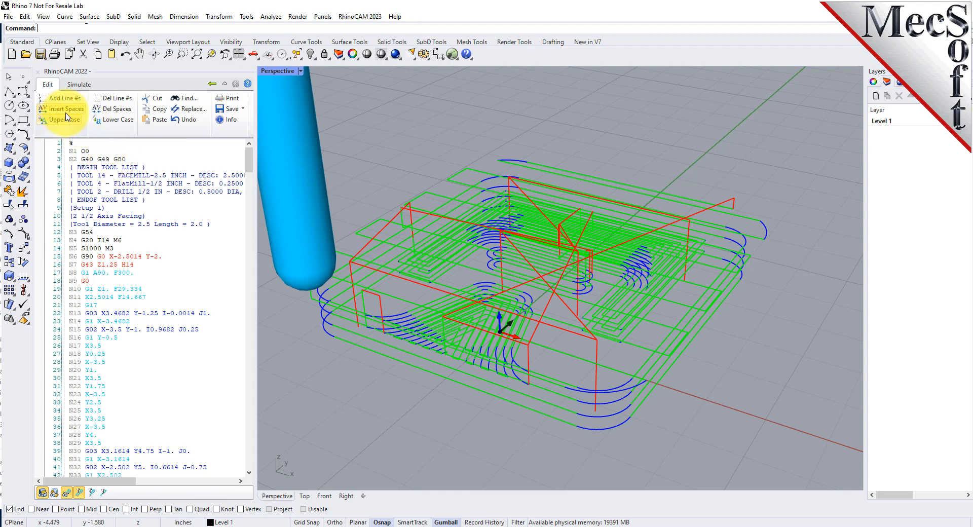
click(98, 109)
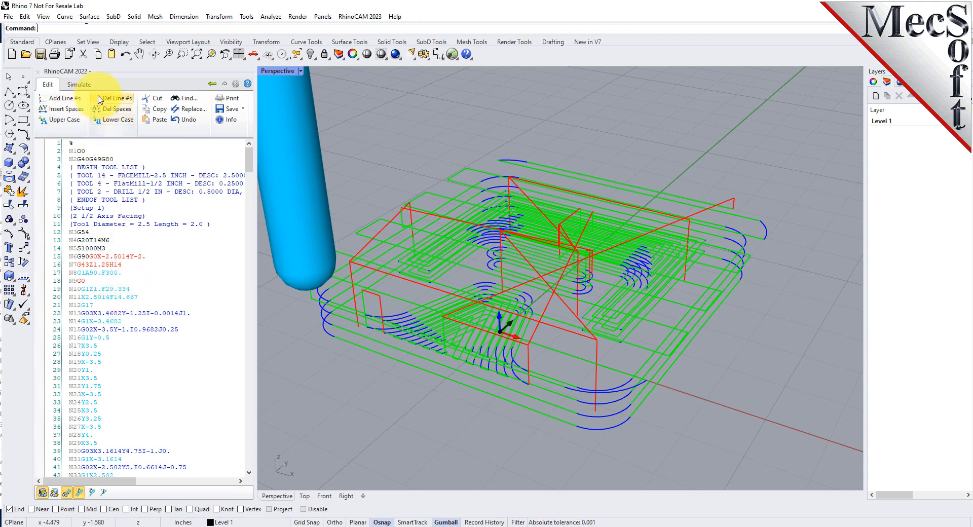
Return to the project tree and view the toolpaths of Tool #14, Tool #4 and Tool #2
click(213, 84)
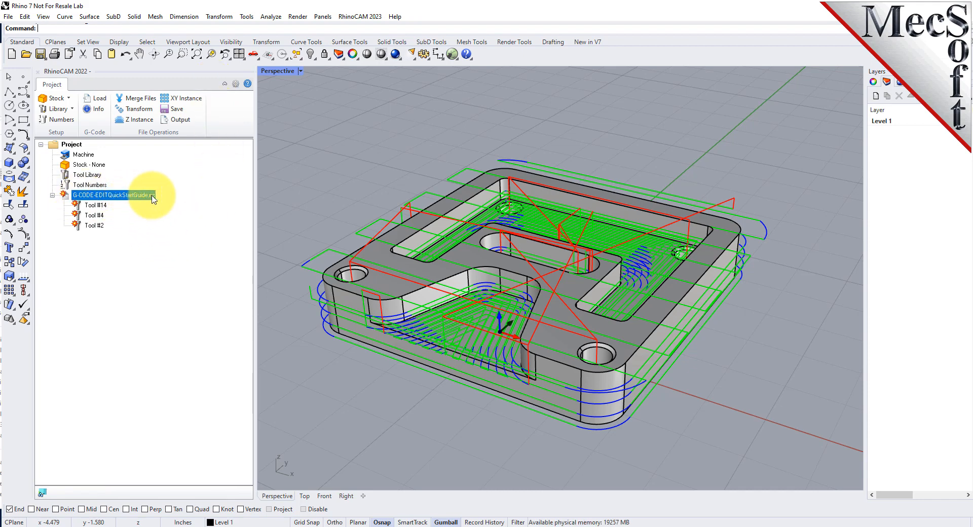
click(93, 206)
click(91, 216)
click(93, 226)
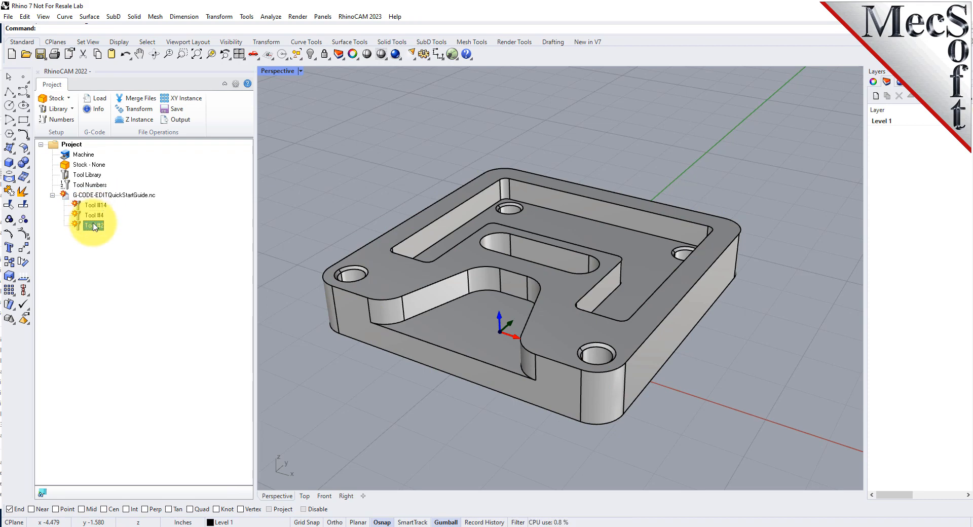
Save G-CODE-EDITQuickStartGuide.nc from the project tree, replacing the existing file
click(64, 197)
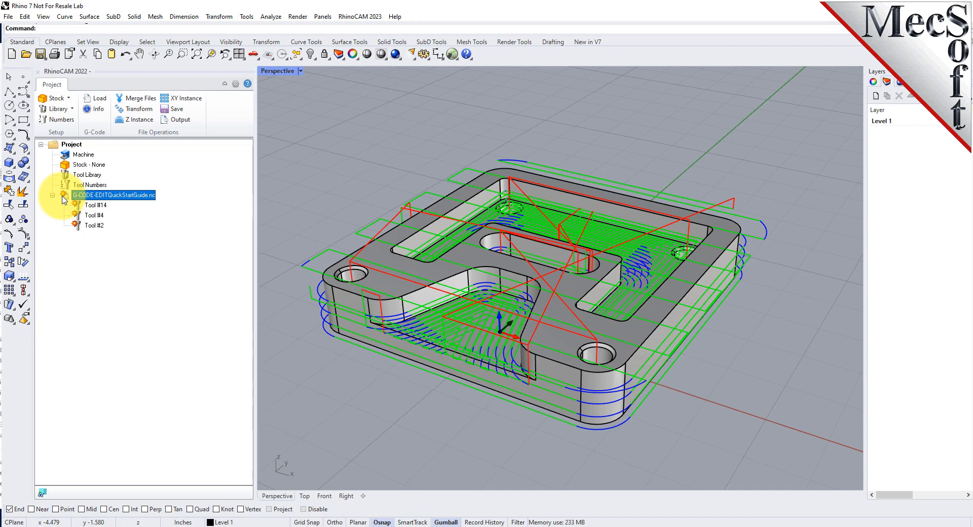
click(182, 110)
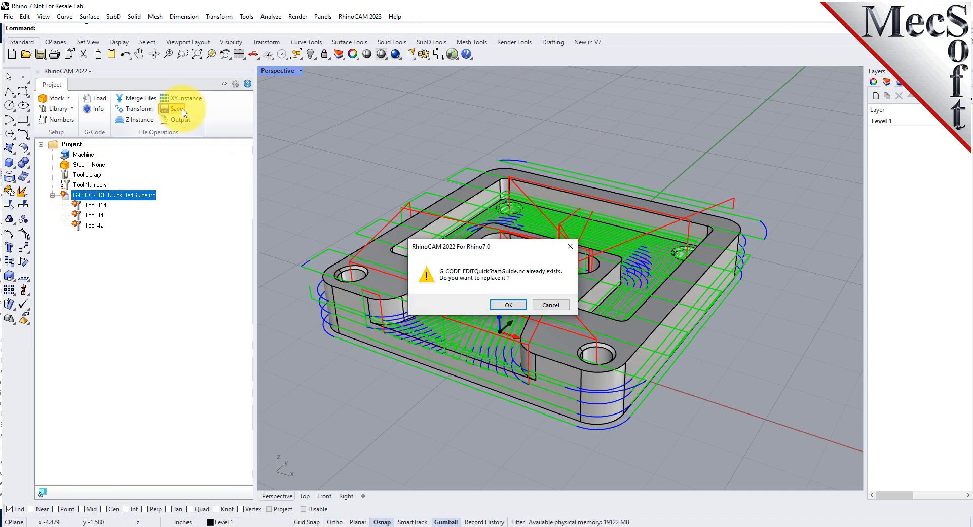
click(509, 305)
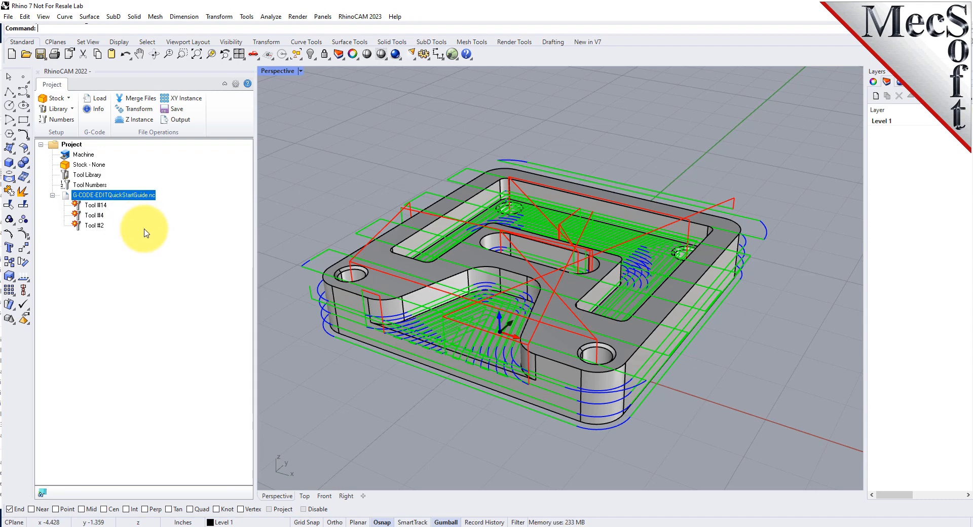
Load the tool library G-CODE-EDITQuickStartGuide.csv from the QuickStart\RhinoCAM folder
click(72, 110)
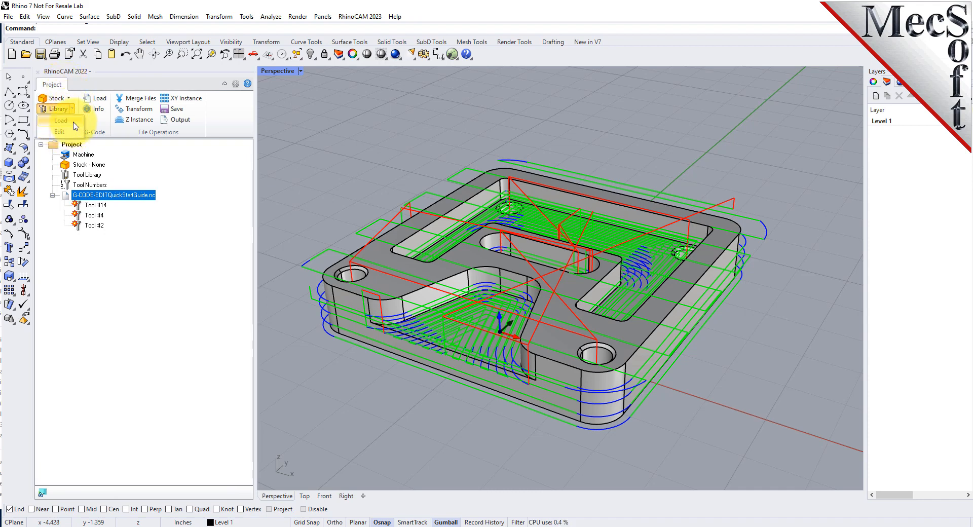
click(74, 121)
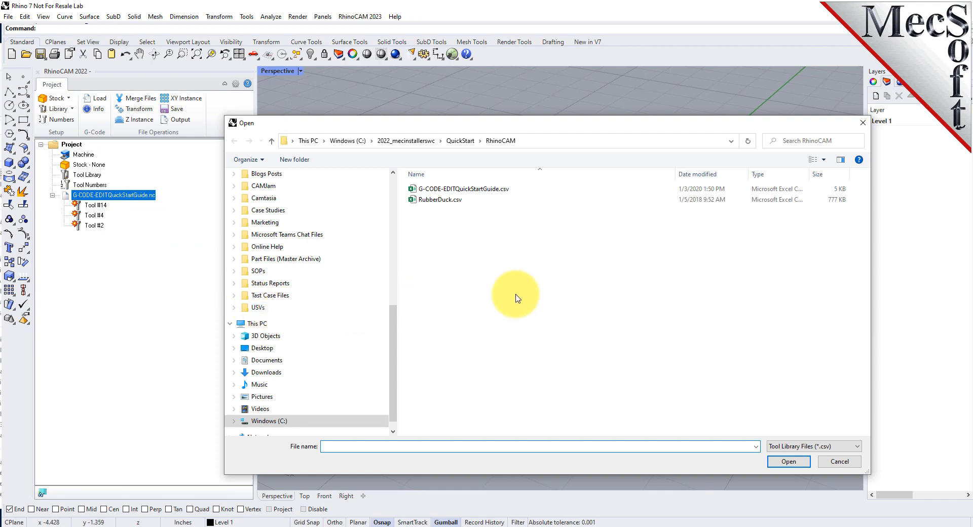
click(542, 142)
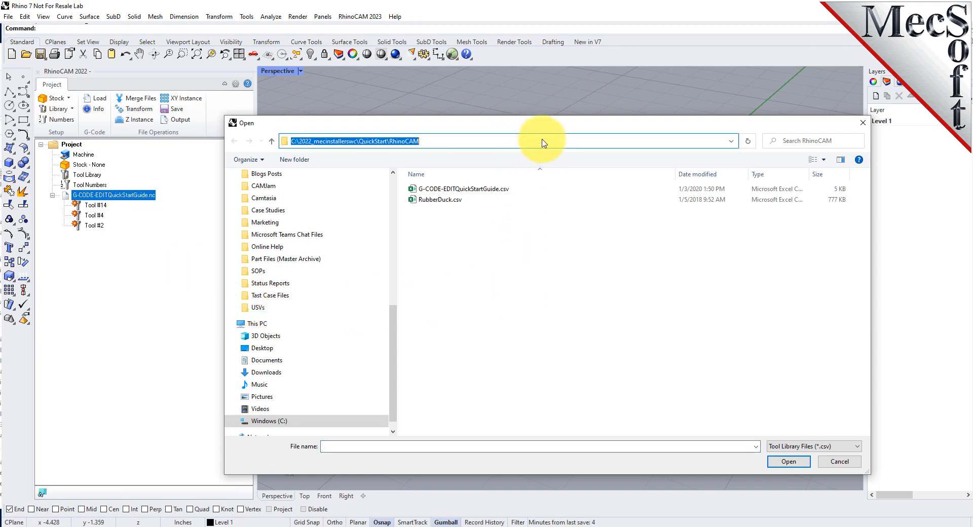
click(414, 193)
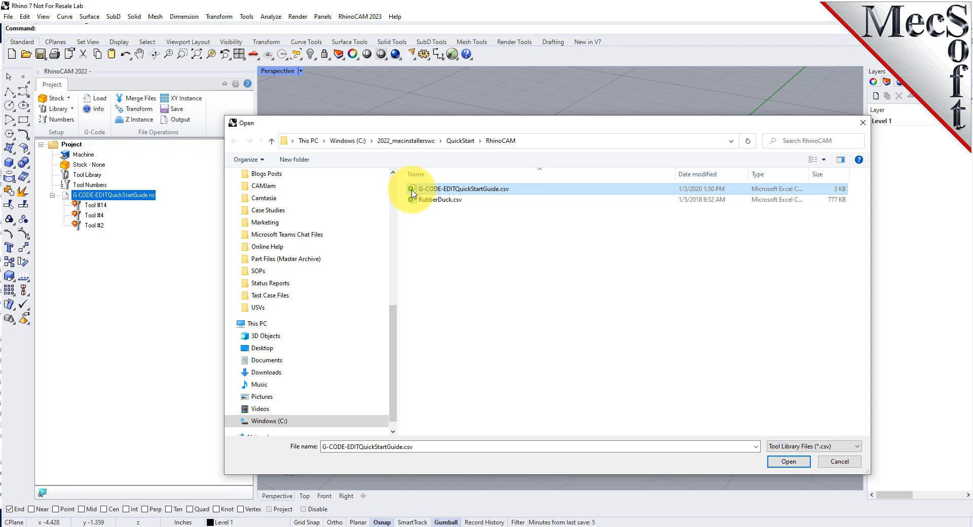
click(789, 461)
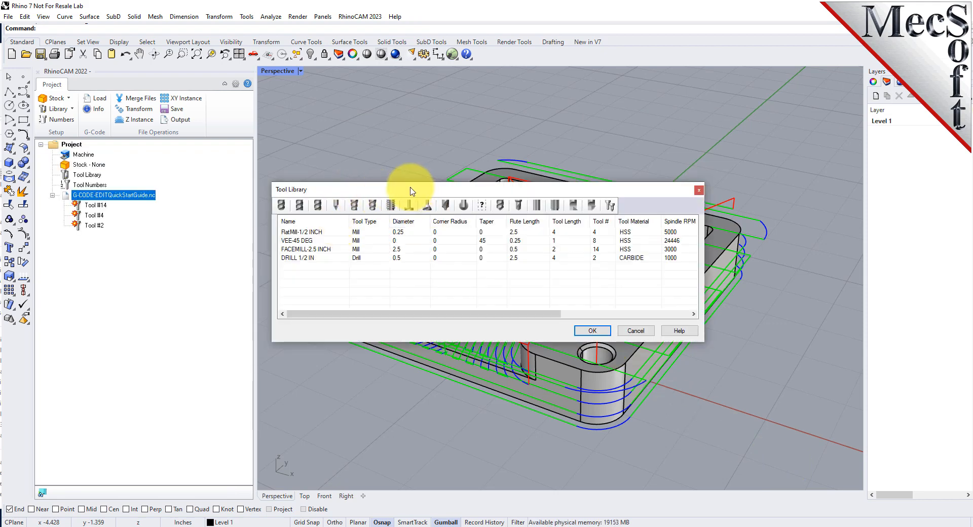
Review the flat mill, vee mill, face mill and drill in the loaded tool library and accept it
drag(405, 179, 443, 165)
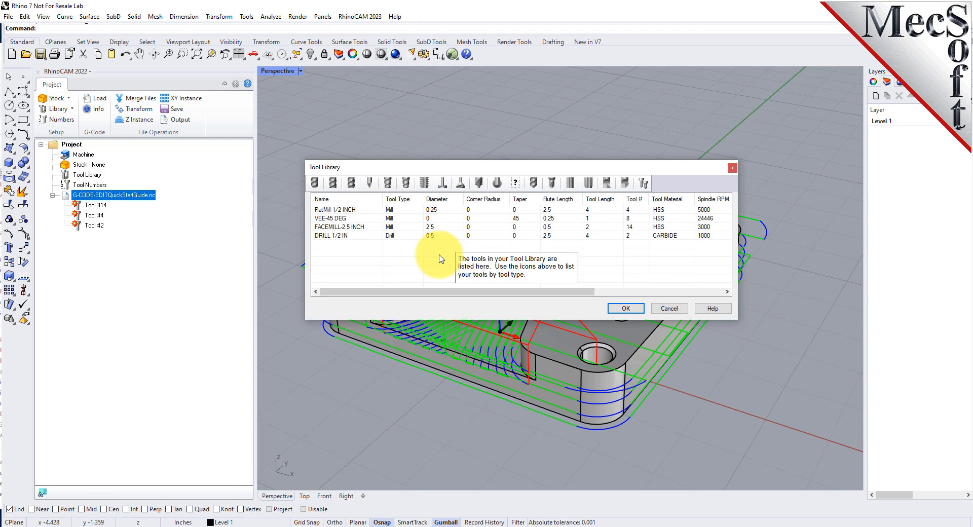
click(354, 210)
click(357, 218)
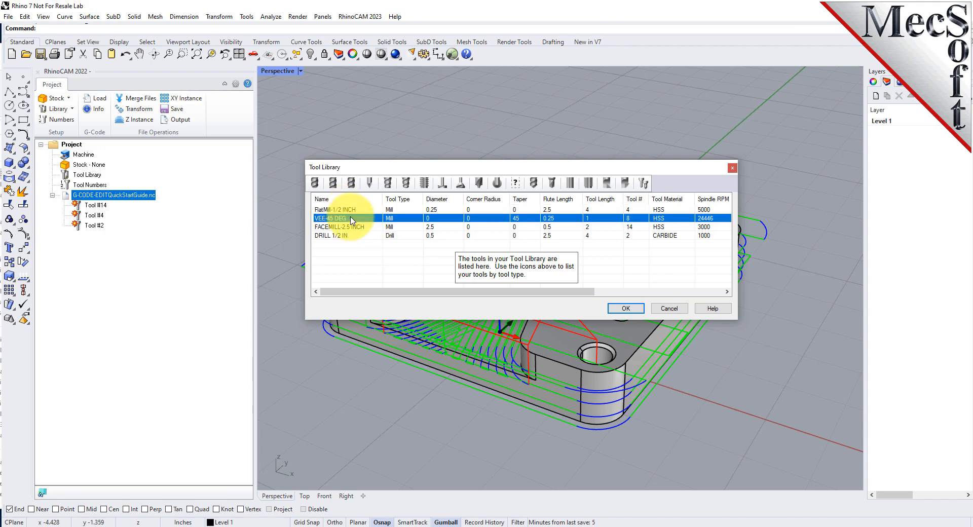
click(360, 228)
click(358, 236)
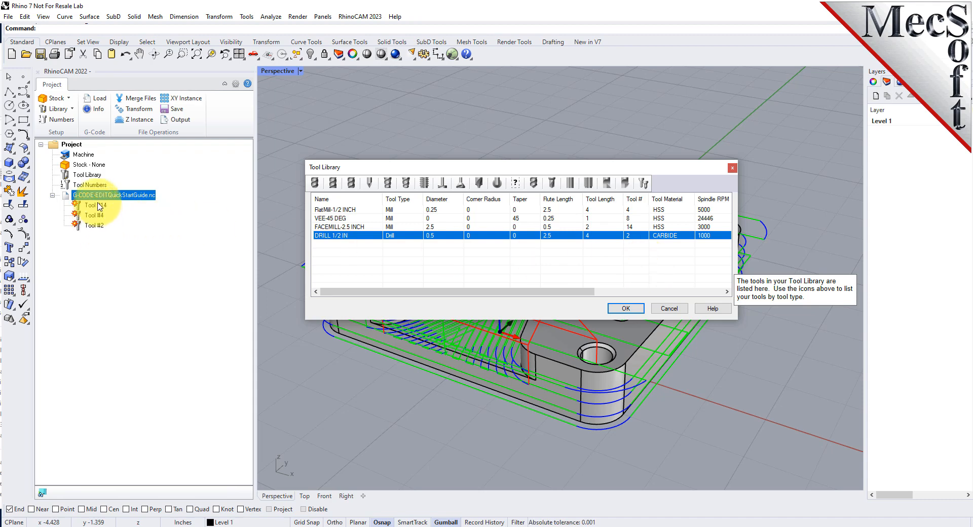
click(626, 308)
scroll(630, 254, down, 2)
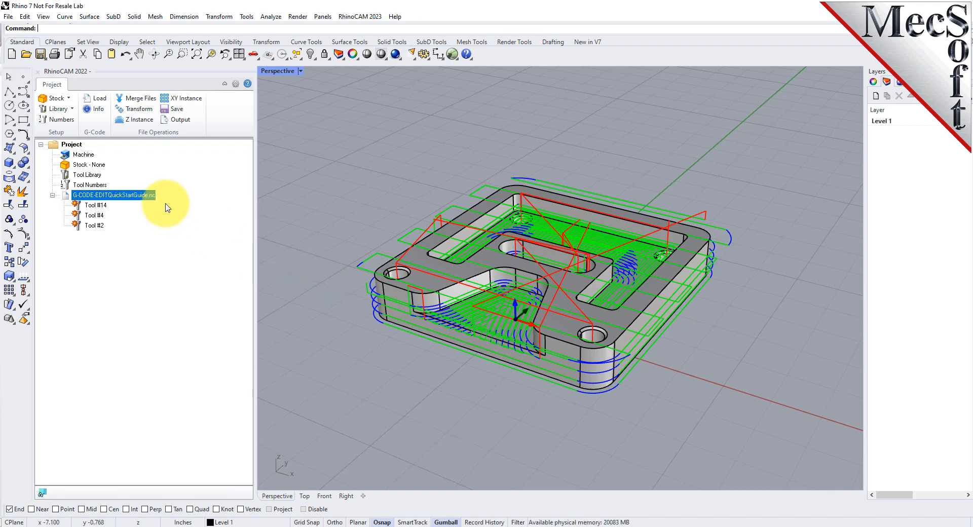
Add the flat mill, vee mill, face mill and drill from the tool library as stations in the tool crib
click(61, 120)
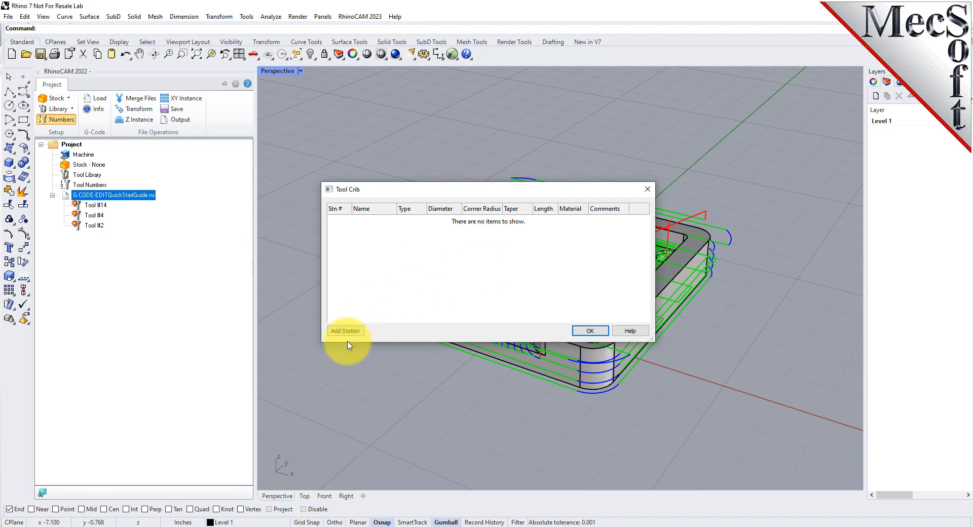
click(345, 330)
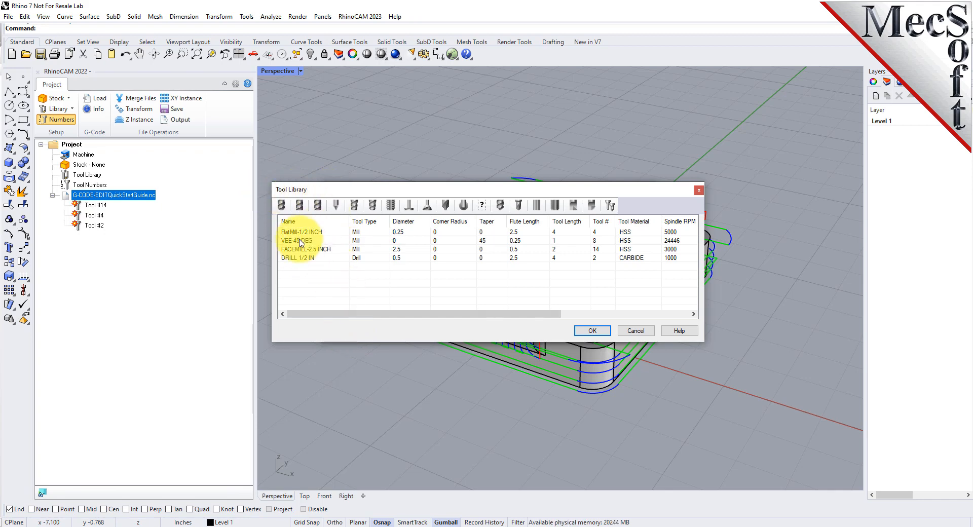
click(300, 241)
click(300, 250)
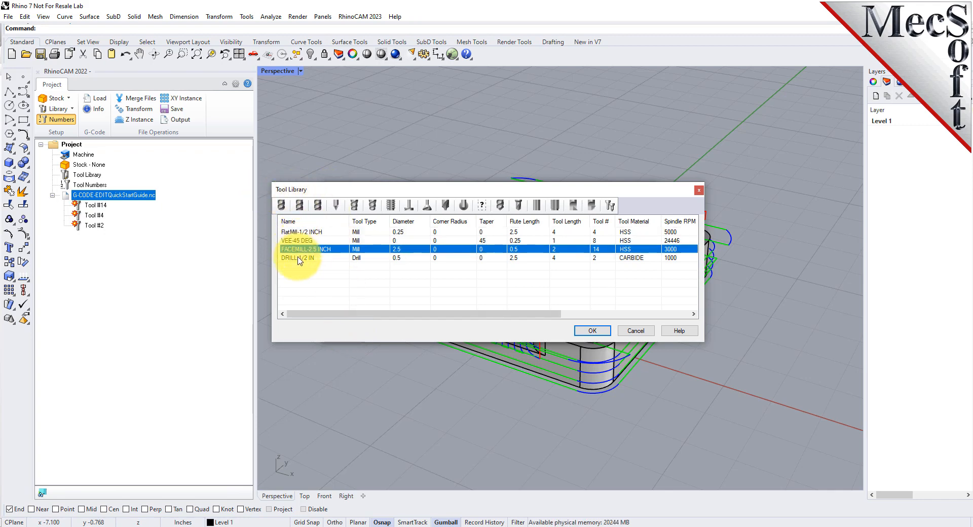
click(299, 258)
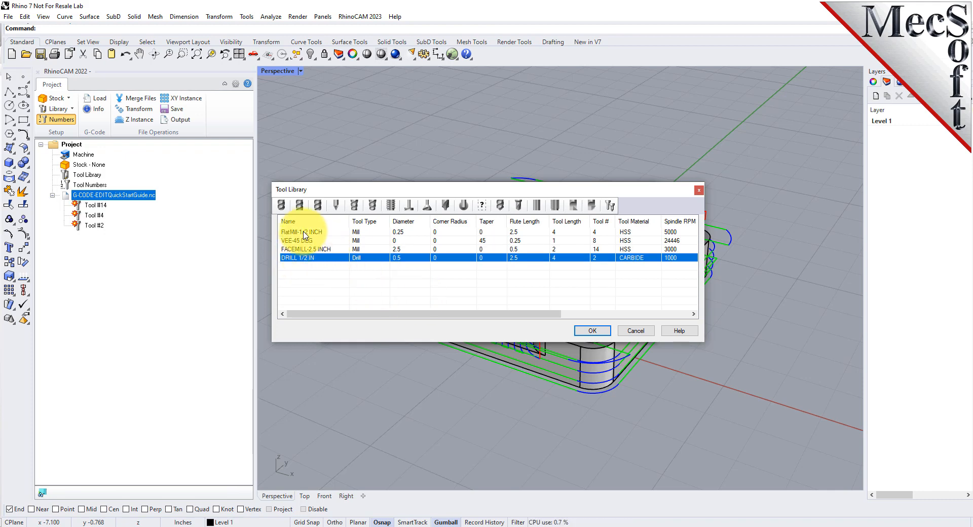
click(304, 233)
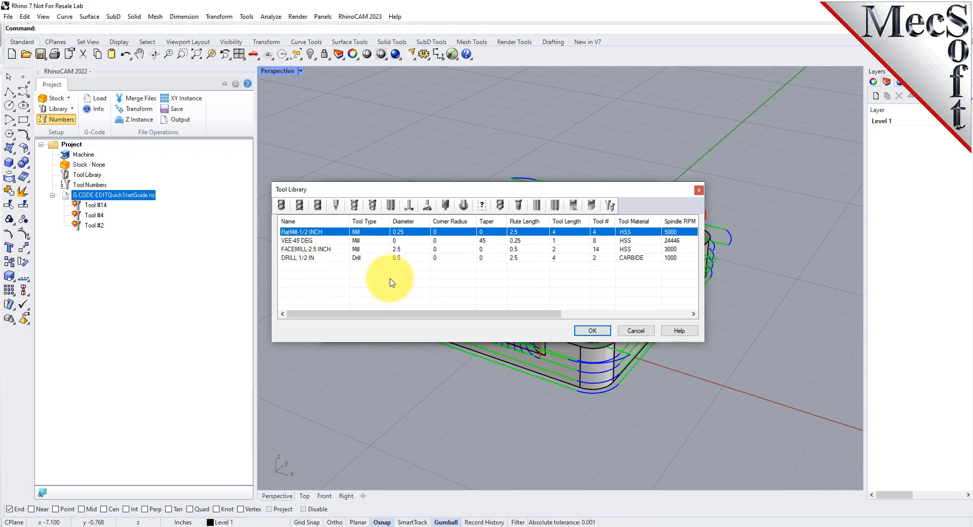
drag(569, 293, 325, 232)
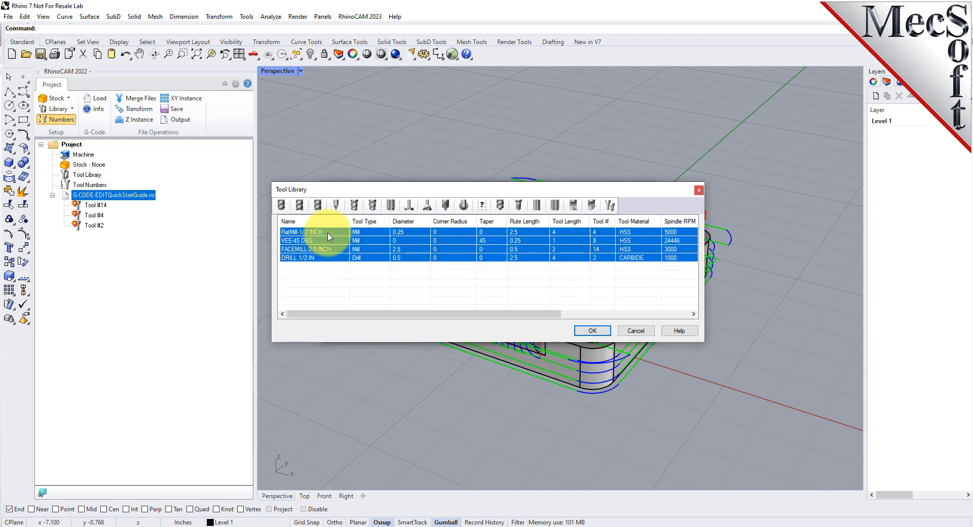
click(591, 330)
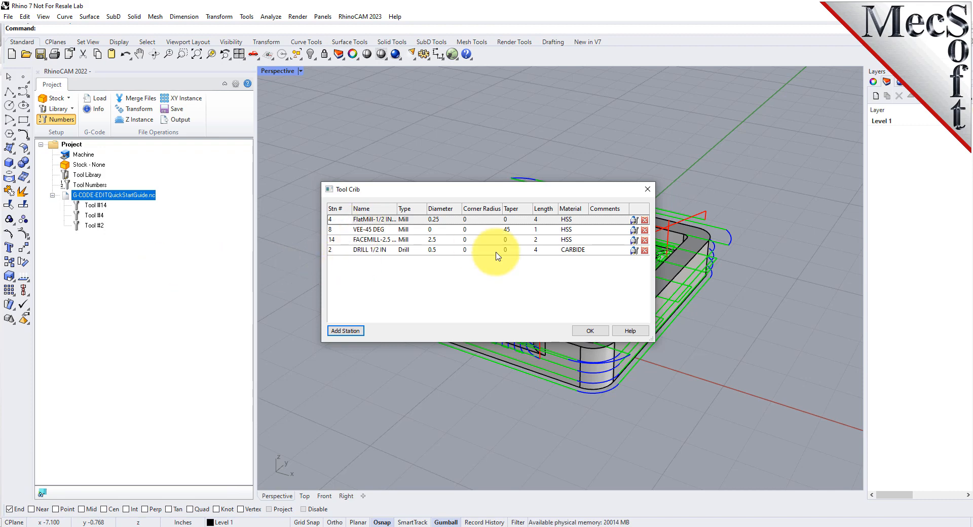
click(590, 331)
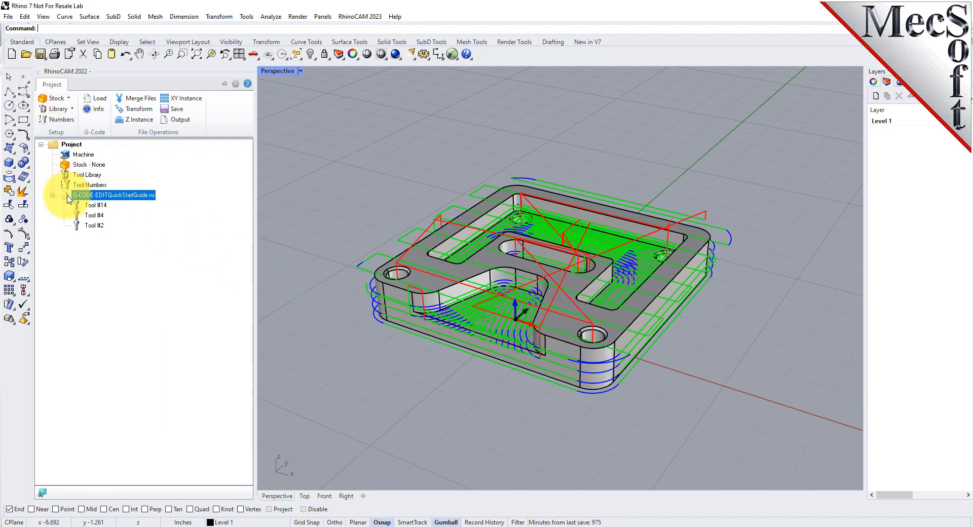
Open G-CODE-EDITQuickStartGuide.nc for simulation and trace the tool forward line by line from the last profiling moves to N491 of the Deep Drill section
right_click(124, 201)
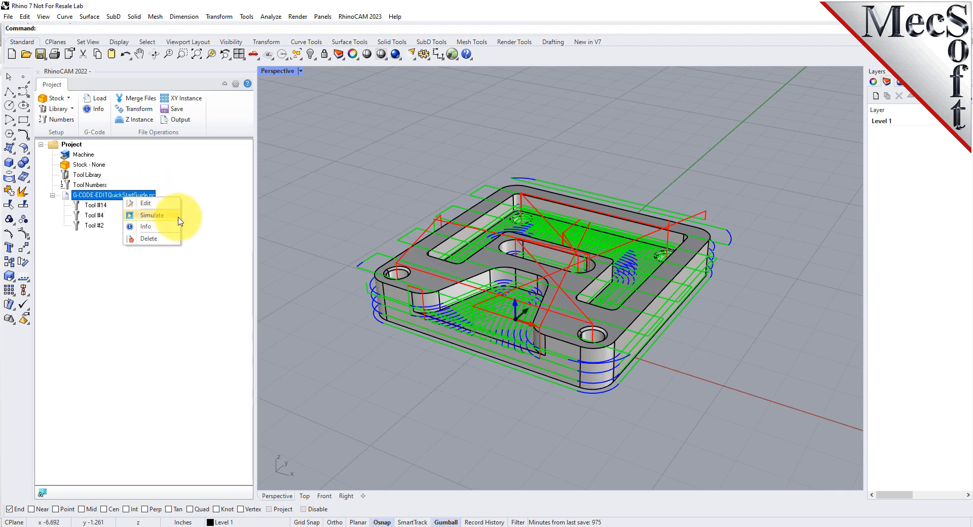
click(178, 218)
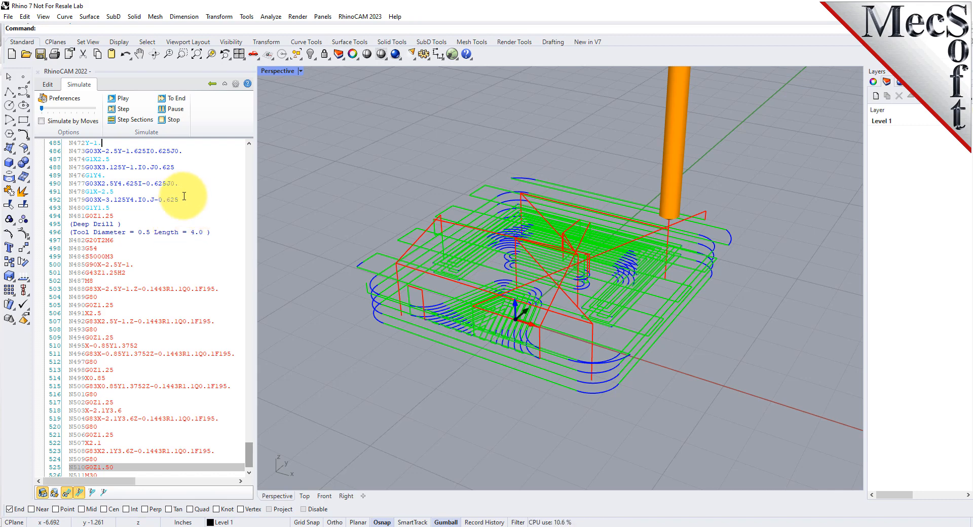
click(134, 168)
key(Down)
key(Down)
key(Down)
key(Down)
key(Down)
key(Down)
key(Down)
key(Down)
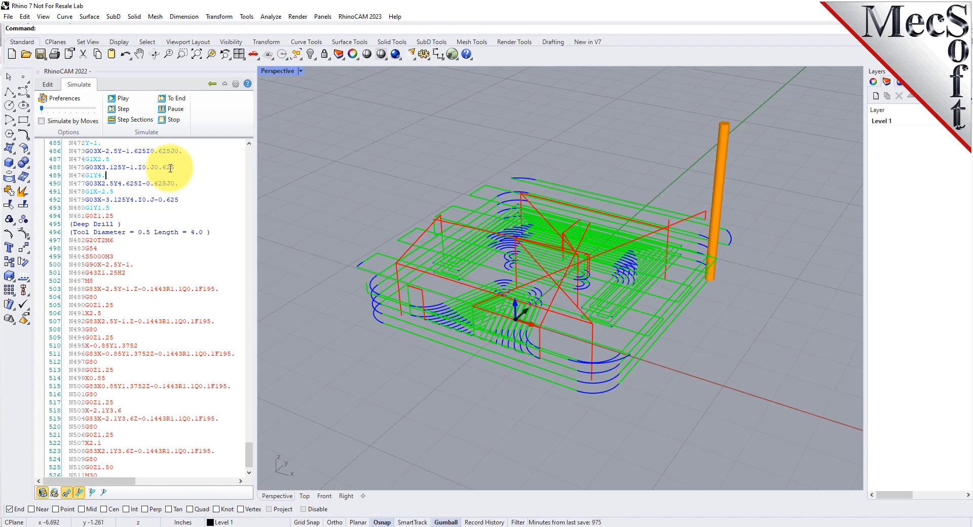
key(Down)
key(Down)
key(Down)
key(Down)
key(Down)
key(Down)
key(Down)
key(Down)
key(Down)
key(Down)
key(Down)
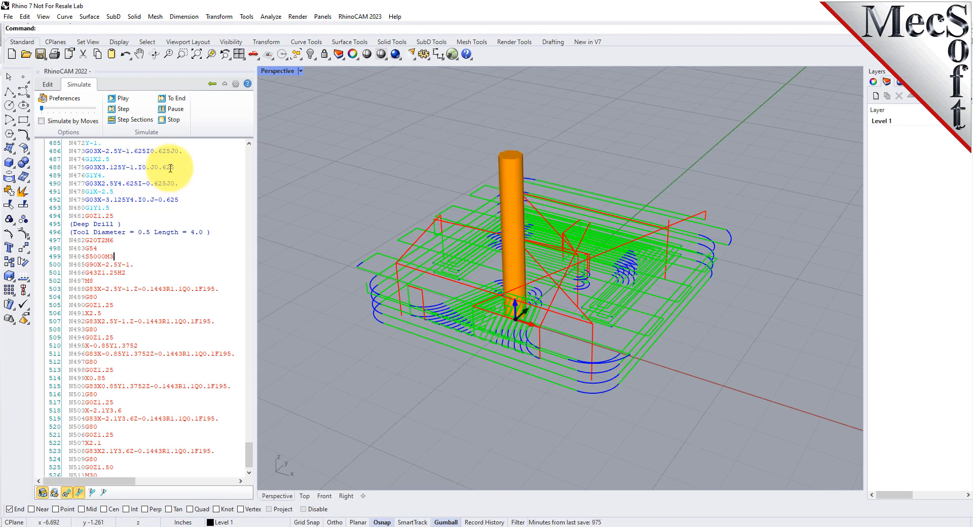
key(Up)
key(Up)
key(Up)
key(Up)
key(Up)
key(Up)
key(Up)
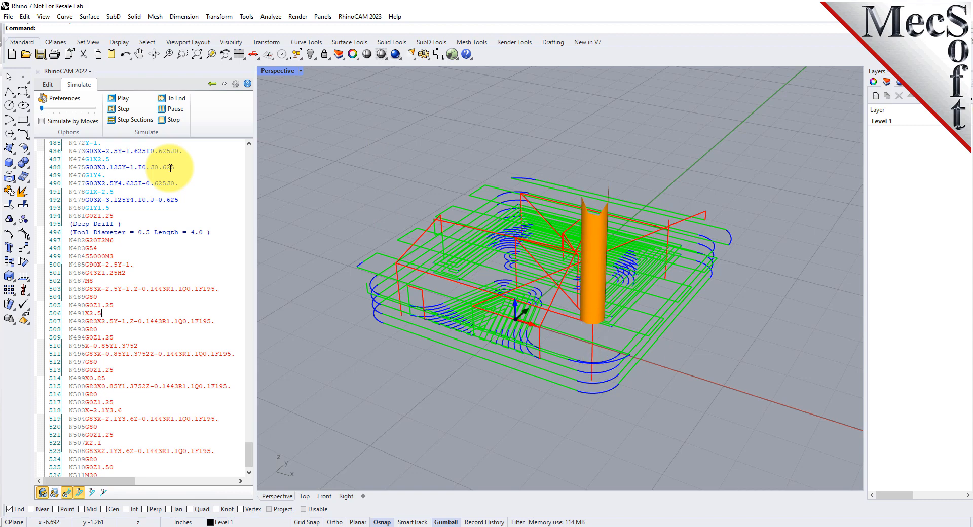
Trace the tool backward line by line from the Deep Drill section to the start of the 2 1/2 Axis Profiling section
key(Up)
key(Up)
key(Up)
key(Up)
key(Up)
key(Up)
key(Up)
key(Up)
key(Up)
key(Up)
key(Up)
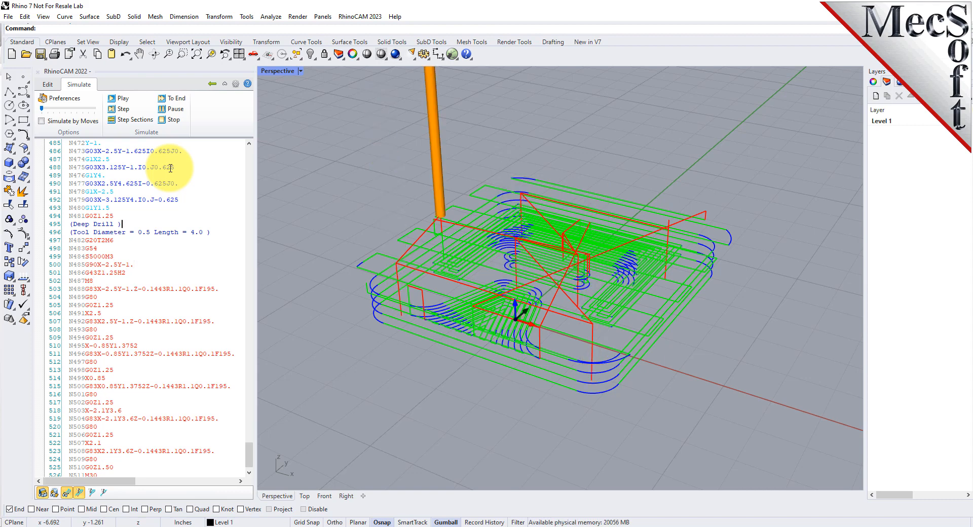
key(Up)
key(Up)
key(Up)
key(Up)
key(Up)
key(Up)
key(Up)
key(Up)
key(Up)
key(Up)
key(Up)
key(Up)
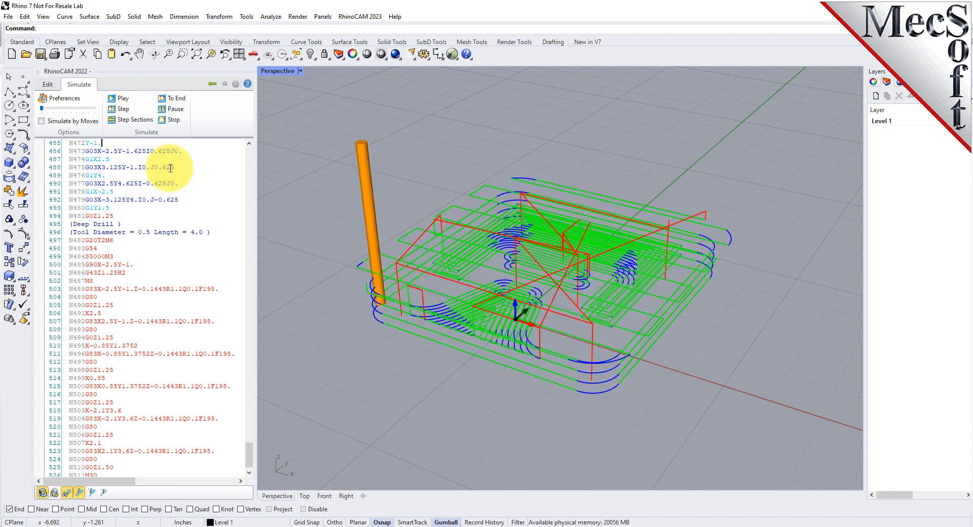
key(Up)
key(Up)
key(Up)
key(Up)
key(Up)
key(Up)
key(Up)
key(Up)
key(Up)
key(Up)
key(Up)
key(Up)
key(Up)
key(Up)
key(Up)
key(Up)
key(Up)
key(Up)
key(Up)
key(Up)
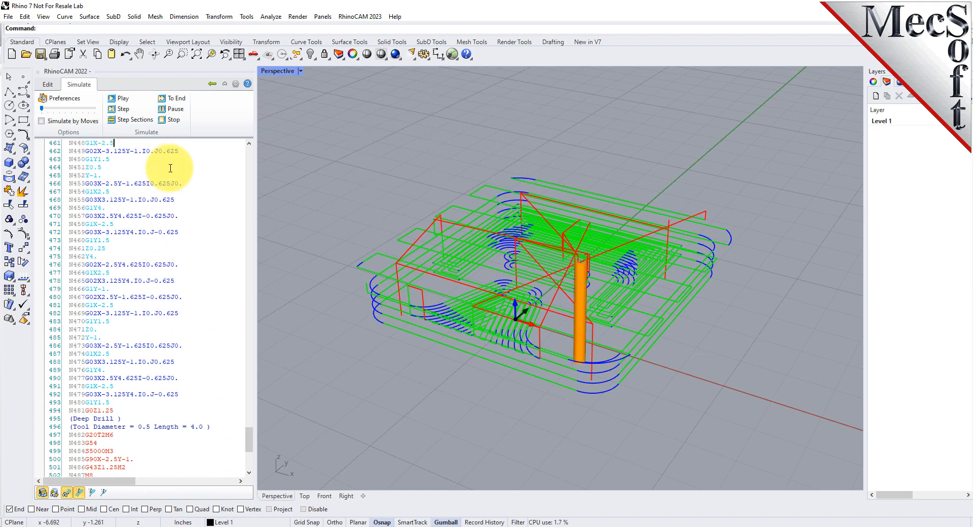
key(Down)
key(Down)
key(Down)
key(Down)
key(Down)
key(Down)
key(Down)
key(Down)
key(Down)
key(Down)
key(Down)
key(Down)
key(Down)
key(Down)
key(Down)
key(Down)
key(Down)
key(Down)
key(Down)
key(Down)
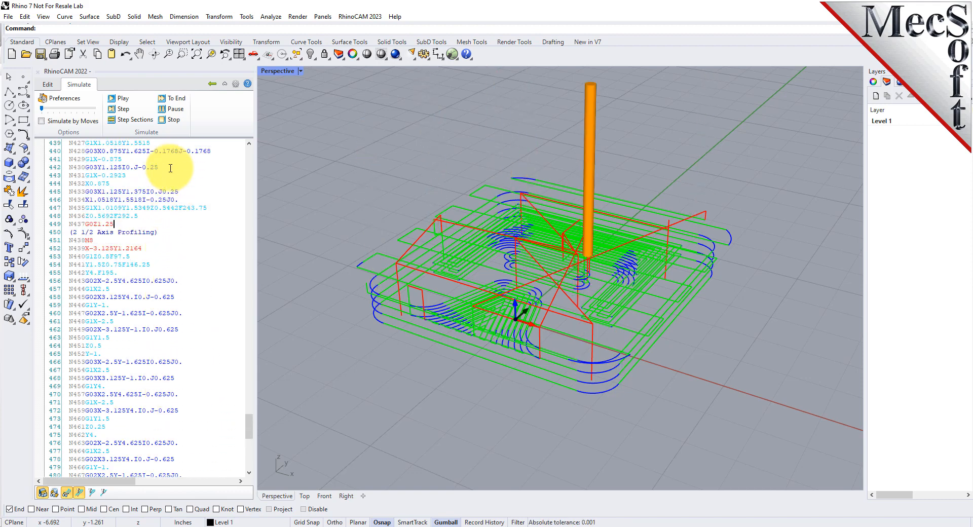
Trace the 2 1/2 Axis Profiling moves forward to N458, examining the tool up close at the corner arc
key(Up)
key(Up)
key(Up)
key(Up)
key(Up)
key(Up)
key(Up)
key(Up)
key(Up)
key(Up)
key(Up)
key(Up)
key(Up)
key(Up)
key(Up)
key(Up)
key(Up)
key(Up)
key(Up)
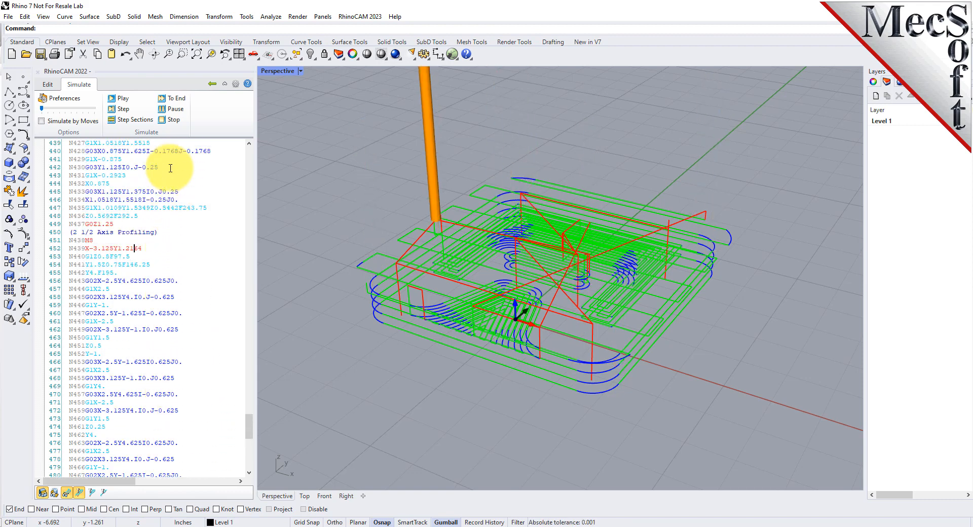
key(Down)
key(Down)
key(Down)
key(Down)
key(Down)
key(Down)
key(Down)
key(Down)
key(Down)
key(Down)
key(Down)
key(Down)
key(Down)
key(Down)
key(Down)
key(Down)
key(Down)
key(Down)
key(Down)
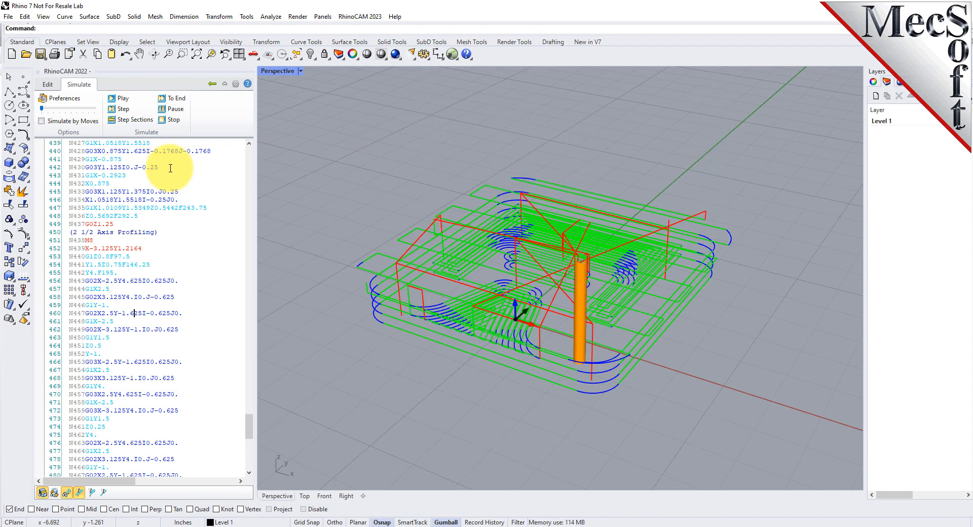
key(Down)
key(Down)
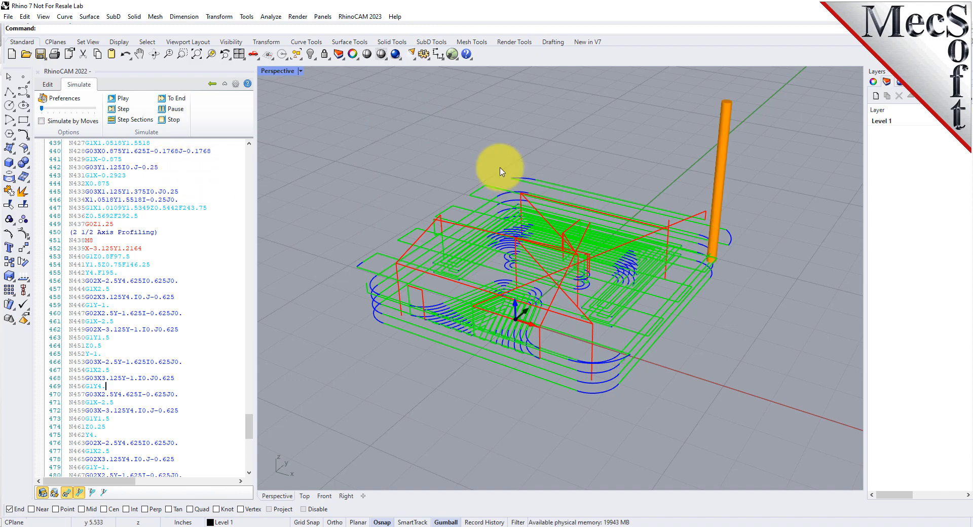
scroll(677, 256, up, 6)
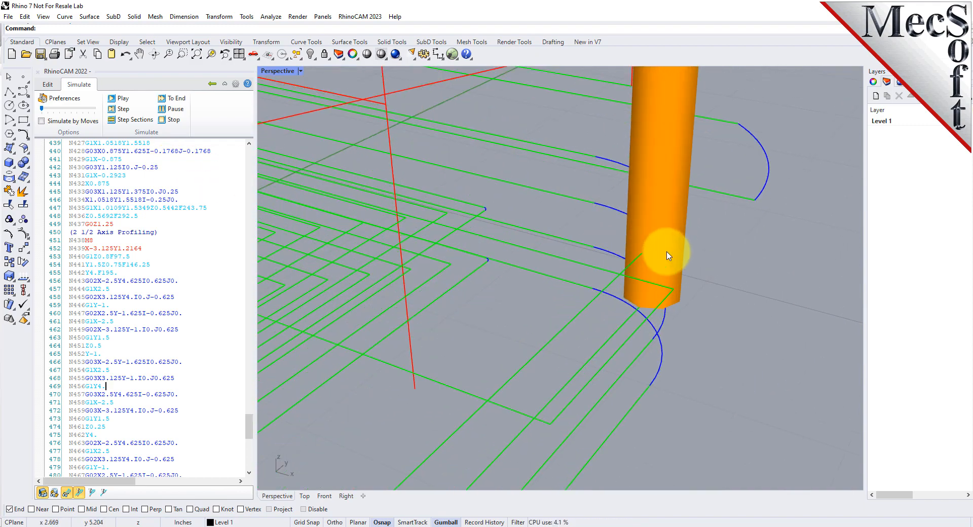
key(Down)
key(Down)
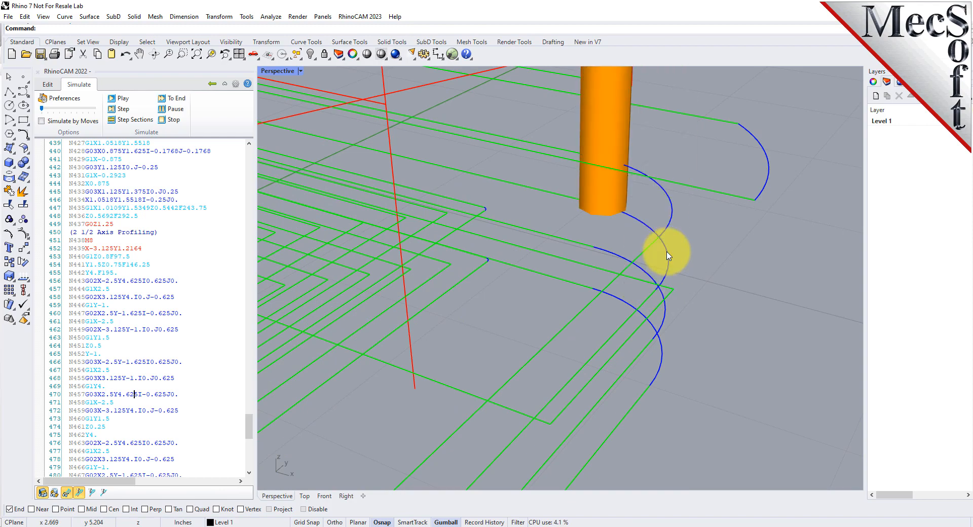
scroll(712, 242, down, 6)
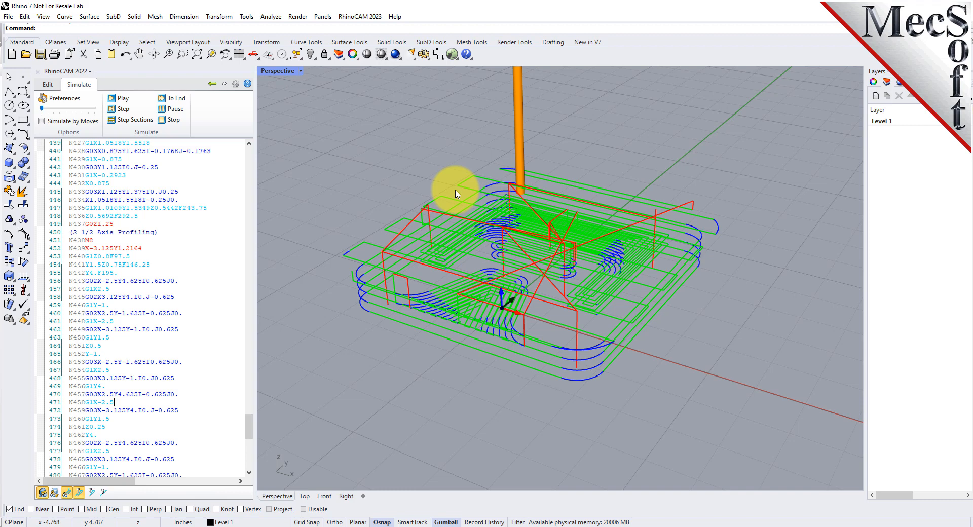
Play, pause and step the toolpath simulation, run it to the end and return to the project tree
click(124, 101)
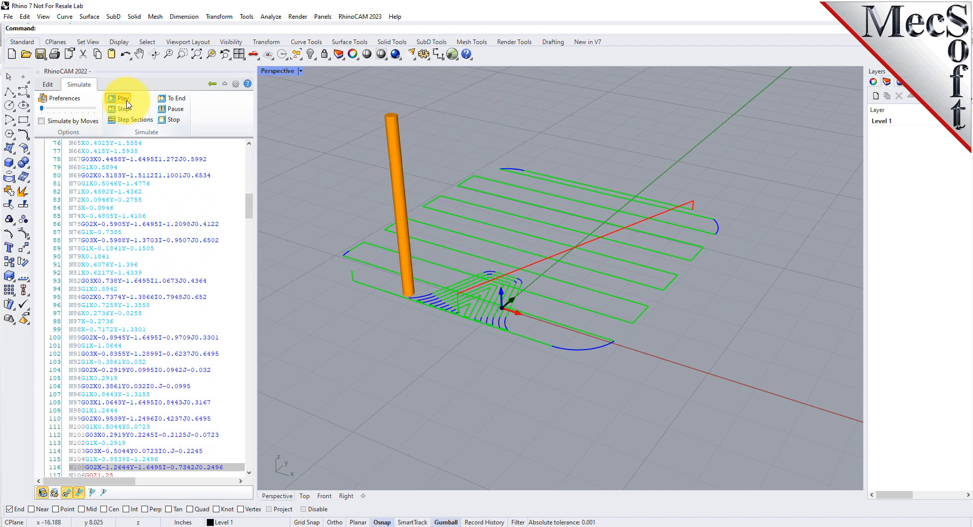
click(179, 110)
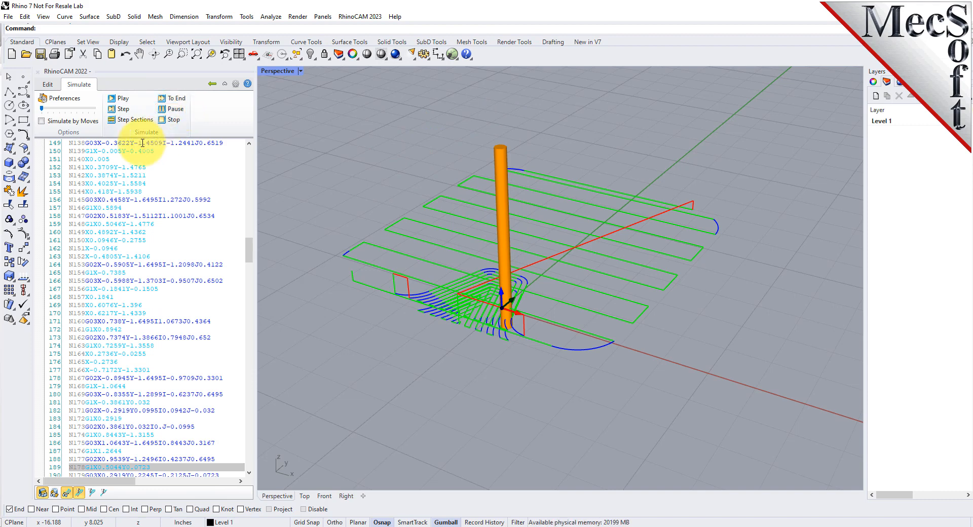
click(123, 109)
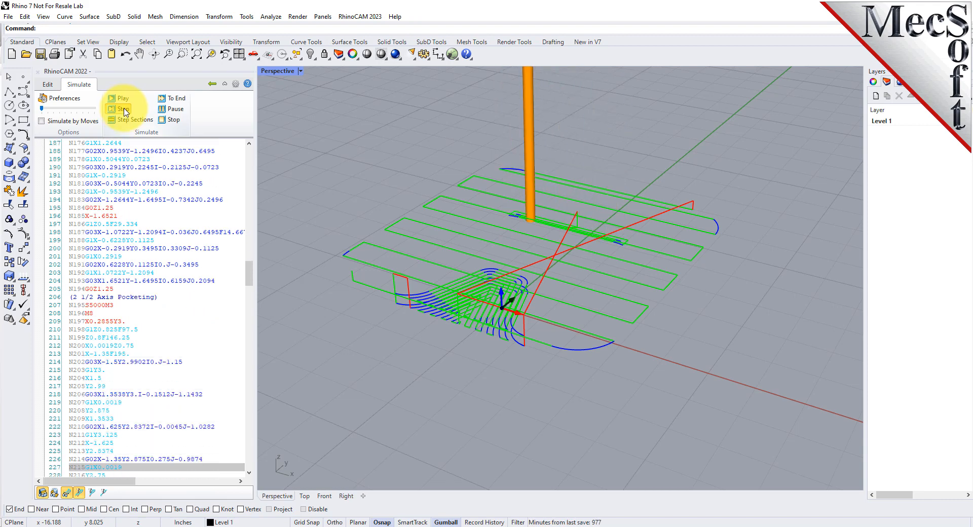
click(176, 99)
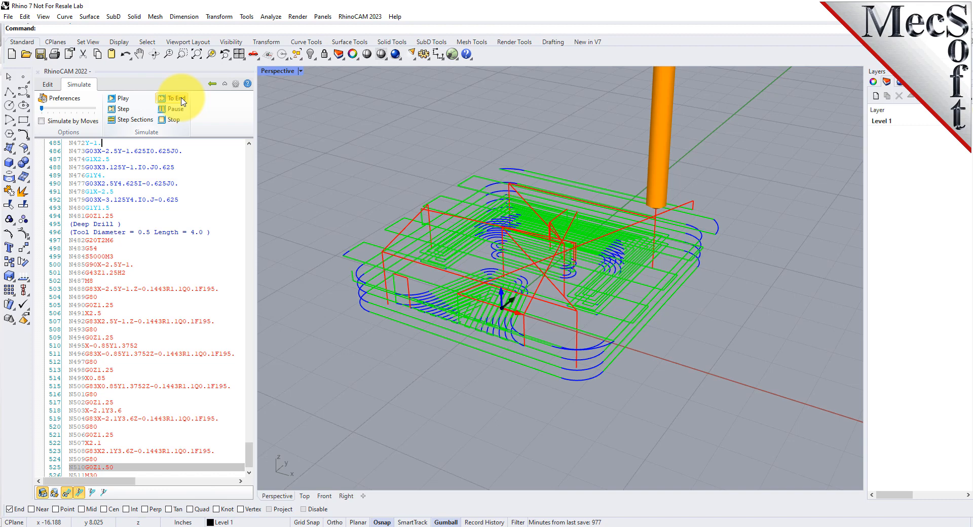
click(212, 85)
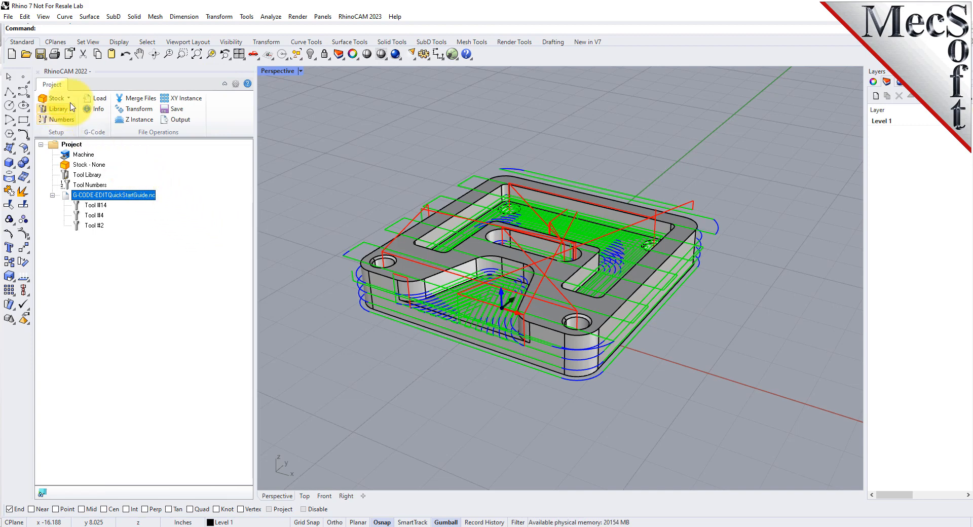
Create a 6 x 6 x 1 inch box stock with its dimensions copied from the model bounding box
click(69, 99)
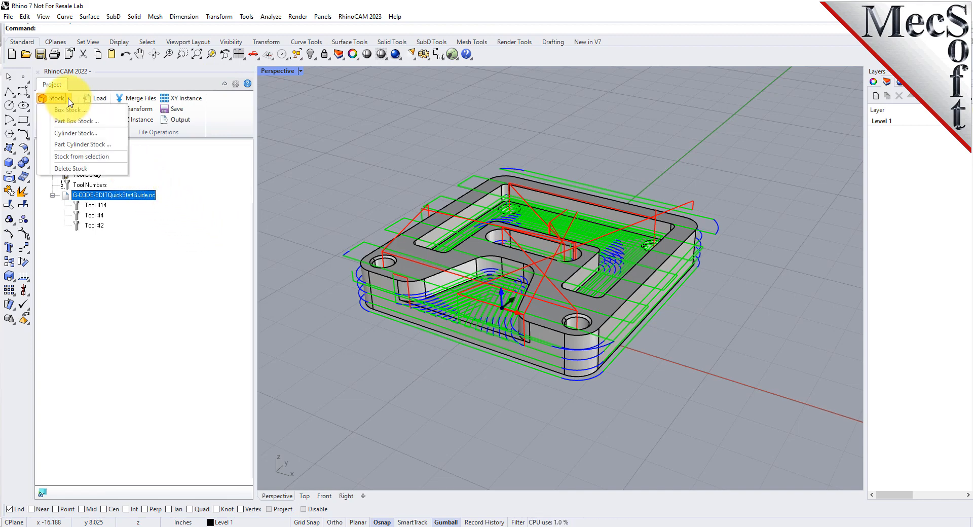
click(110, 110)
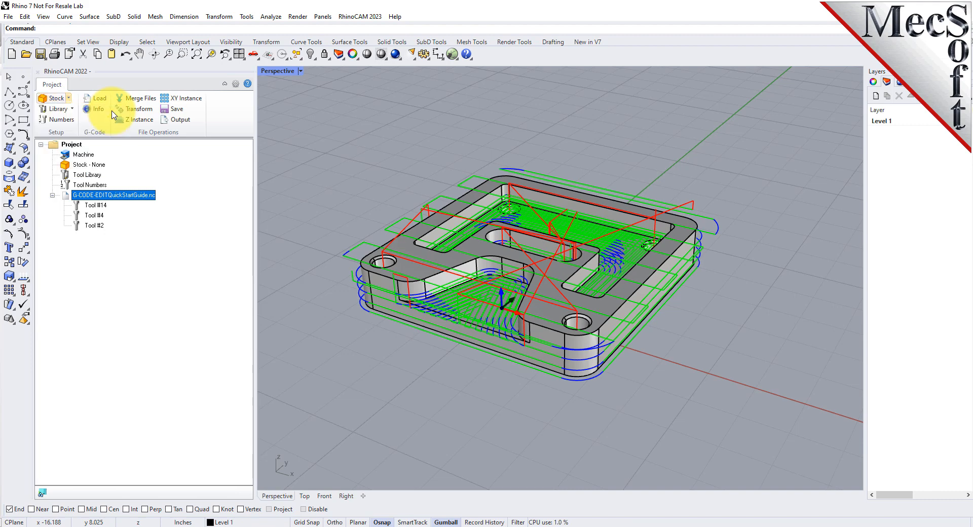
drag(135, 91, 217, 110)
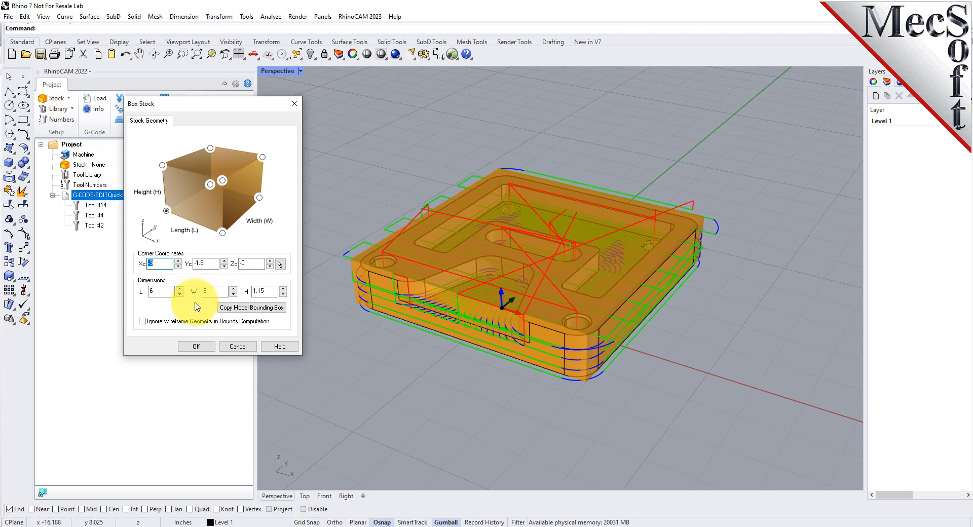
click(257, 307)
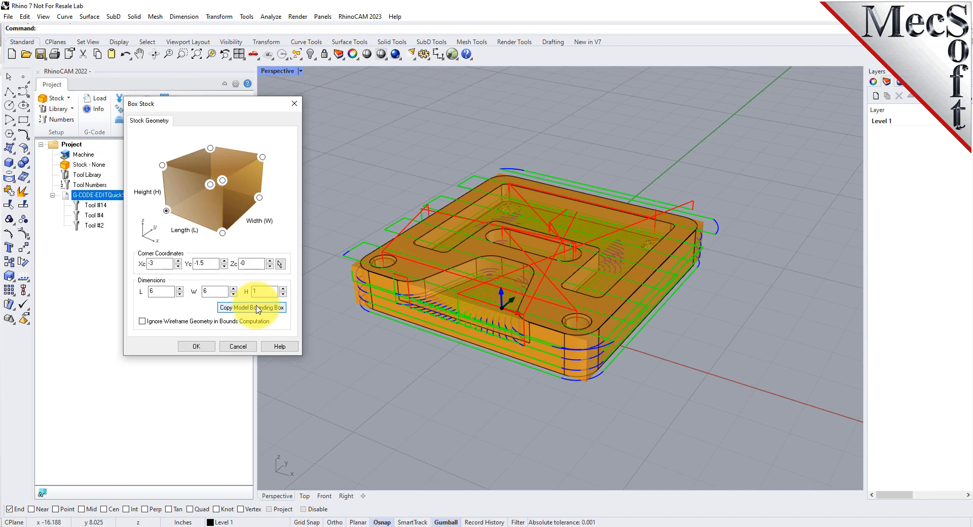
right_drag(568, 331, 580, 396)
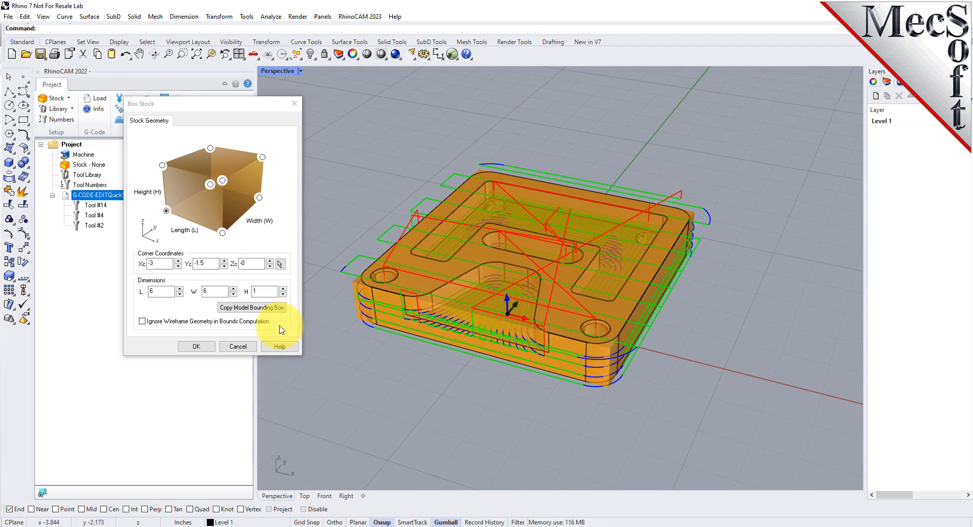
click(198, 347)
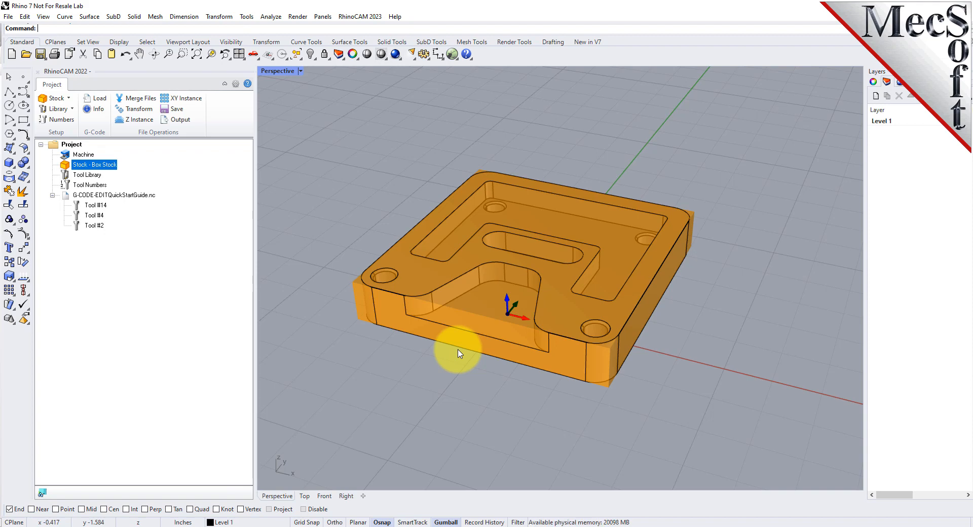
key(ctrl+h)
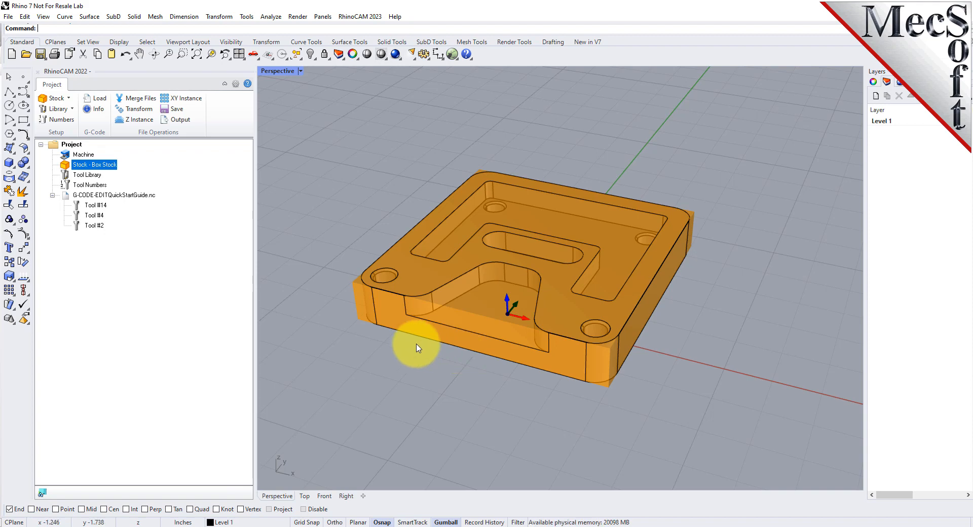
Hide the part model and set the box stock height to 1.15 inches, measured from its lower corner
click(462, 265)
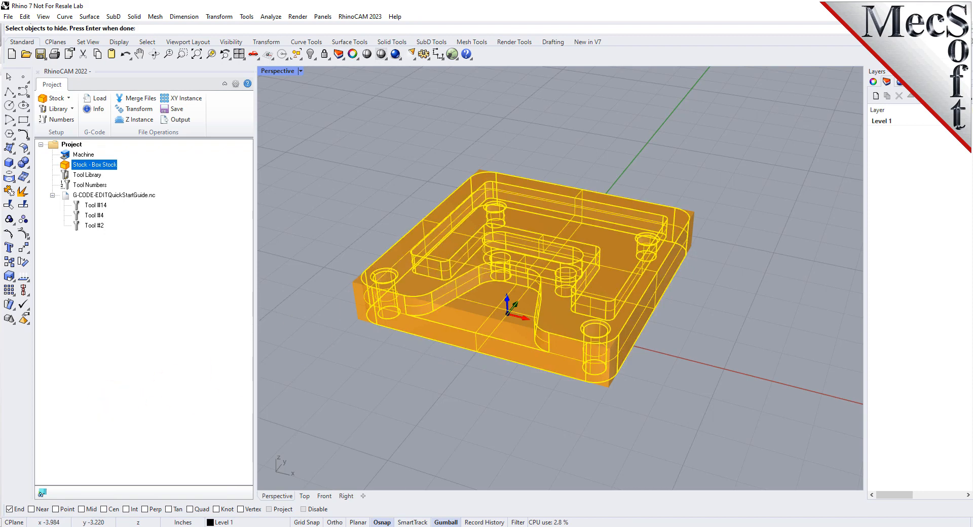
key(Return)
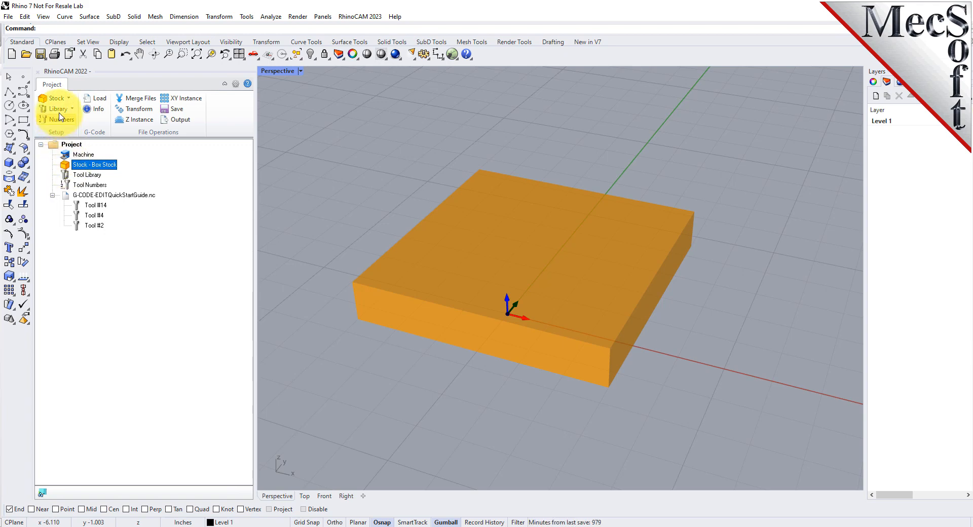
click(68, 98)
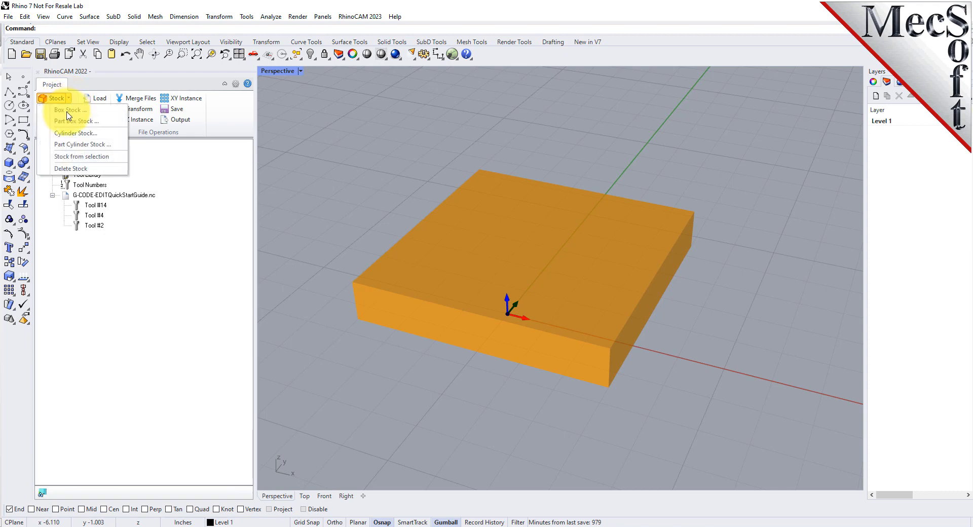
click(76, 112)
click(178, 274)
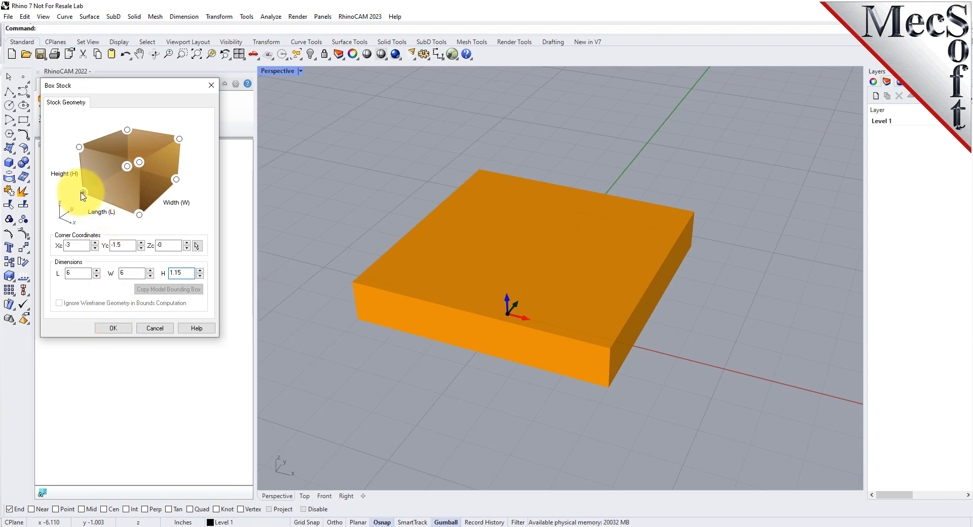
click(83, 193)
click(111, 328)
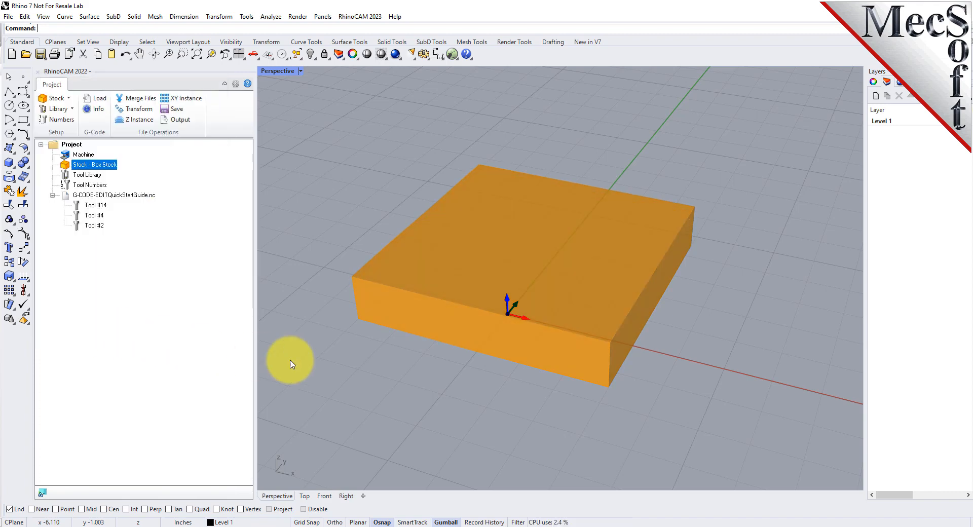
Simulate G-CODE-EDITQuickStartGuide.nc on the box stock and inspect the cut part from several angles
mouse_move(566, 407)
right_down()
mouse_move(527, 361)
mouse_move(527, 287)
mouse_move(538, 395)
mouse_move(574, 409)
right_up()
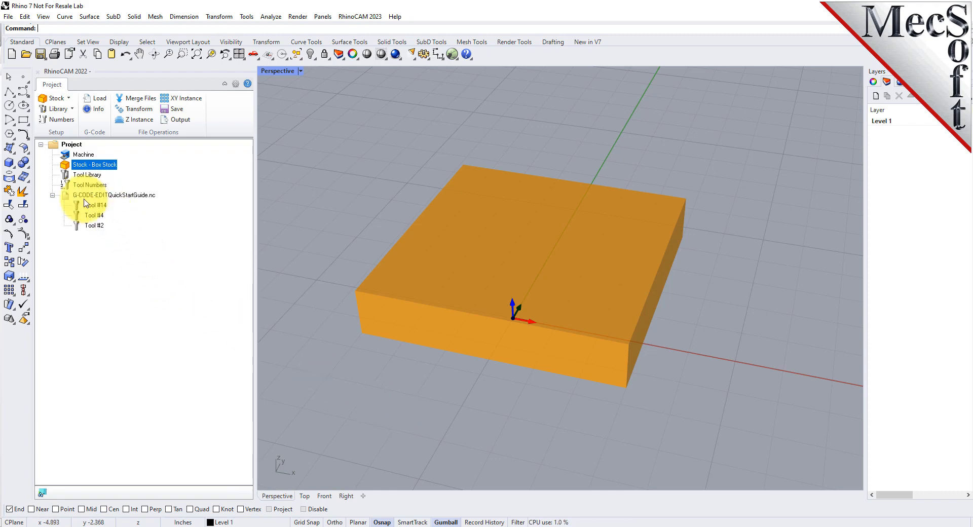
click(93, 196)
right_click(135, 196)
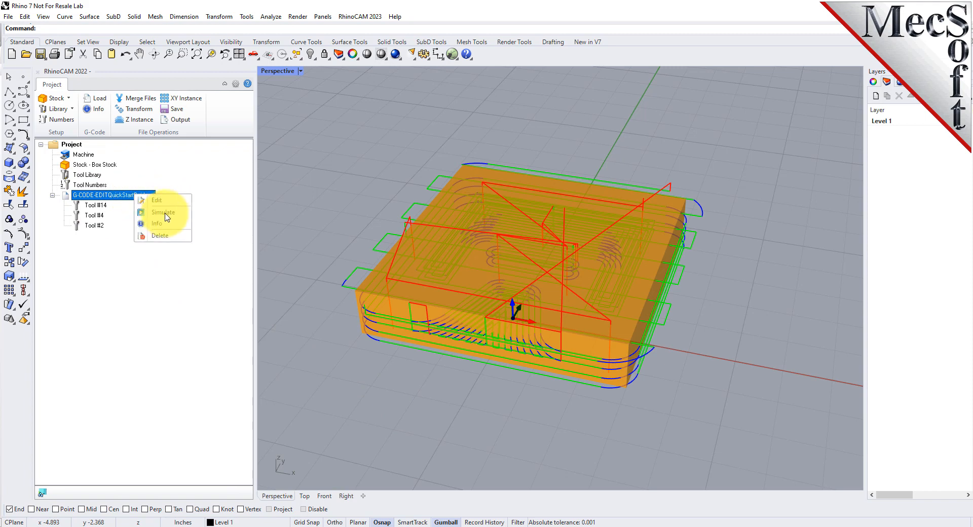
click(169, 213)
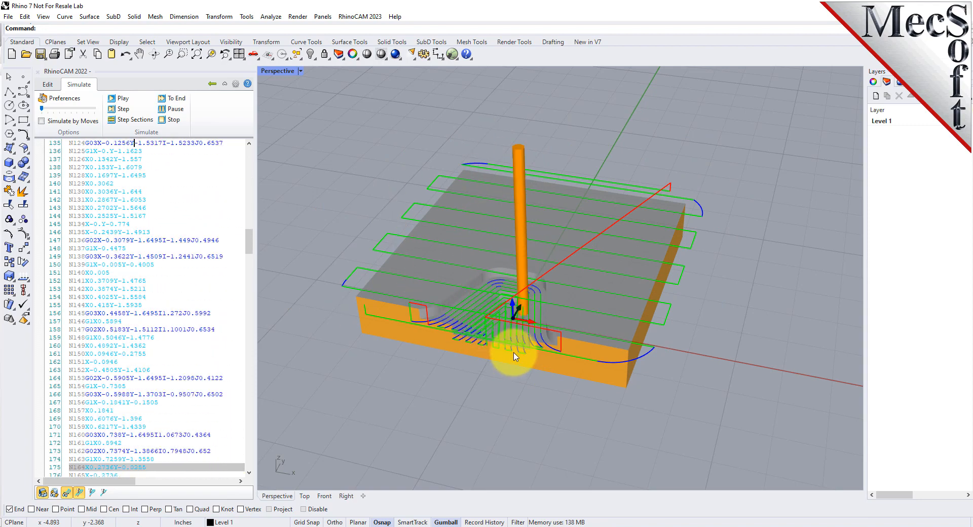
scroll(524, 325, up, 5)
scroll(525, 325, down, 5)
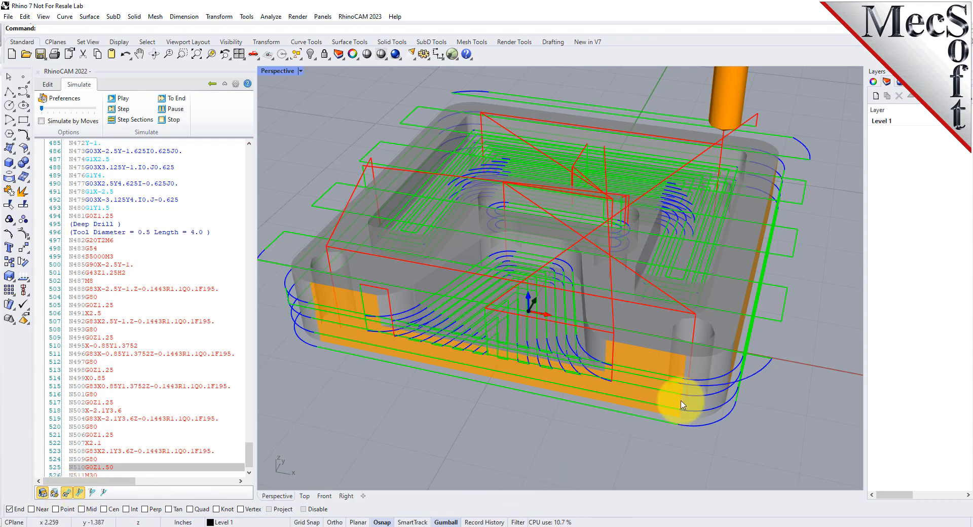
right_drag(679, 460, 677, 400)
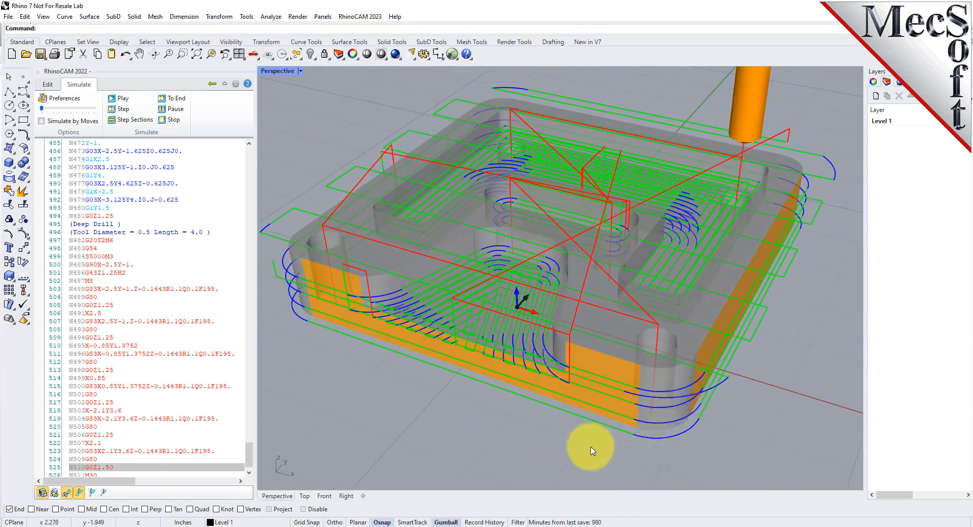
scroll(578, 451, down, 2)
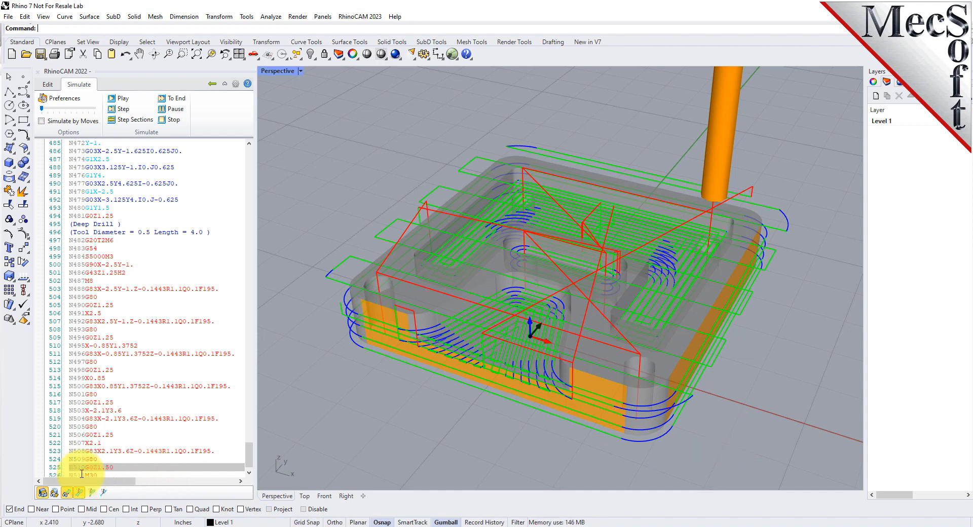
Return to the start of the G-code, advance the simulation by section, play it and pause during the open pocket cut
click(124, 466)
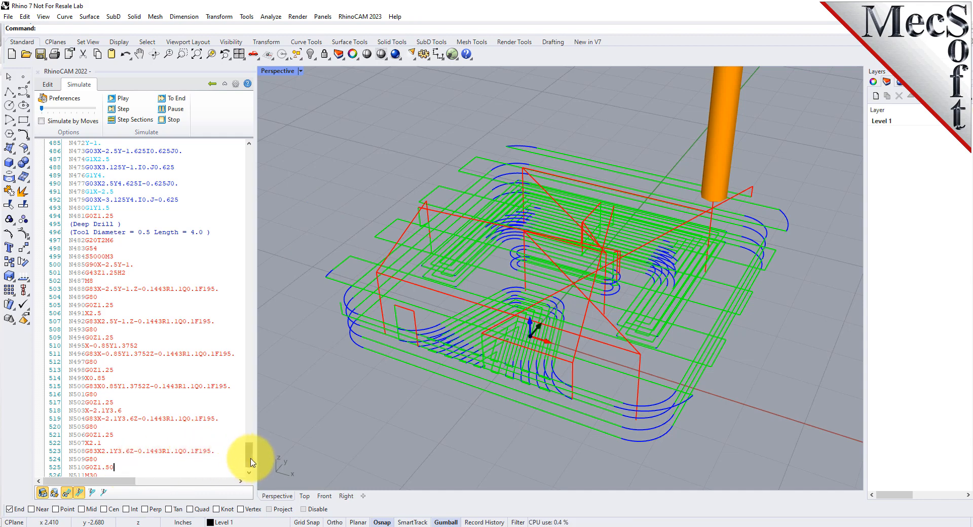
drag(252, 462, 250, 89)
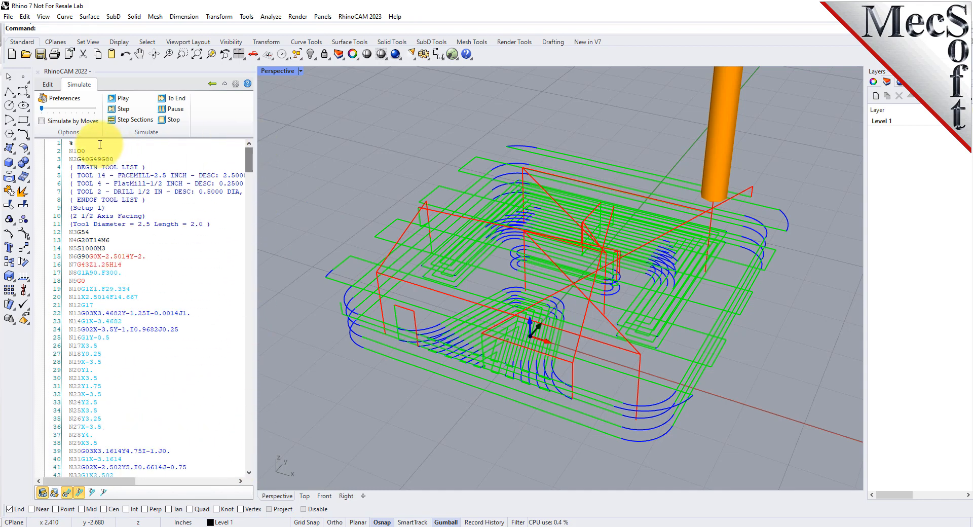
click(131, 120)
click(124, 99)
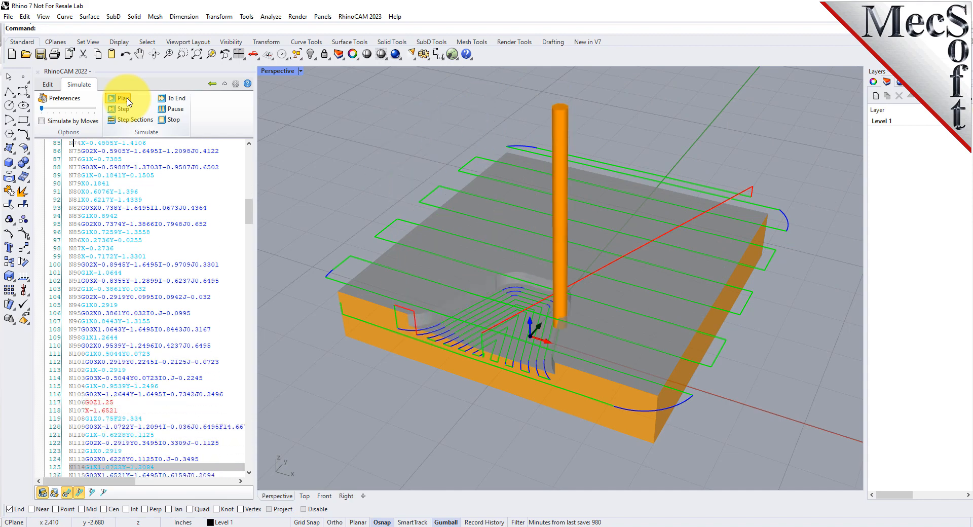
click(179, 109)
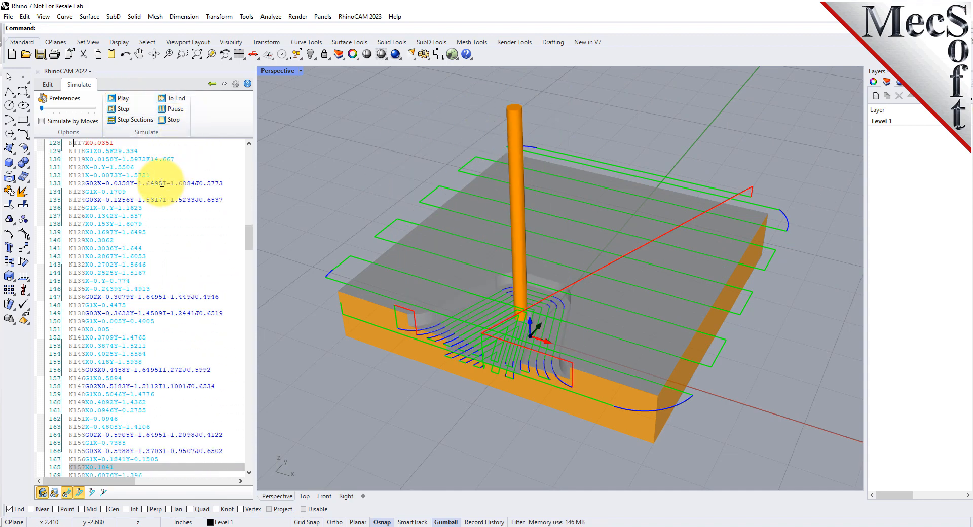
Step the simulation through the open pocket moves, return to earlier code lines and resume playback
click(123, 109)
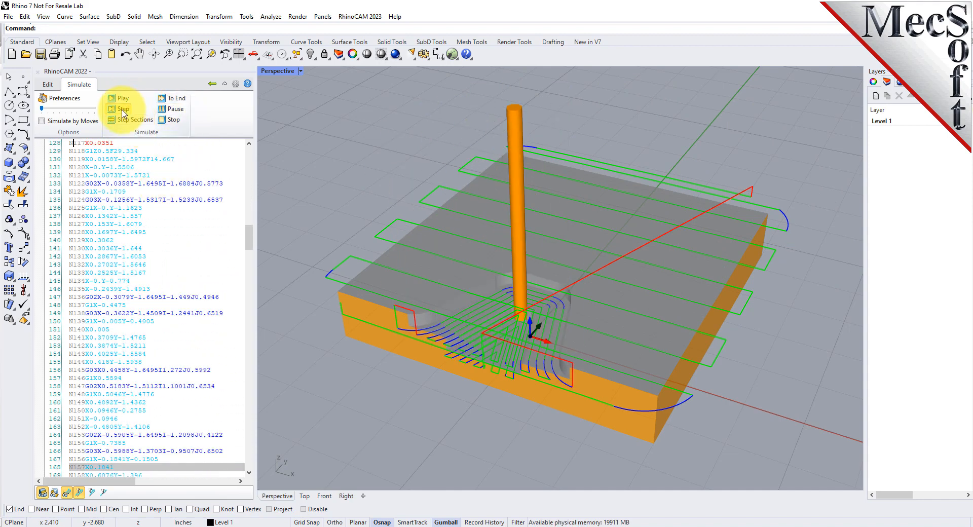
click(121, 111)
click(122, 110)
click(122, 111)
click(122, 111)
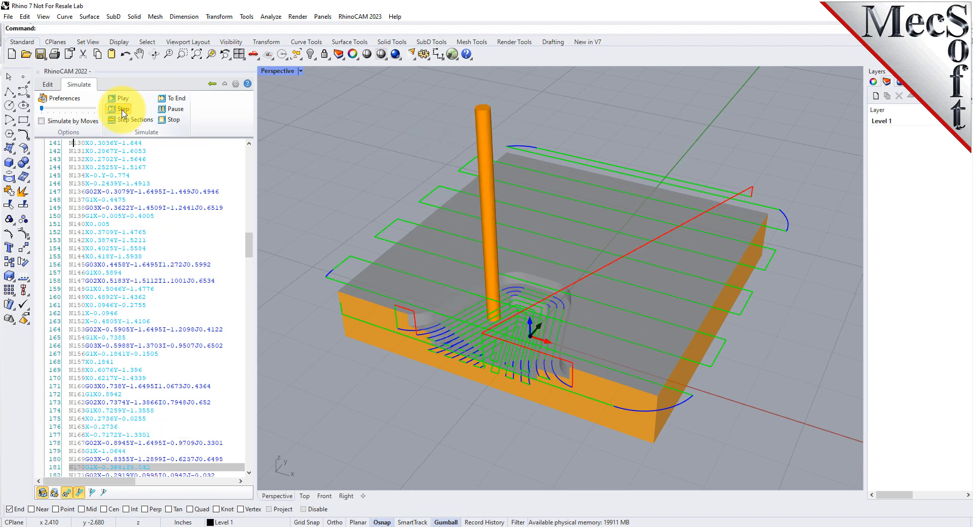
click(123, 111)
click(123, 110)
click(123, 110)
click(123, 111)
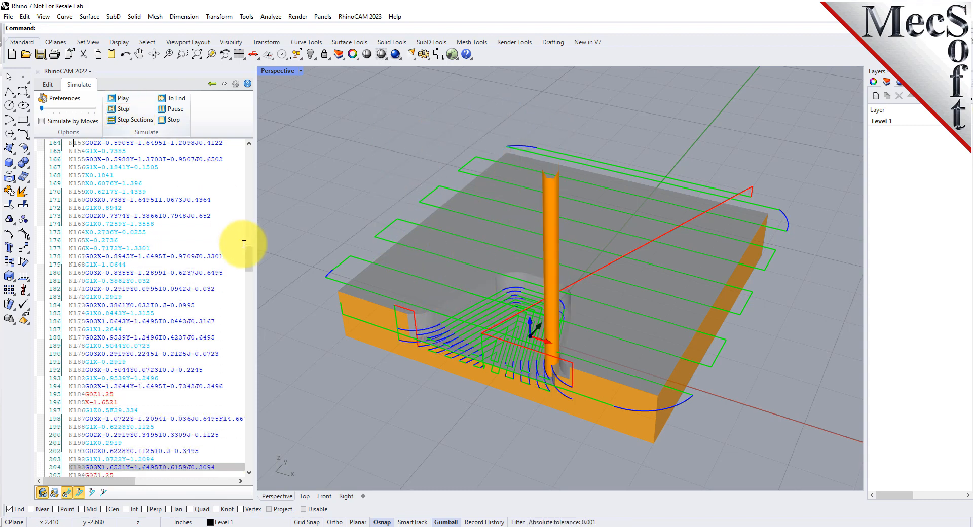
drag(249, 255, 256, 154)
click(123, 99)
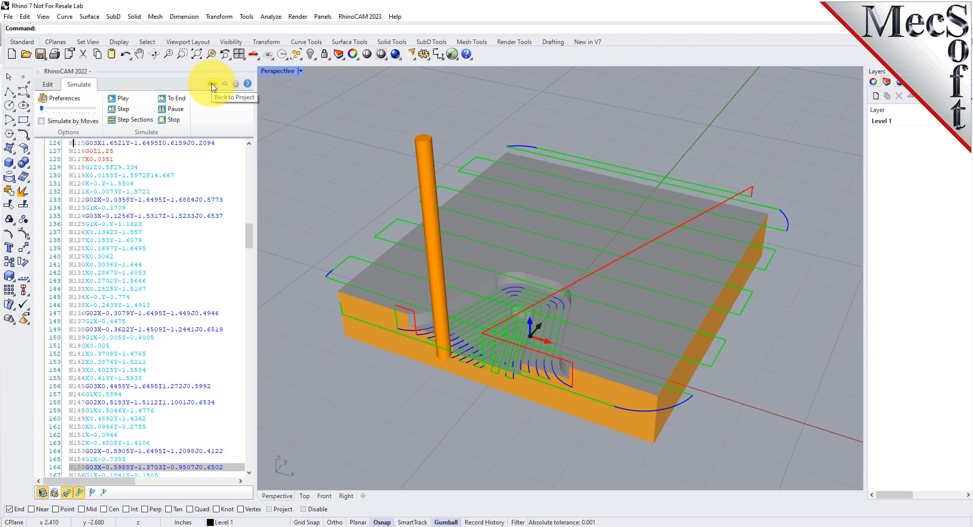
Review the G-code file's tools, GOTO count, machine time and size from the editor, and close the information dialog
click(47, 86)
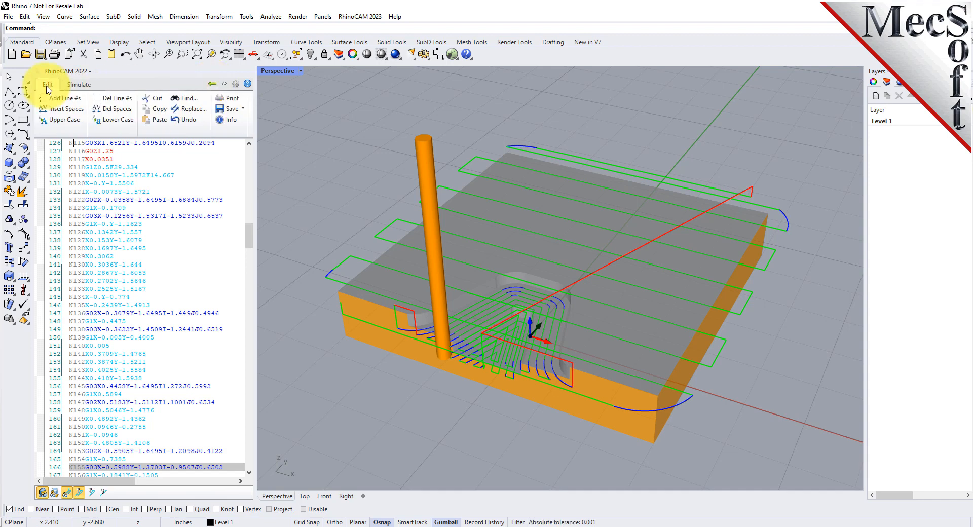
click(233, 120)
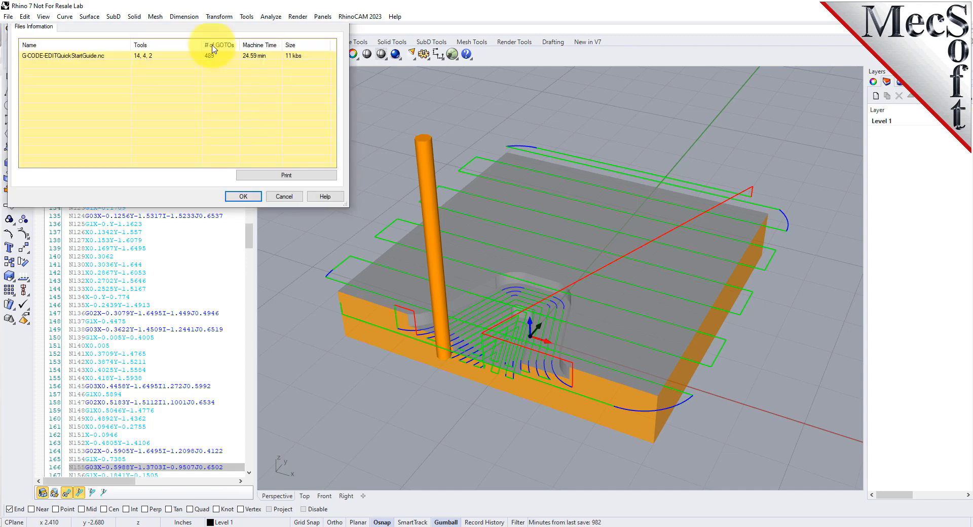
drag(203, 8, 311, 113)
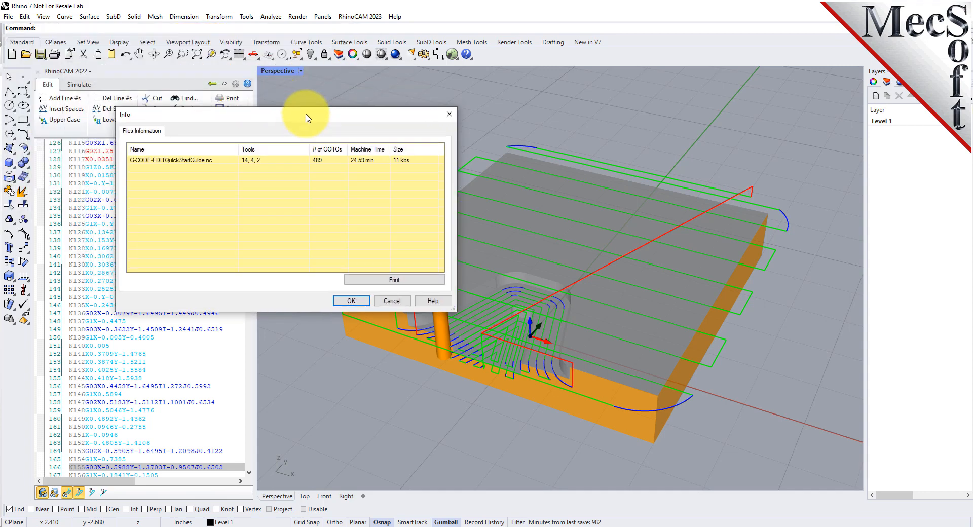
click(142, 160)
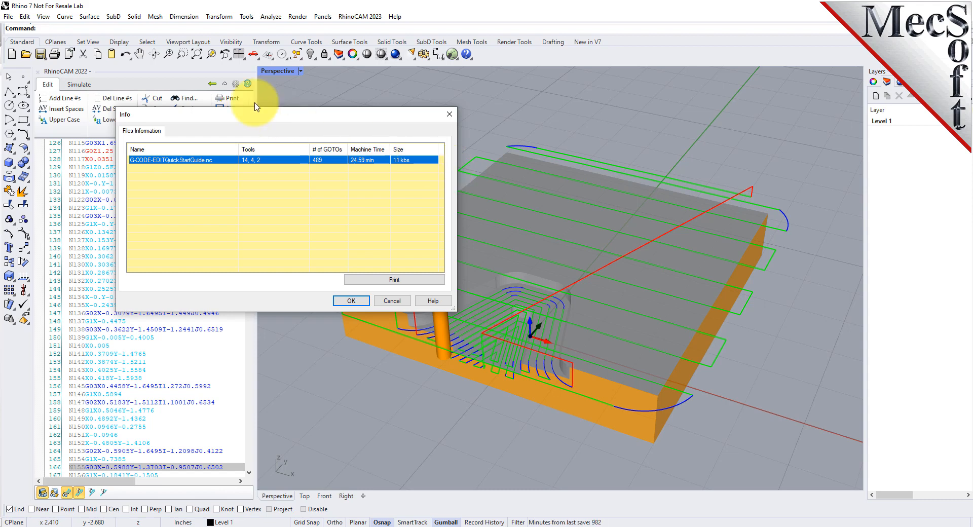
drag(240, 117, 355, 181)
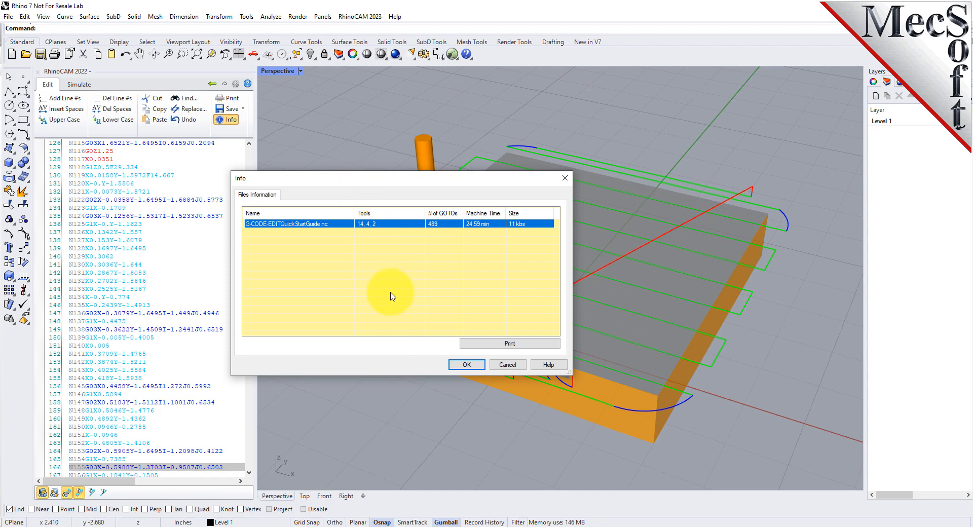
click(466, 364)
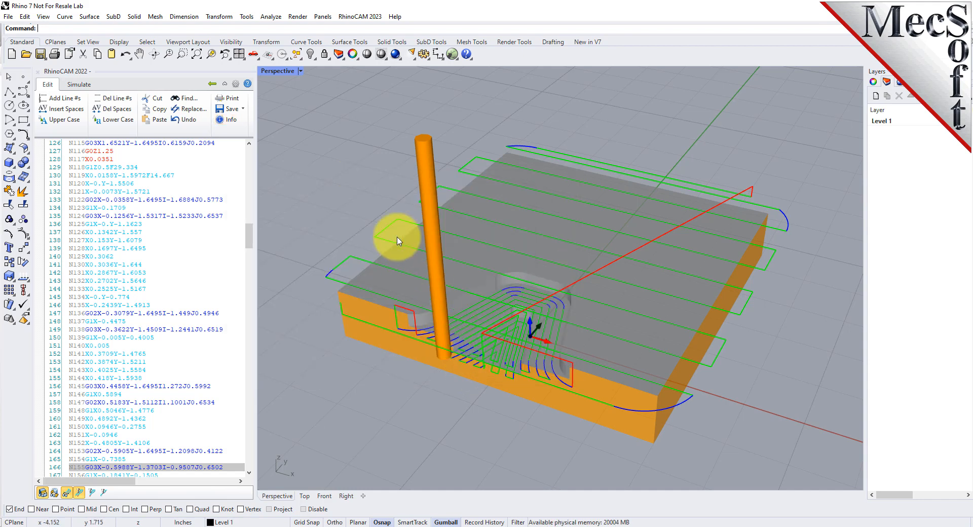
Go back to the project tree, review the G-code file's information from there and close the dialog
click(212, 88)
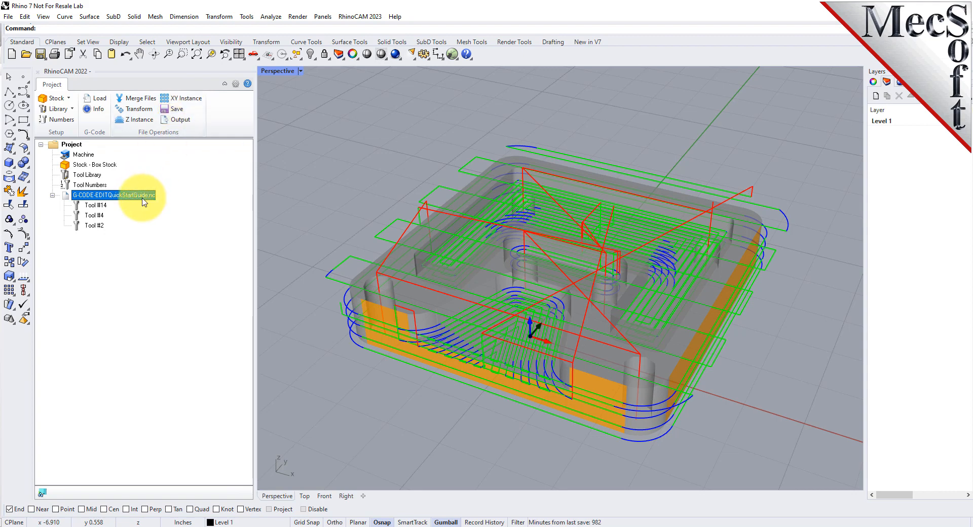
right_click(143, 201)
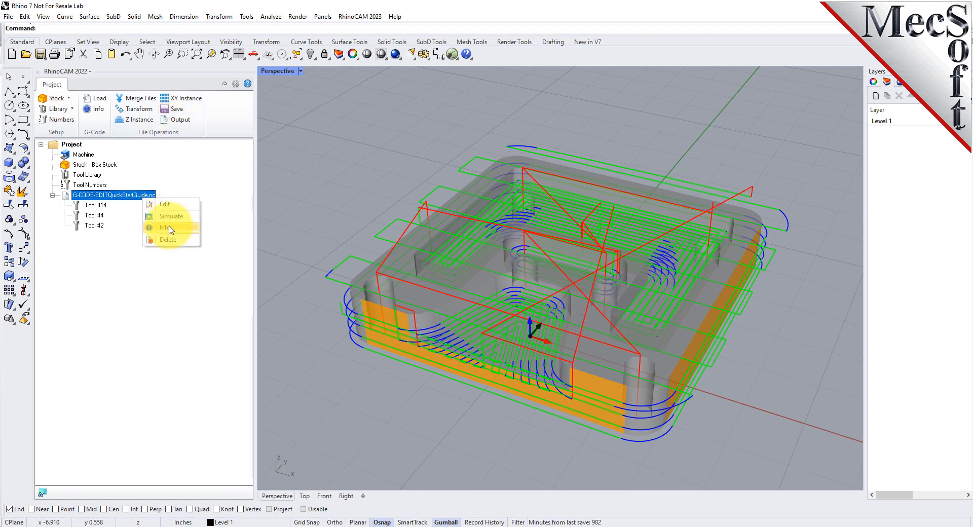
click(170, 228)
drag(218, 30, 459, 174)
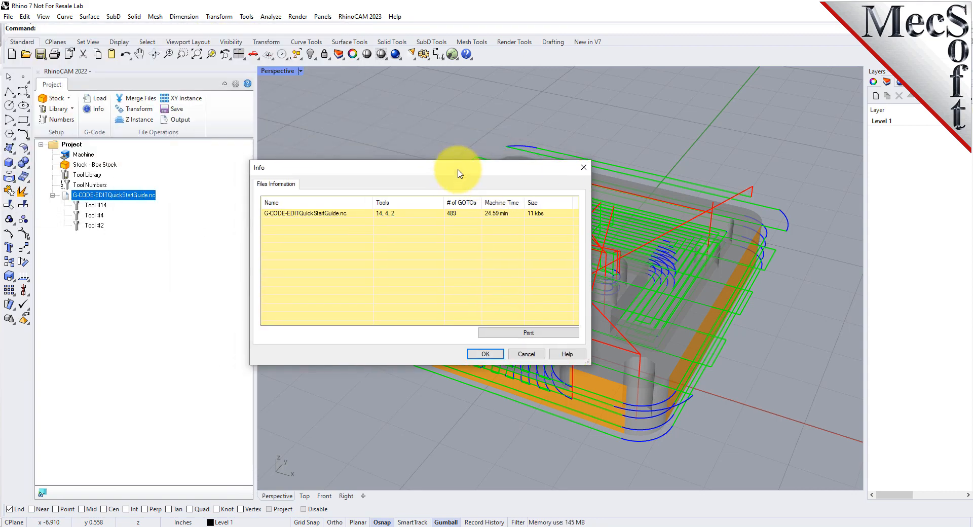
click(479, 354)
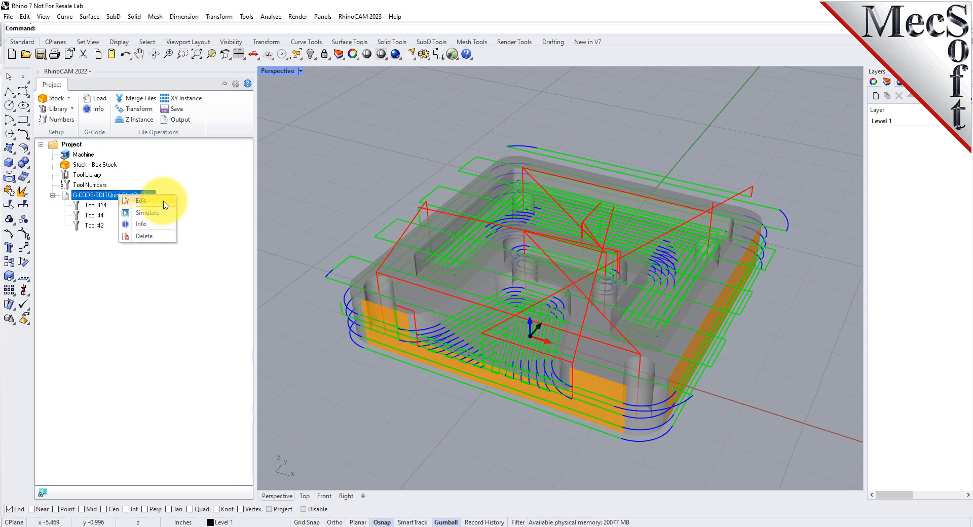
Open G-CODE-EDITQuickStartGuide.nc for editing and jump through its successive tool change lines
click(165, 205)
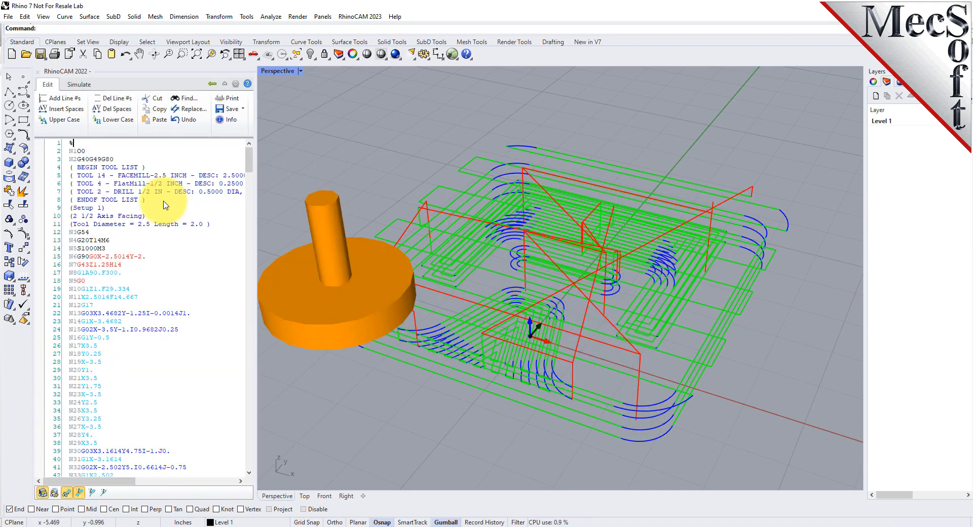
right_click(118, 244)
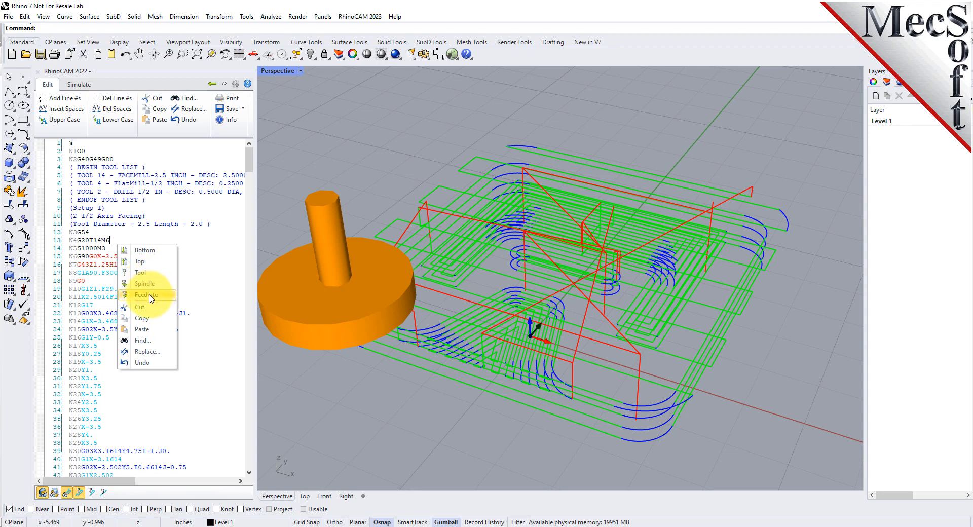
click(147, 273)
click(162, 239)
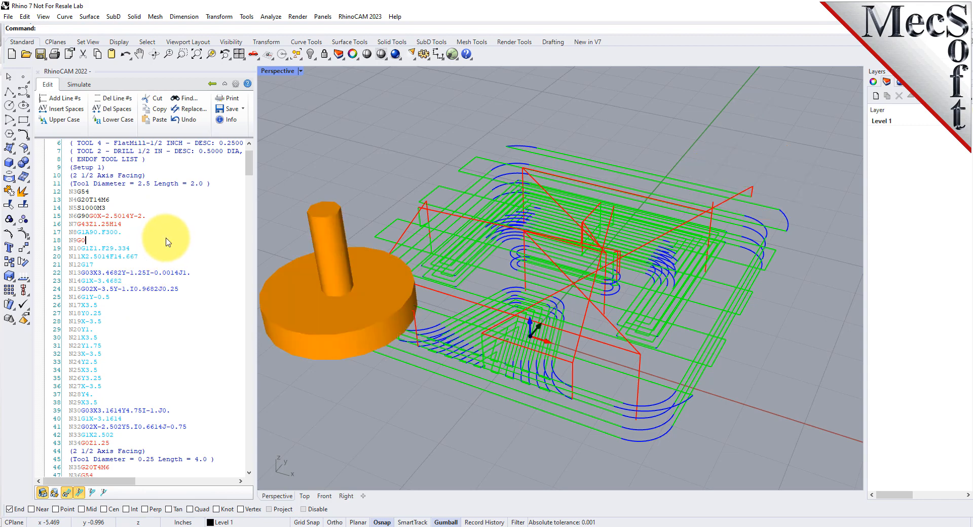
right_click(164, 238)
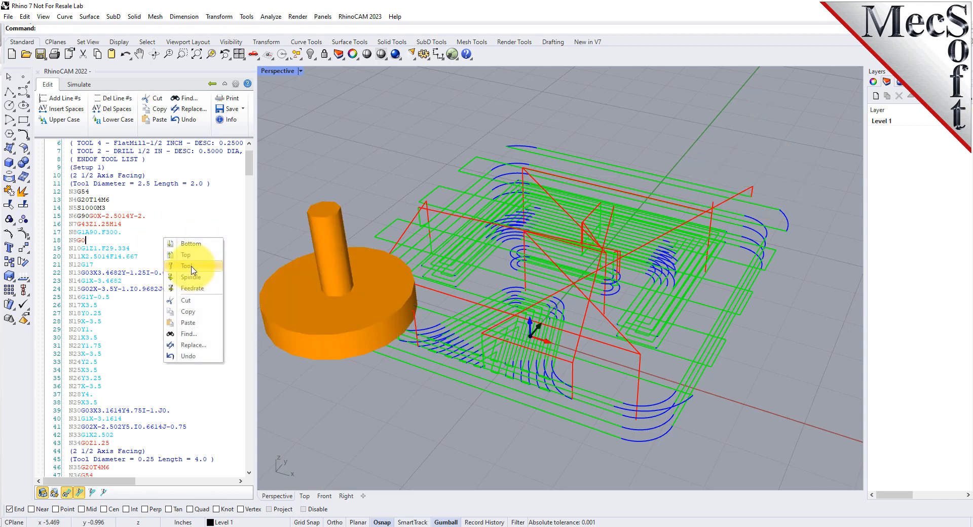
click(191, 267)
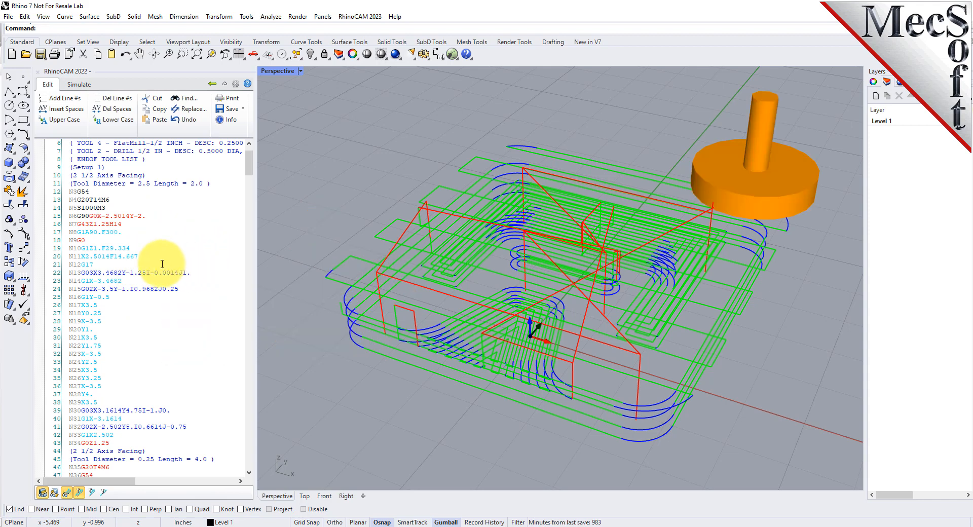
right_click(73, 467)
click(98, 370)
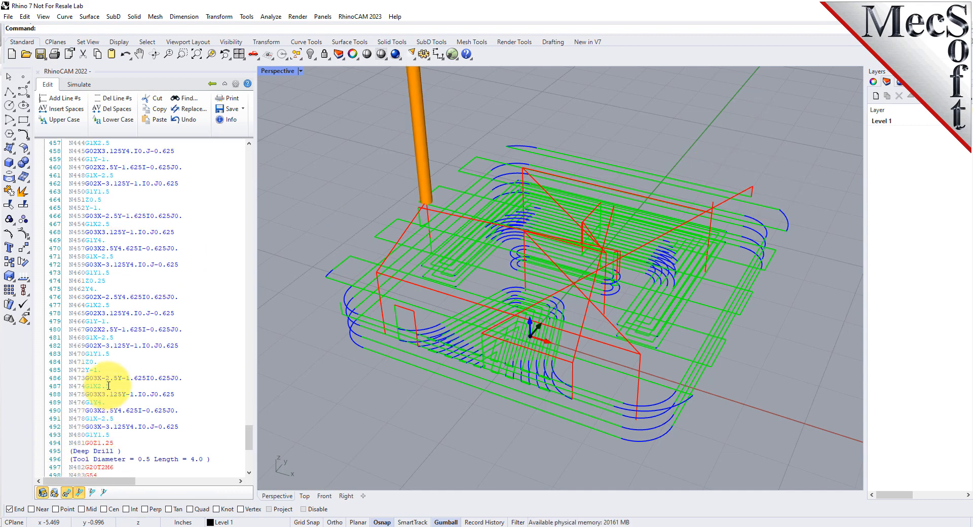
Jump to the bottom of the G-code program and bring its final lines into view
scroll(106, 378, down, 8)
scroll(111, 378, up, 7)
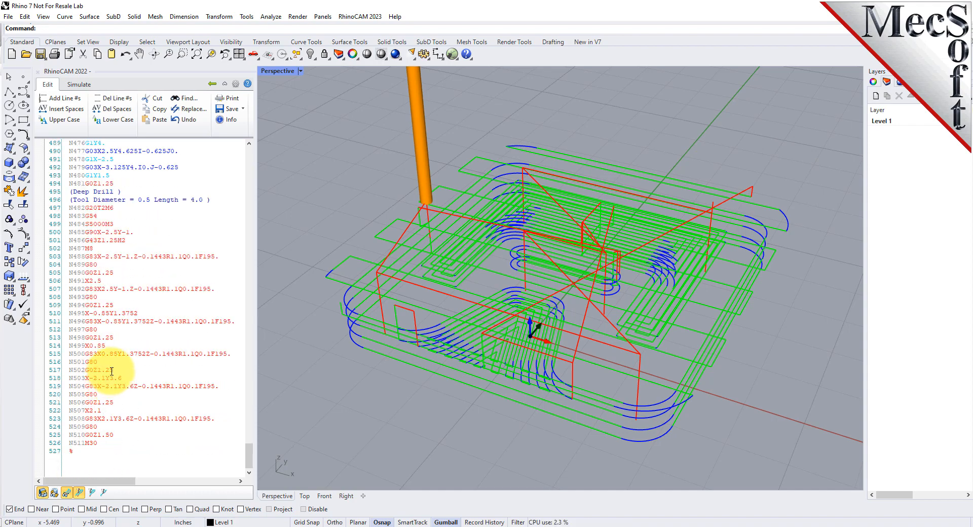
scroll(111, 369, up, 20)
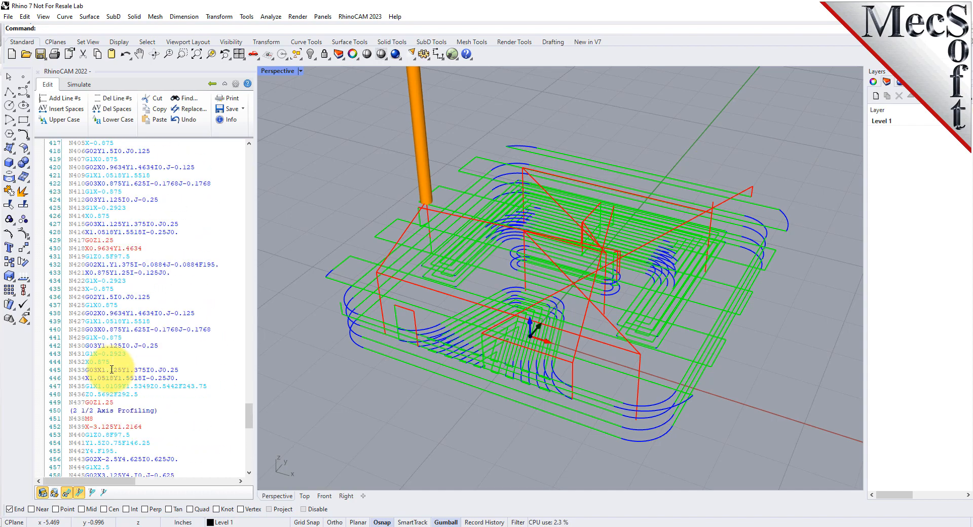
scroll(112, 368, up, 20)
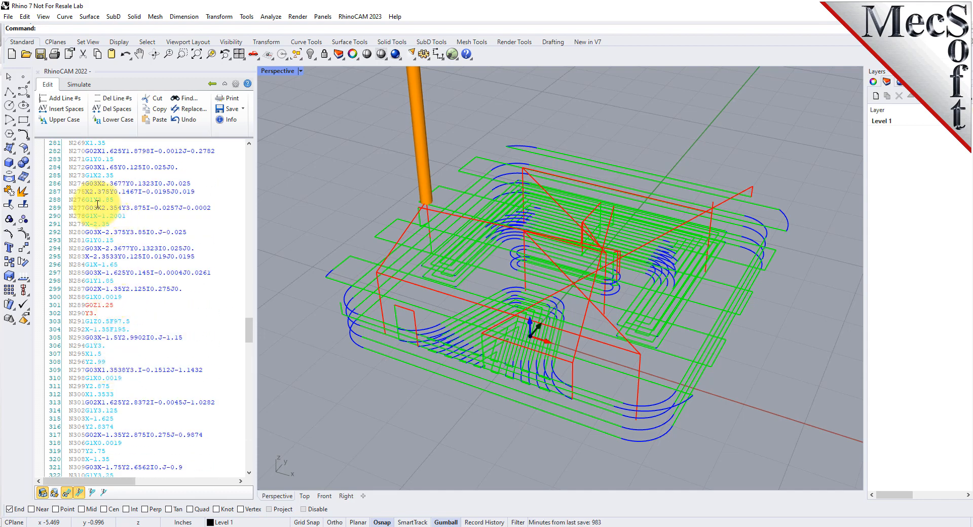
right_click(96, 204)
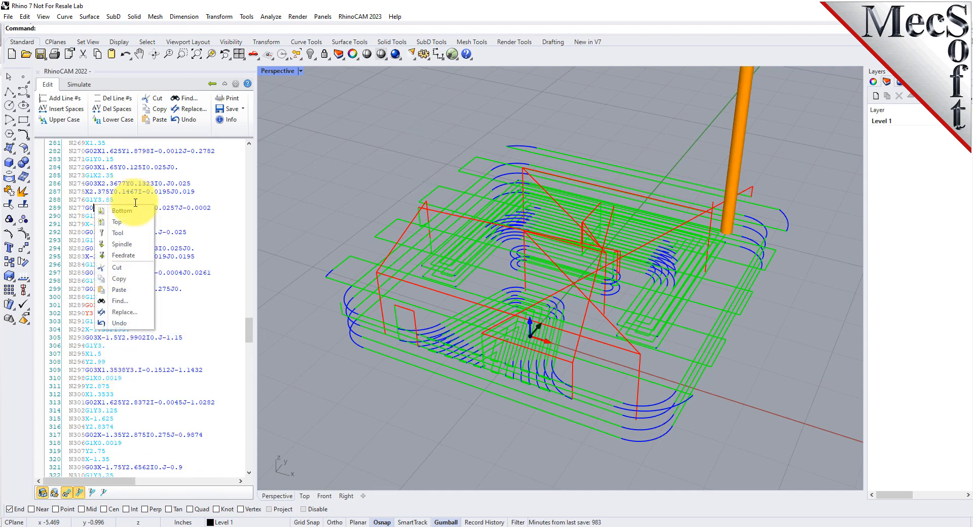
click(121, 210)
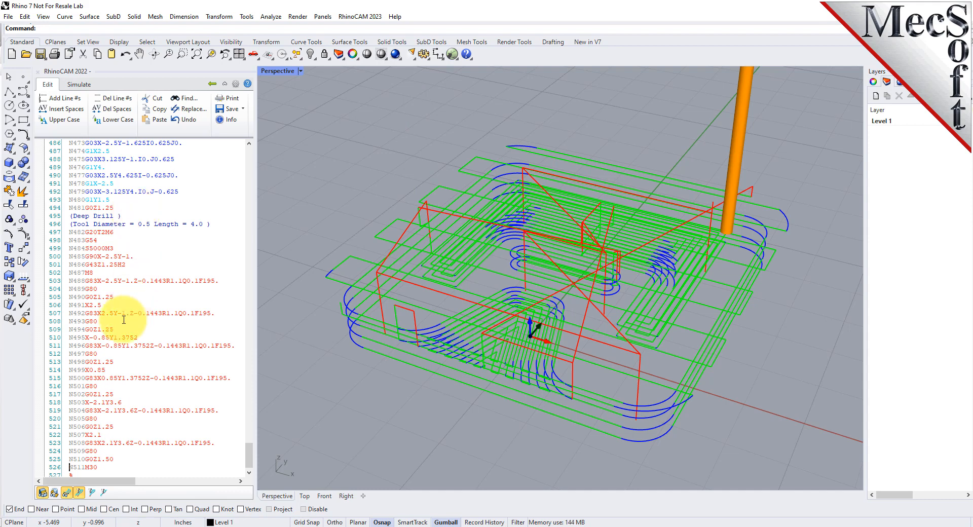
scroll(124, 322, down, 2)
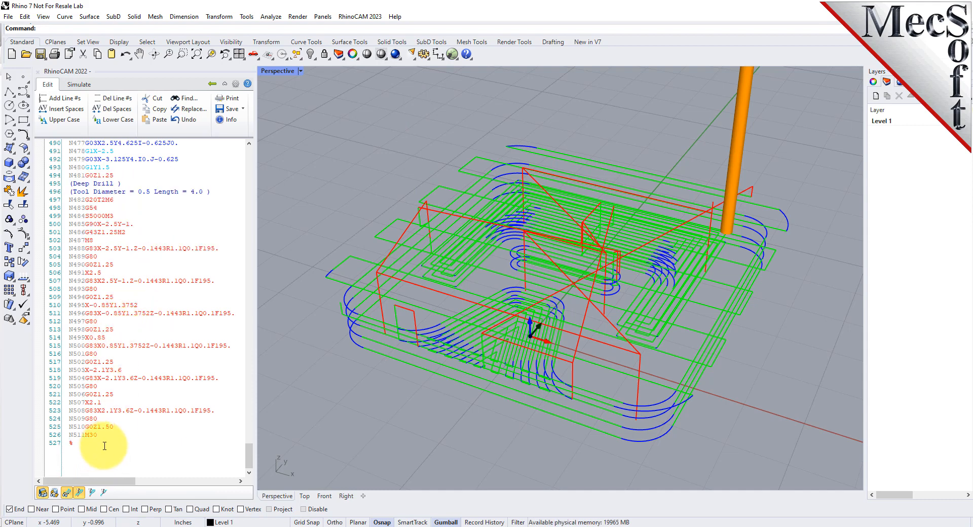
Select the last rapid retract move, line N510, and examine the tool's position above the toolpath
drag(70, 428, 115, 426)
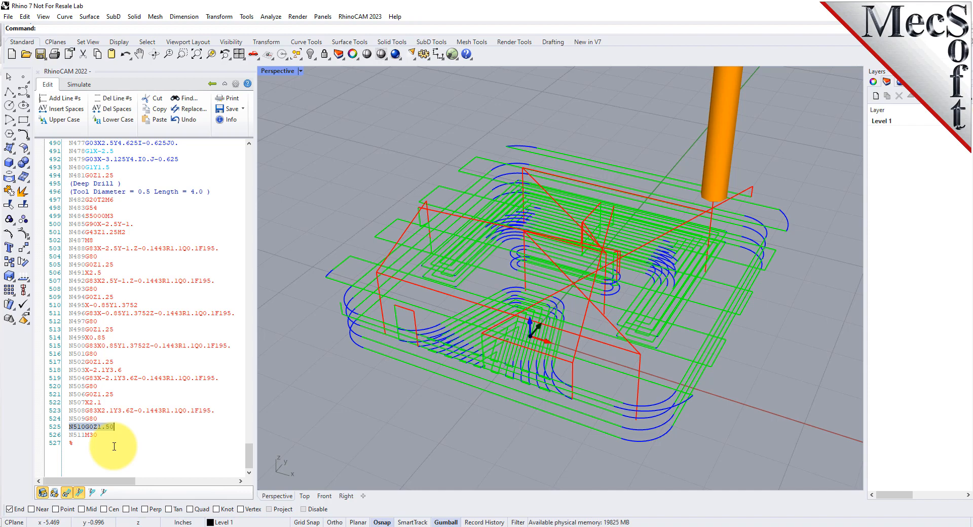
right_drag(597, 397, 656, 337)
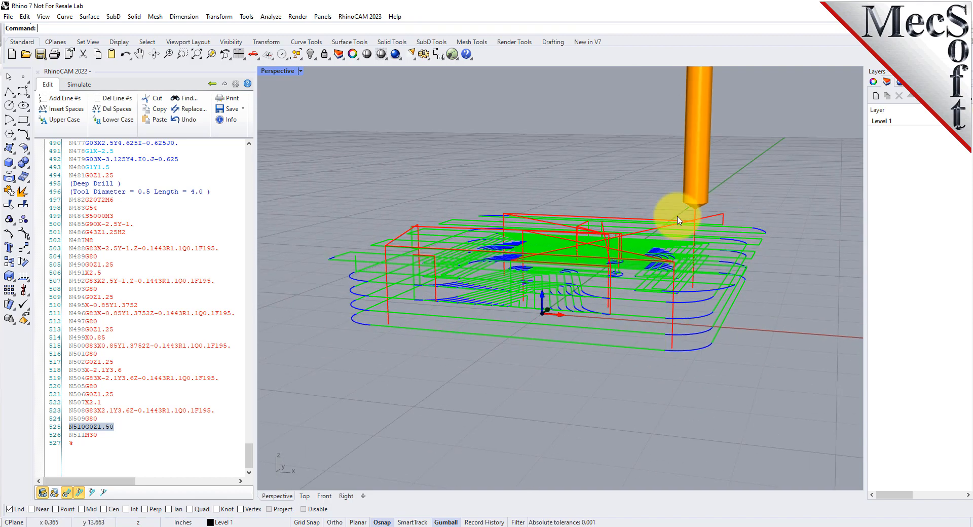
scroll(690, 228, up, 4)
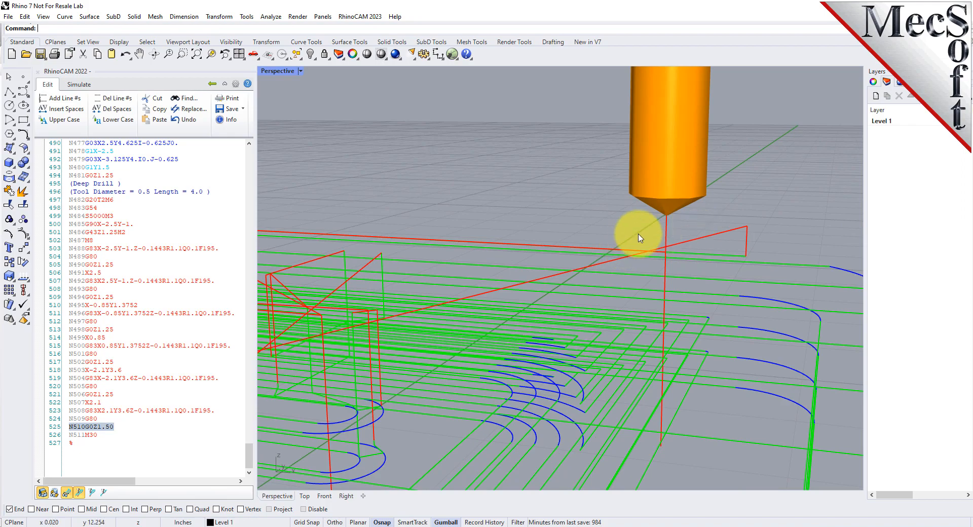
scroll(723, 243, down, 5)
right_drag(573, 278, 519, 265)
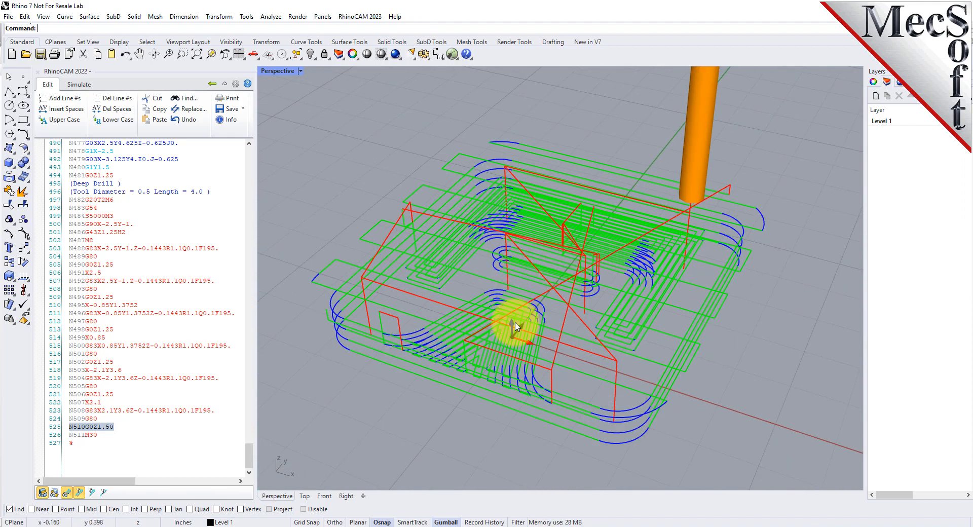
Set the Z height of the final retract move in line N510 to 5.0 and inspect the updated toolpath
click(99, 433)
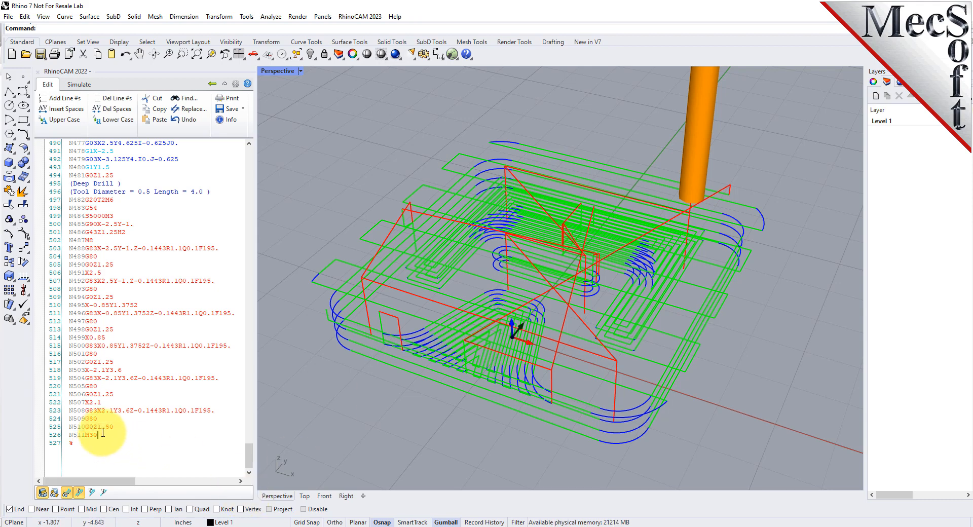
click(100, 427)
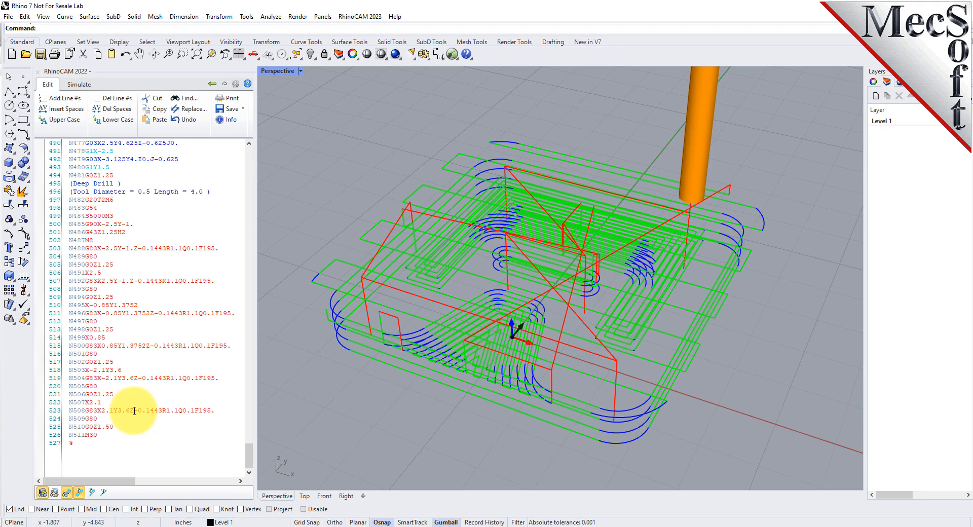
text(5.0)
key(Delete)
key(Delete)
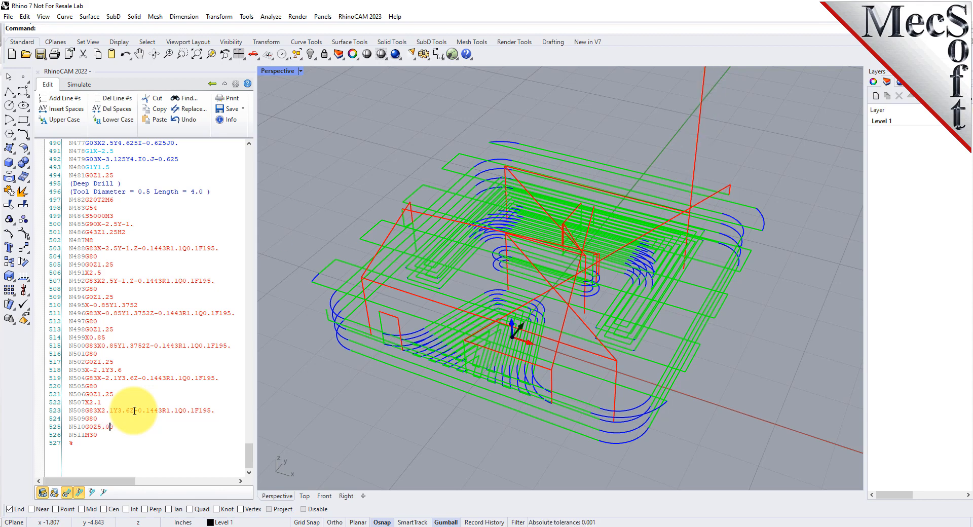
scroll(539, 324, down, 2)
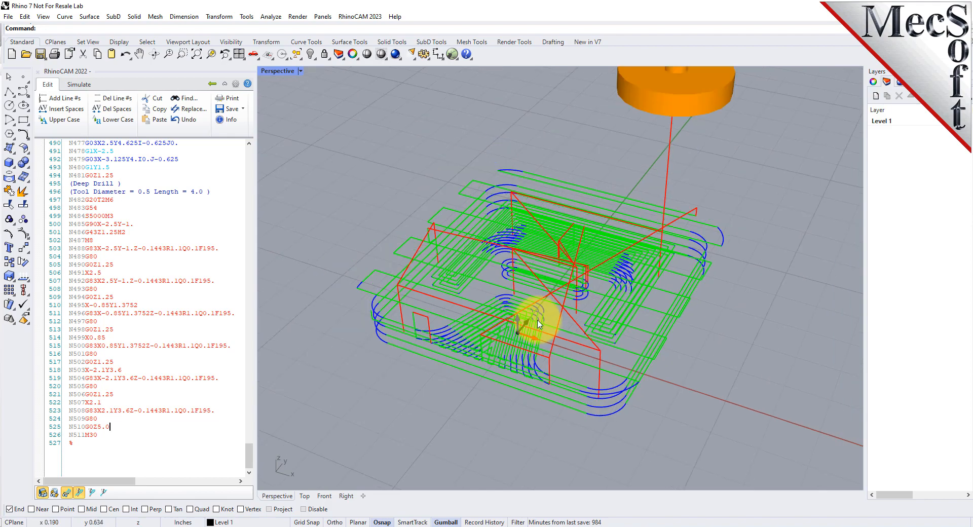
scroll(538, 325, down, 1)
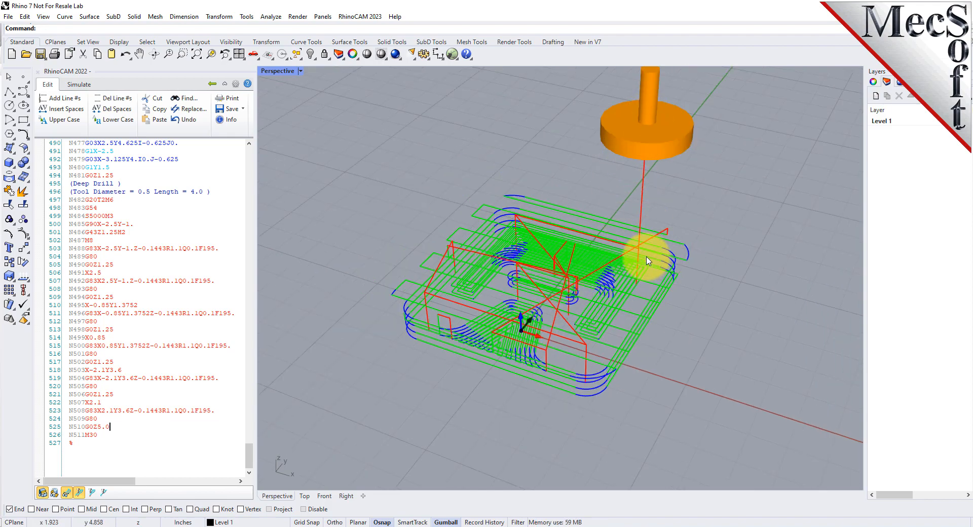
mouse_move(647, 261)
right_down()
mouse_move(651, 192)
mouse_move(636, 265)
right_up()
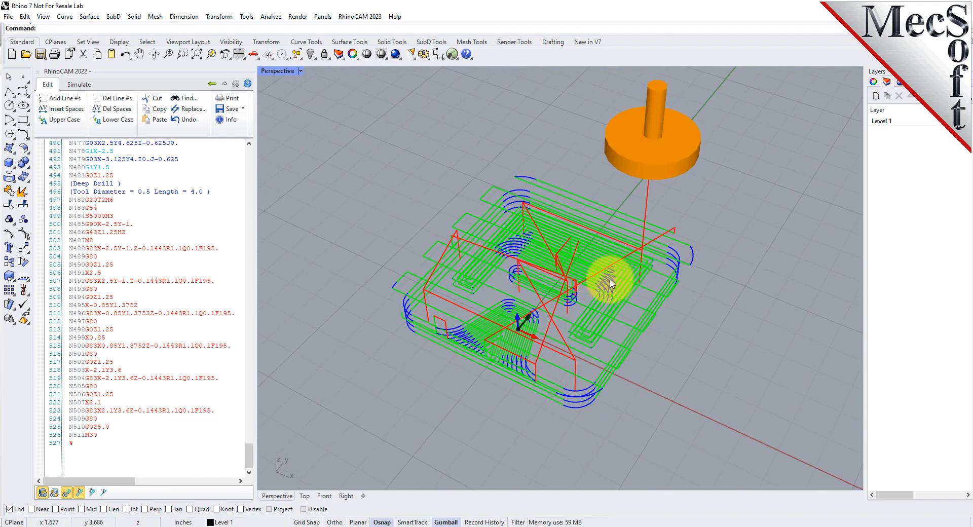
scroll(583, 323, up, 3)
scroll(626, 309, down, 3)
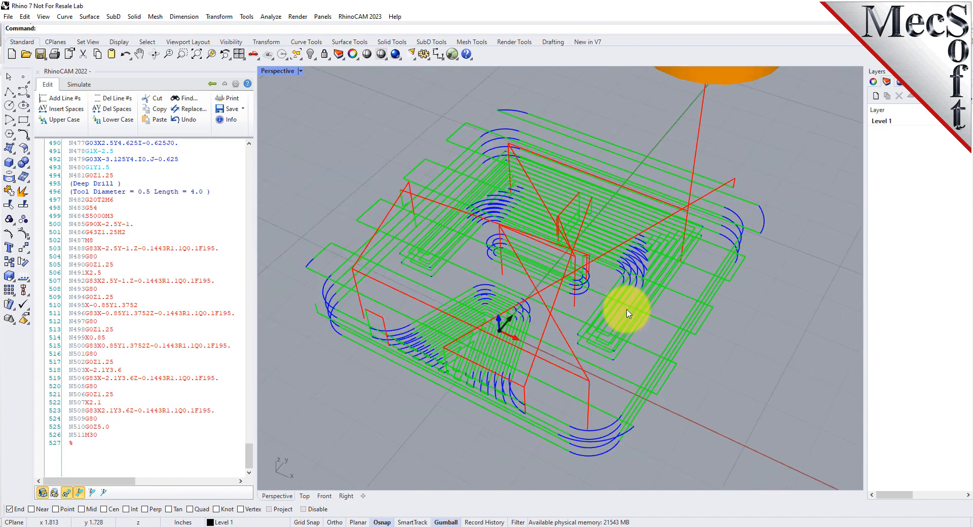
Step the tool backward from the final retract through the drilling lines into the profiling moves
click(101, 434)
key(Up)
key(Up)
key(Up)
key(Up)
key(Up)
key(Up)
key(Up)
key(Up)
key(Up)
key(Up)
key(Up)
key(Up)
key(Up)
key(Up)
key(Up)
key(Up)
key(Up)
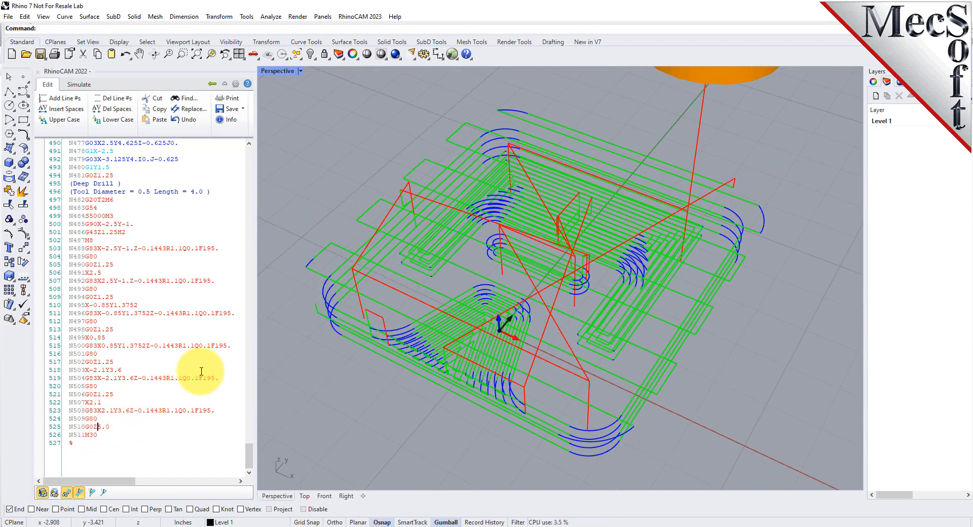
key(Up)
key(Up)
key(Up)
key(Up)
key(Up)
key(Up)
key(Up)
key(Up)
key(Up)
key(Up)
key(Up)
key(Up)
key(Up)
key(Up)
key(Up)
key(Up)
key(Up)
key(Up)
key(Up)
key(Up)
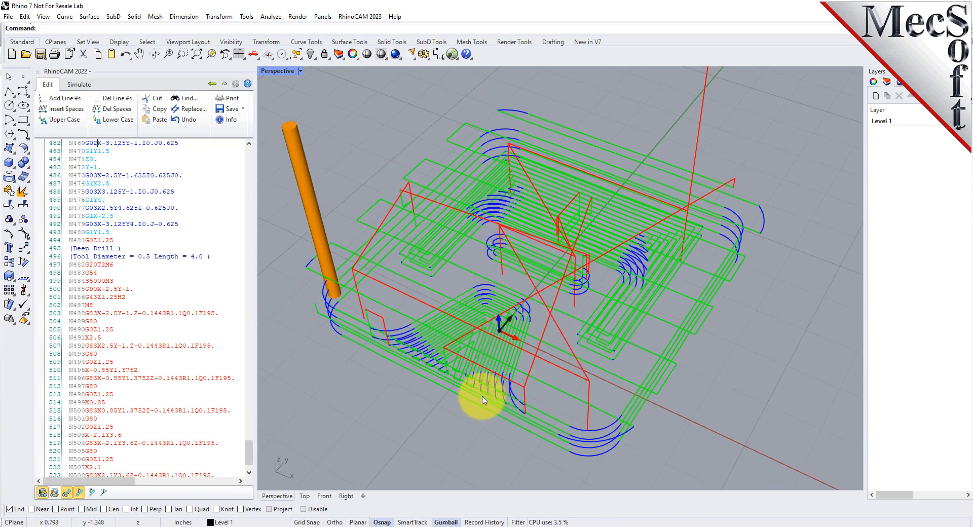
right_drag(484, 446, 509, 298)
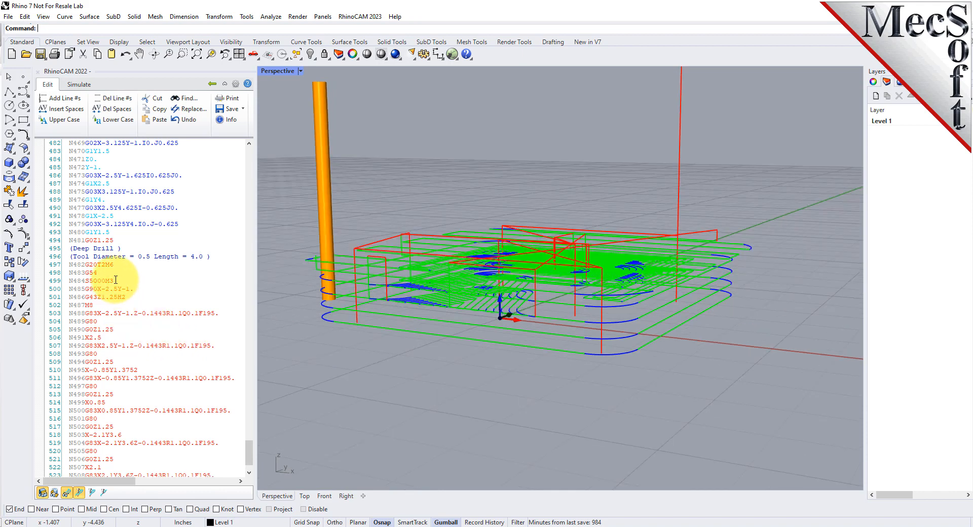
Step the tool forward line by line through the Deep Drill moves
click(123, 260)
key(Down)
key(Down)
key(Down)
key(Down)
key(Down)
key(Down)
key(Down)
key(Down)
key(Down)
key(Down)
key(Down)
key(Down)
key(Down)
key(Down)
key(Down)
key(Down)
key(Down)
key(Down)
key(Down)
key(Down)
key(Down)
key(Down)
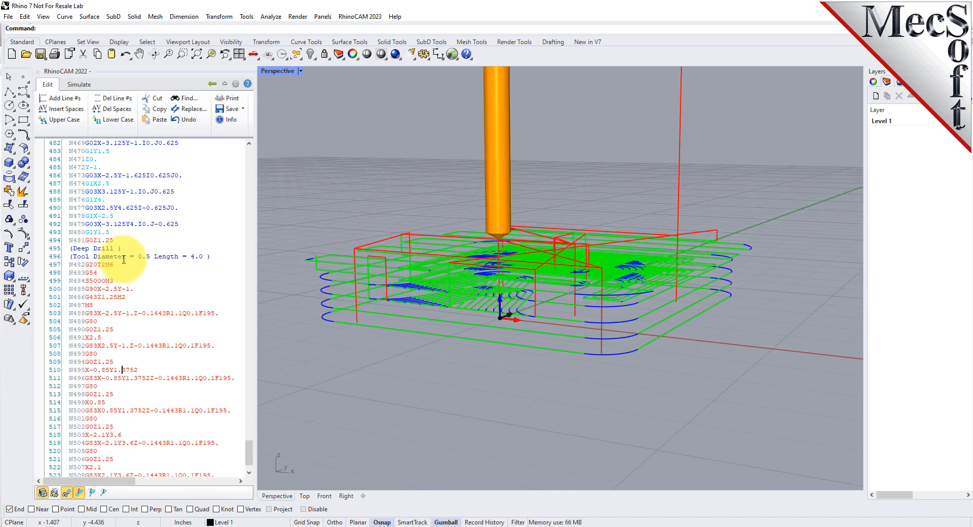
Save the edited G-code, replacing the existing G-CODE-EDITQuickStartGuide.nc file
right_drag(468, 306, 526, 349)
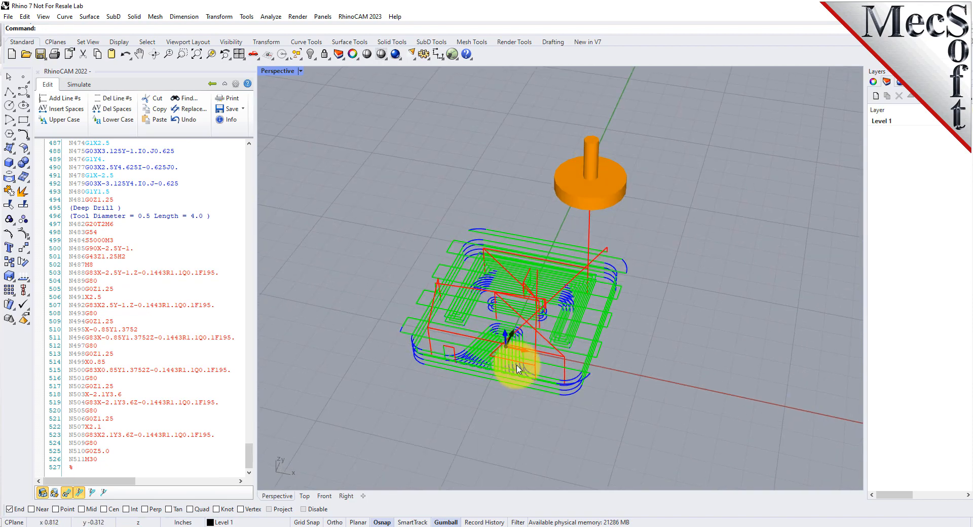
scroll(526, 350, up, 5)
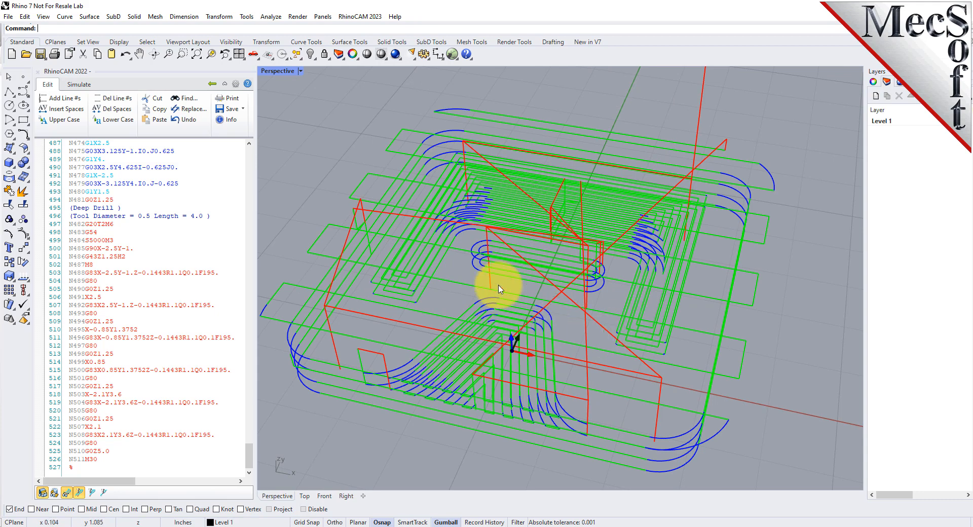
click(232, 110)
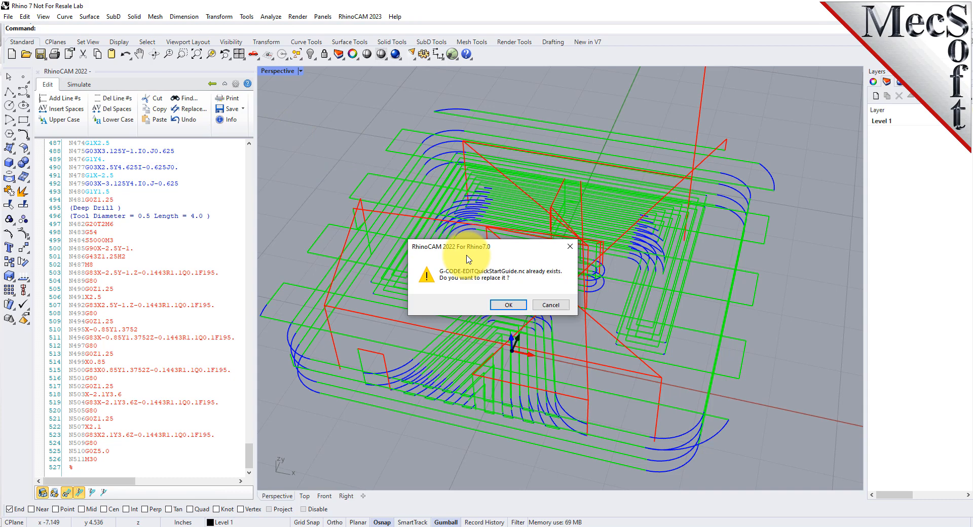
click(508, 304)
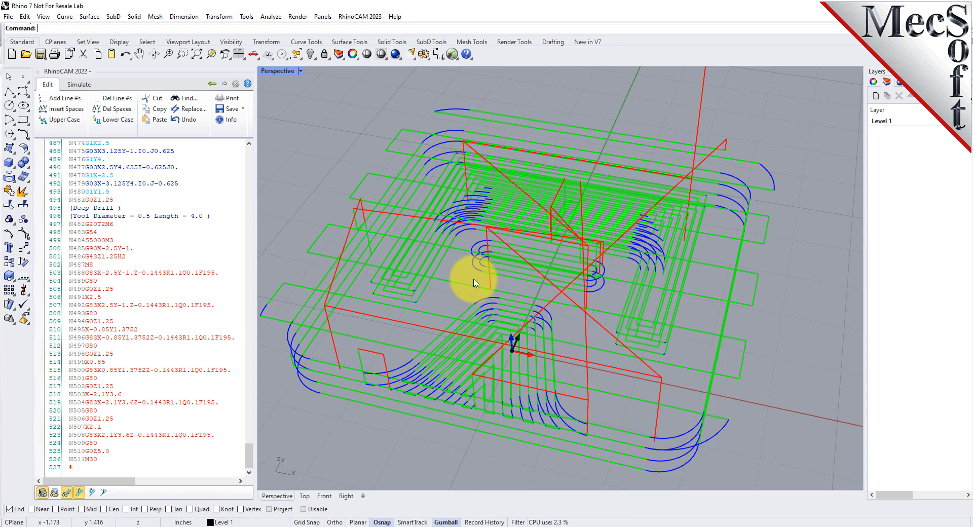
Open the online help, switch to the RhinoCAM 2022 Resource Guide in the browser and go to its G-Code Editor section
click(248, 84)
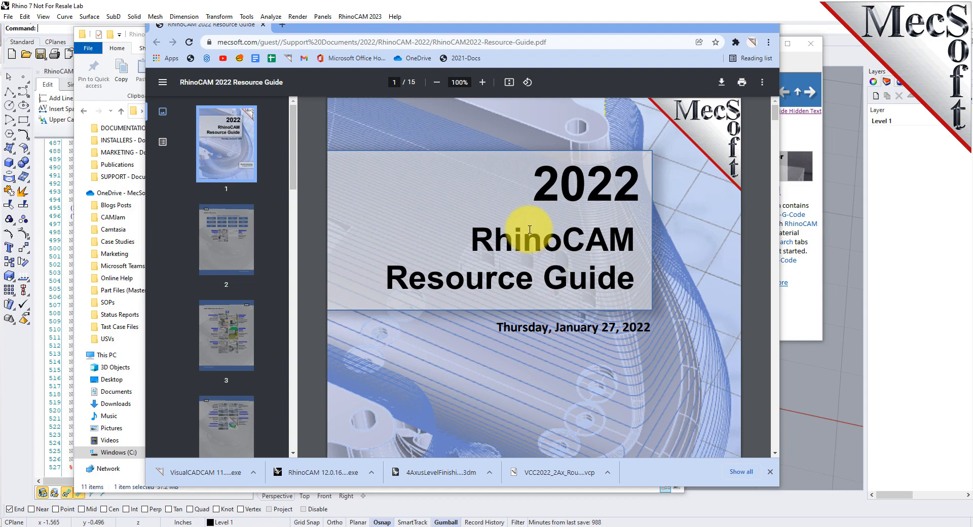
scroll(568, 191, down, 3)
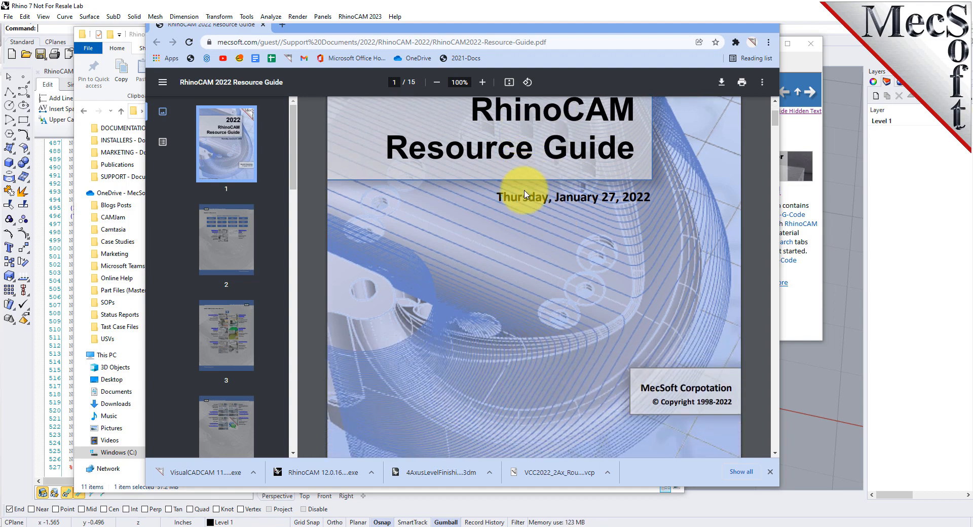
scroll(581, 184, up, 2)
scroll(524, 189, up, 1)
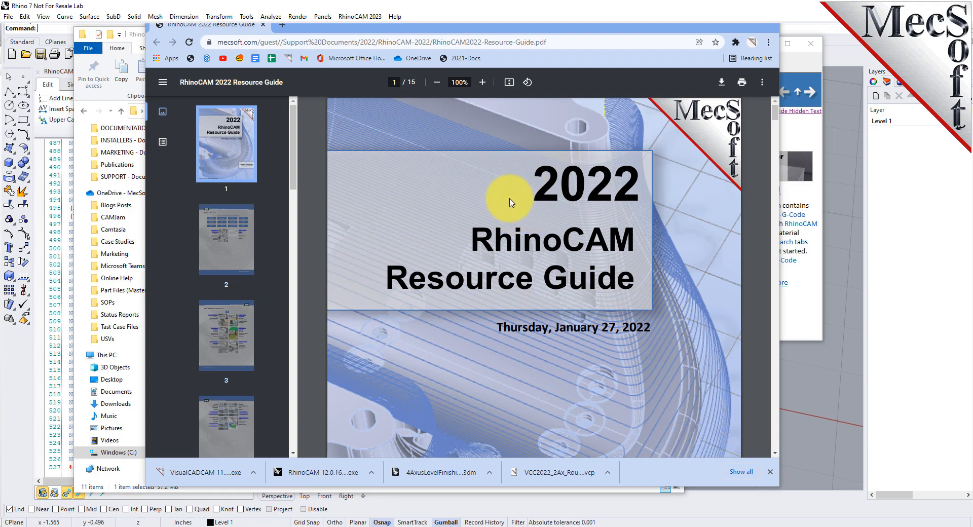
scroll(510, 202, down, 10)
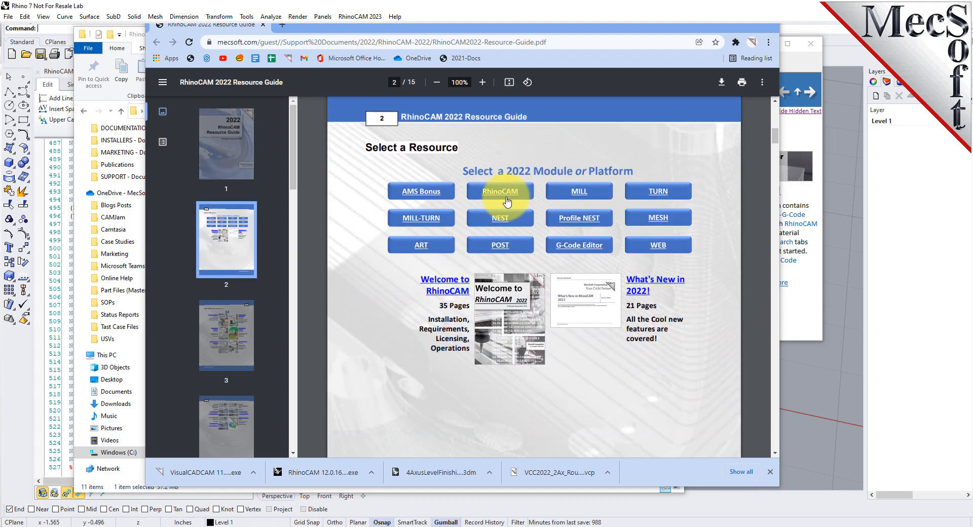
scroll(506, 202, down, 2)
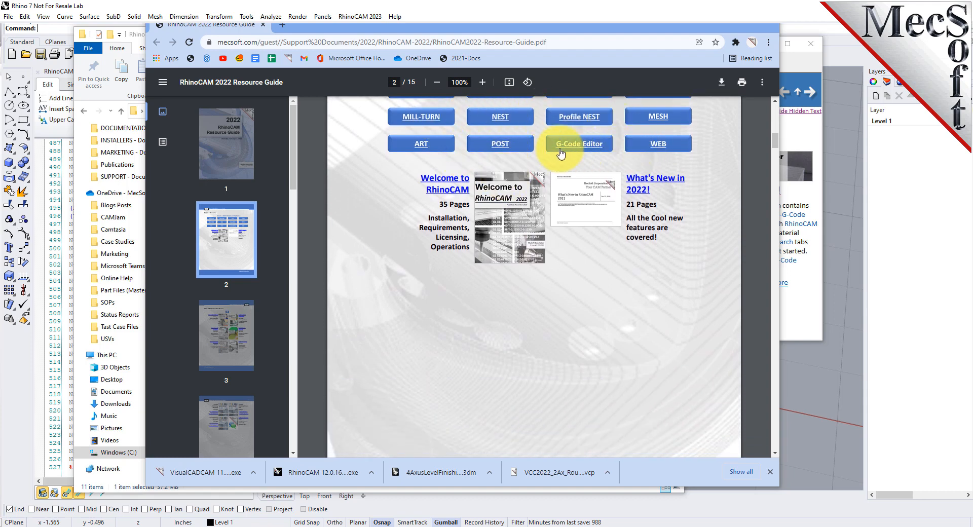
click(563, 146)
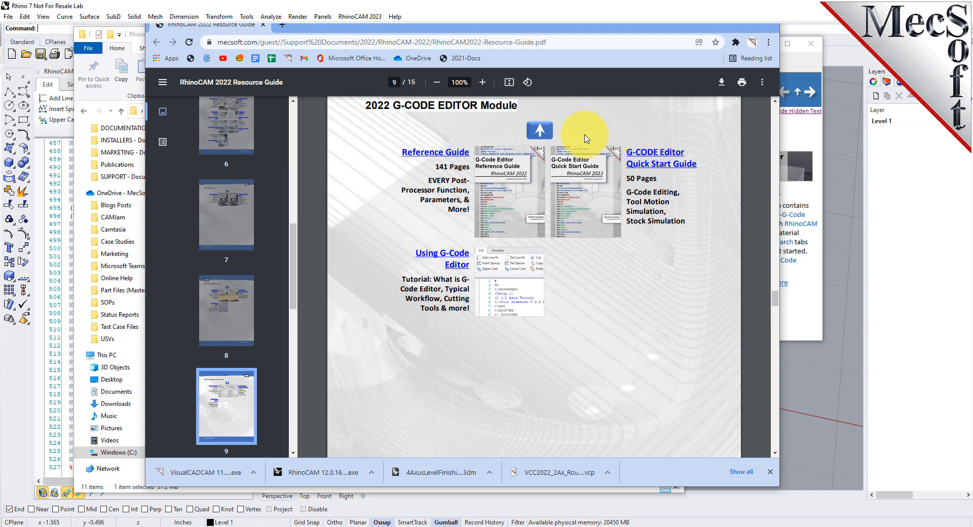
Open the G-CODE Editor Quick Start Guide and browse from loading the G-code file to the G-Code Editing Strategy section
click(656, 158)
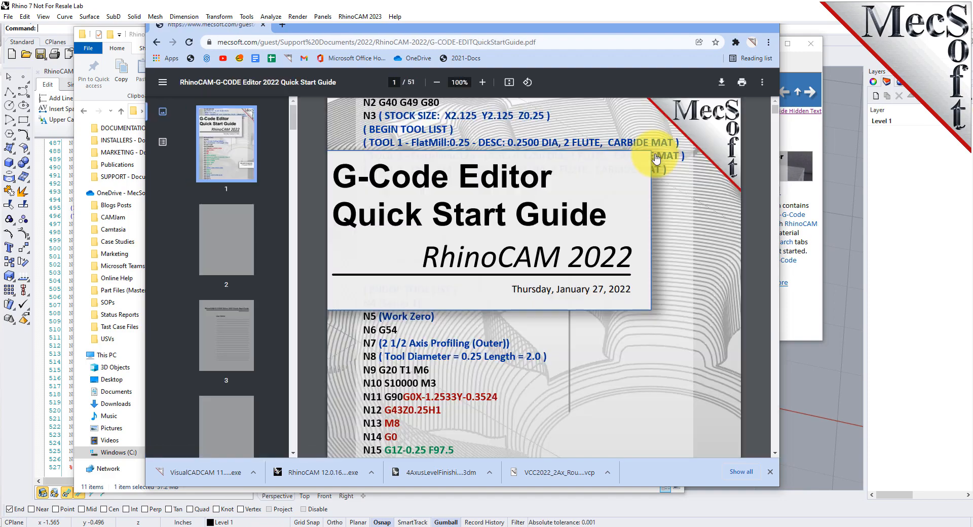
drag(774, 109, 774, 223)
scroll(554, 256, down, 20)
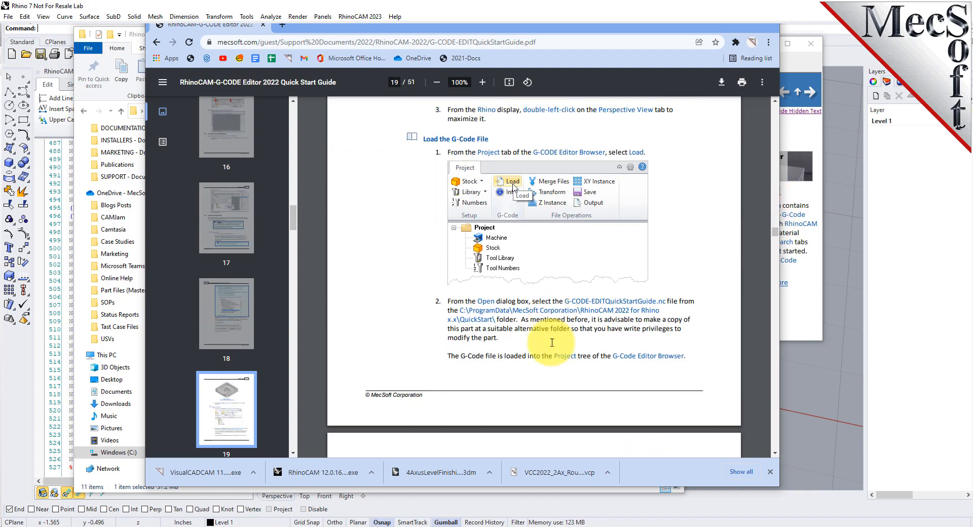
scroll(552, 335, down, 10)
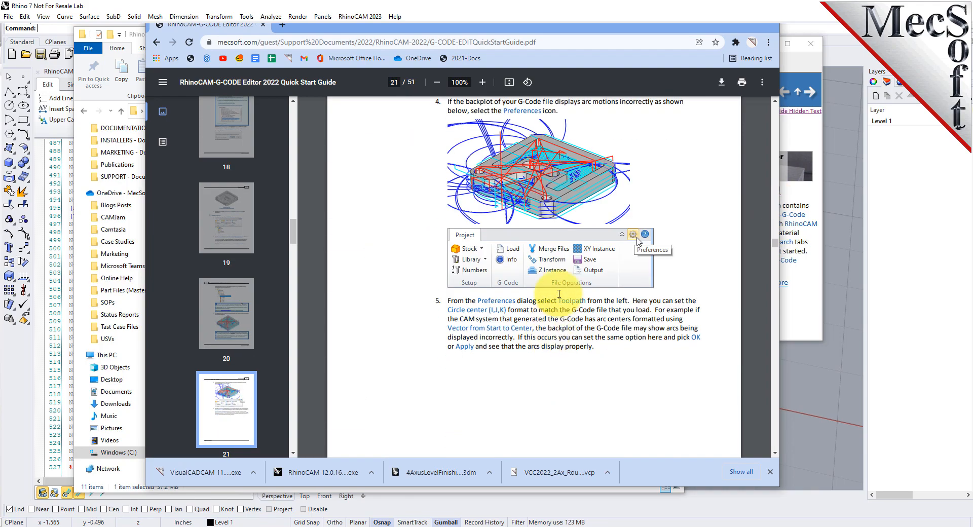
scroll(562, 263, down, 20)
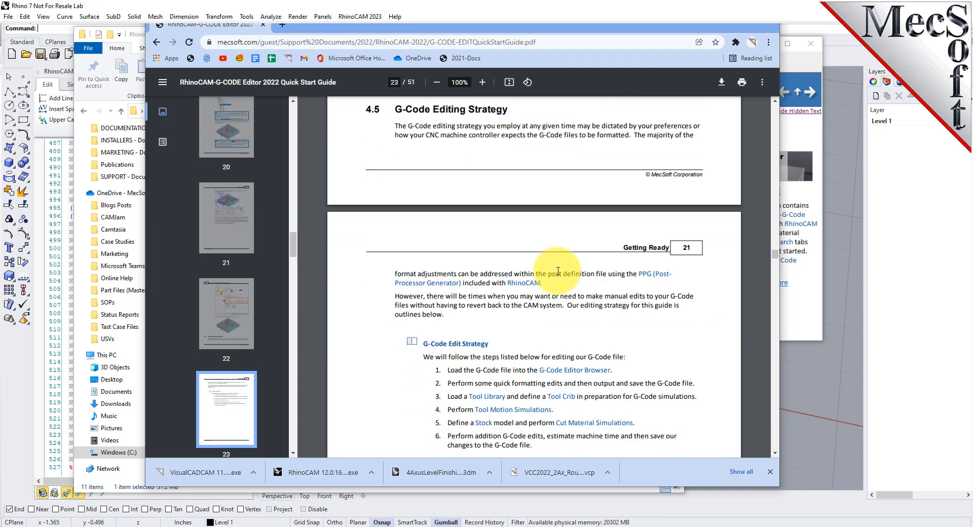
Read on in the quick start guide through the Edit the G-Code File chapter, covering the tool library, Tool Crib and G-code navigation instructions
scroll(558, 271, down, 20)
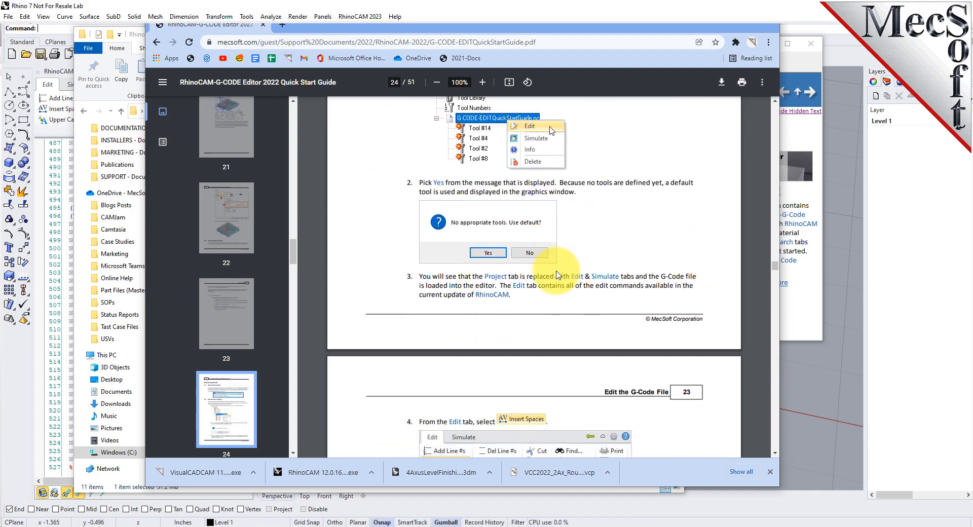
scroll(557, 274, down, 7)
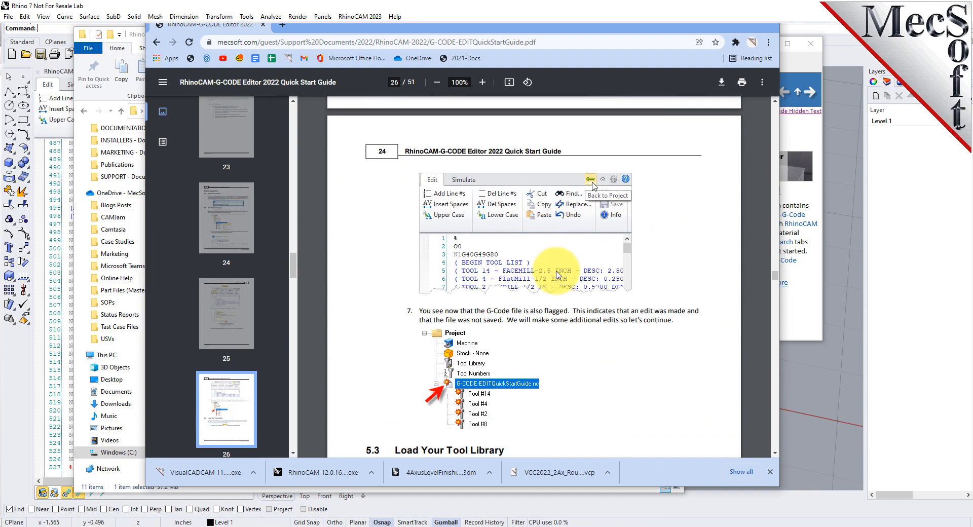
scroll(558, 274, down, 9)
scroll(558, 274, down, 15)
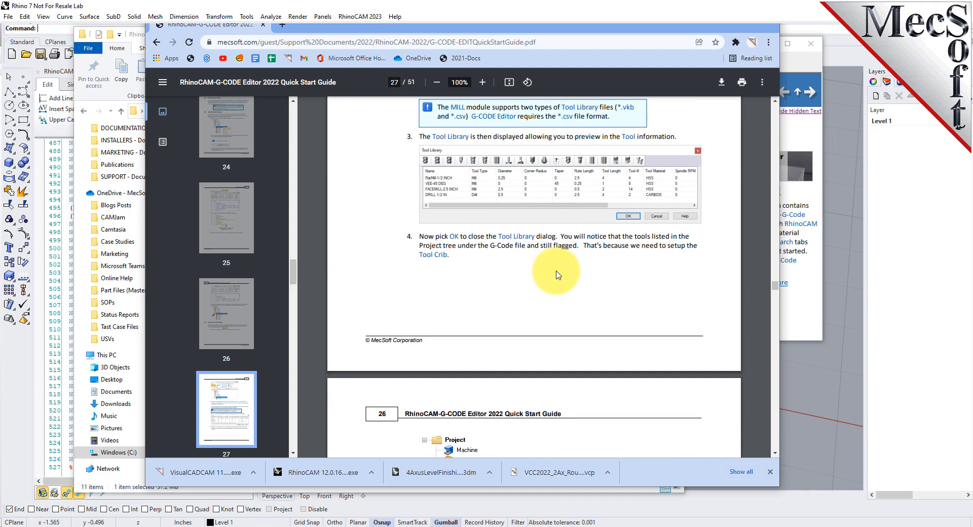
scroll(557, 274, down, 10)
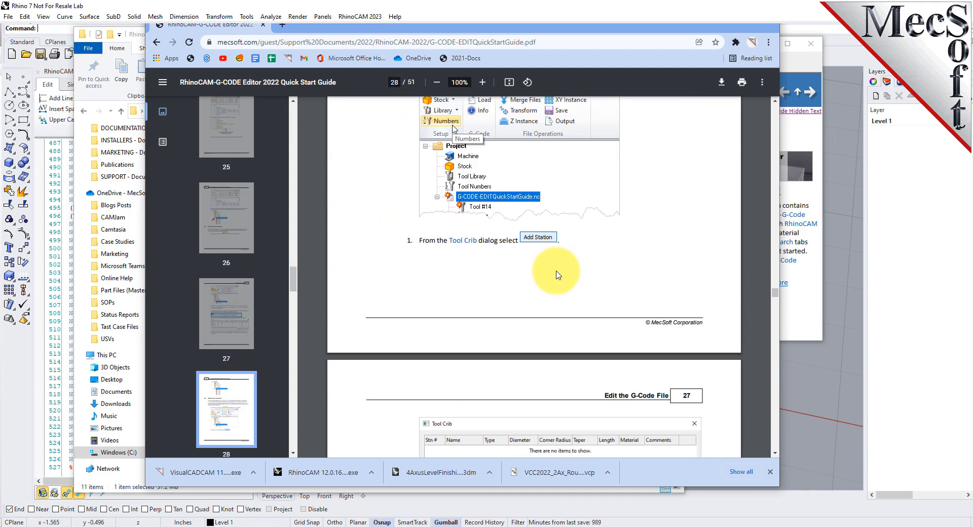
scroll(558, 275, down, 15)
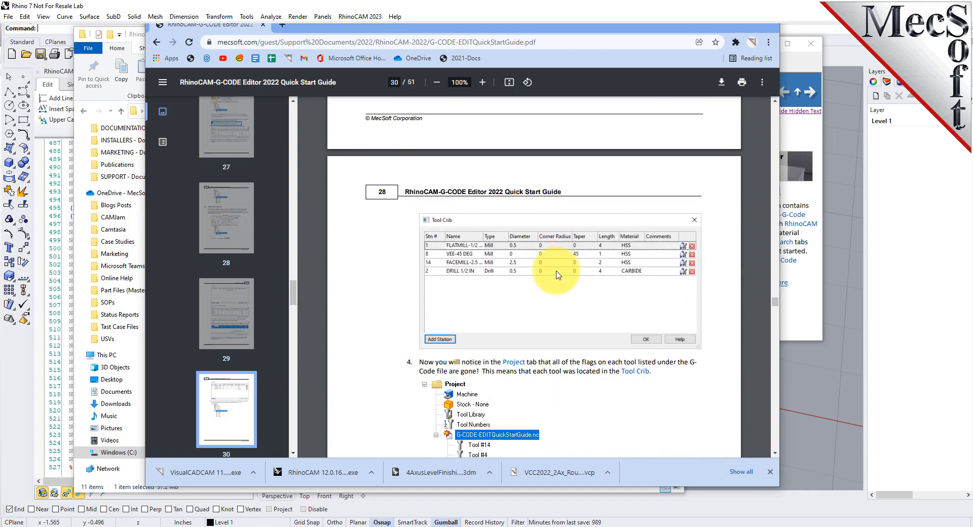
scroll(558, 275, down, 12)
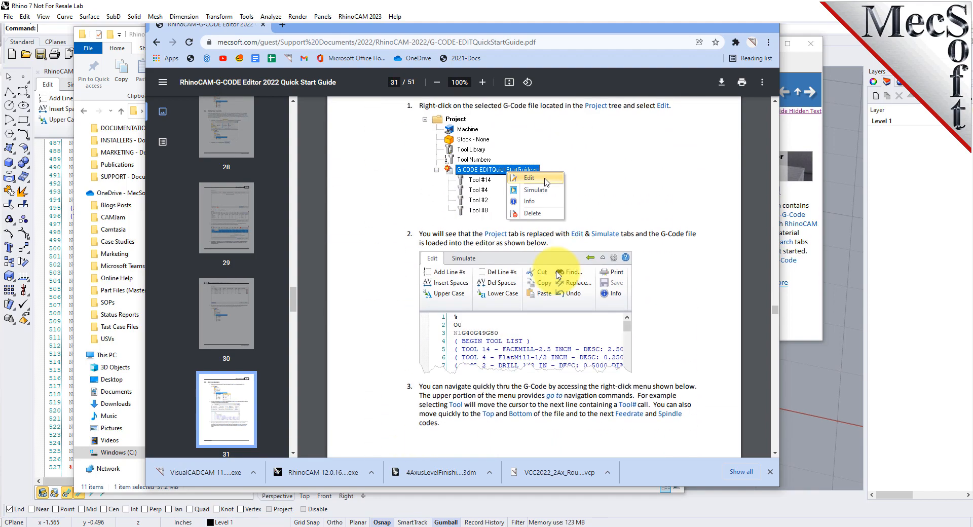
scroll(557, 274, down, 10)
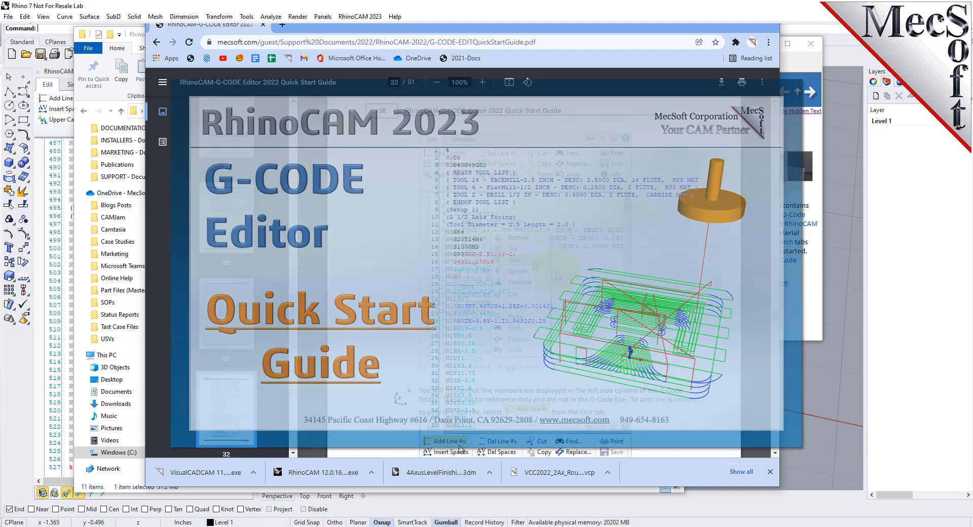
scroll(557, 274, down, 10)
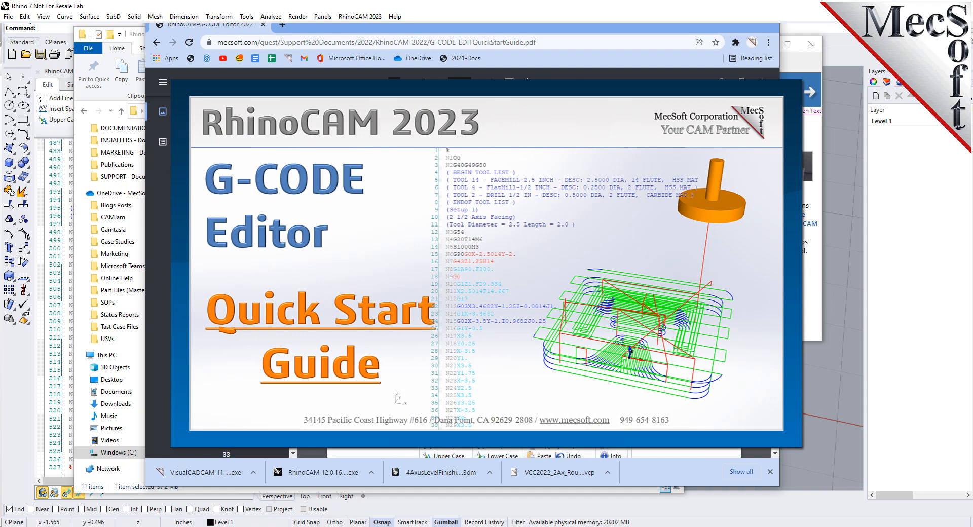
scroll(558, 274, down, 3)
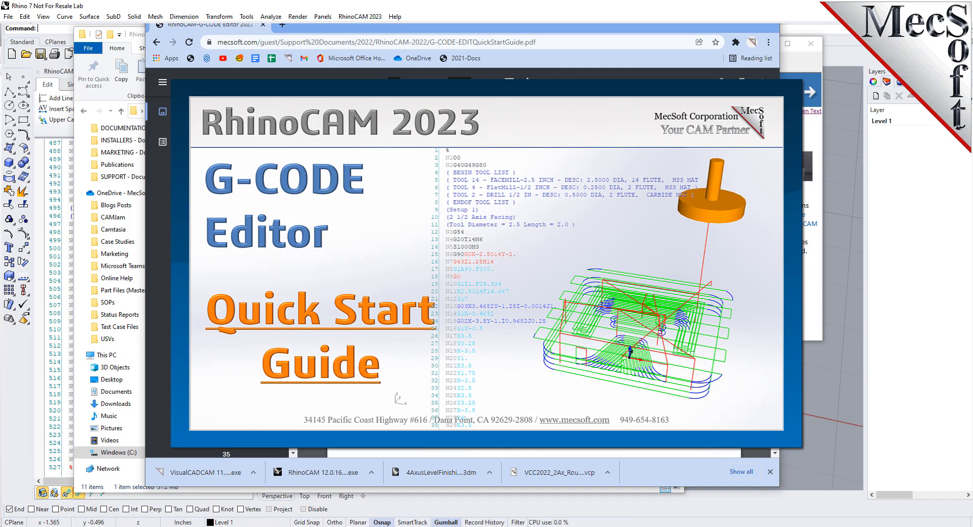
scroll(558, 274, down, 8)
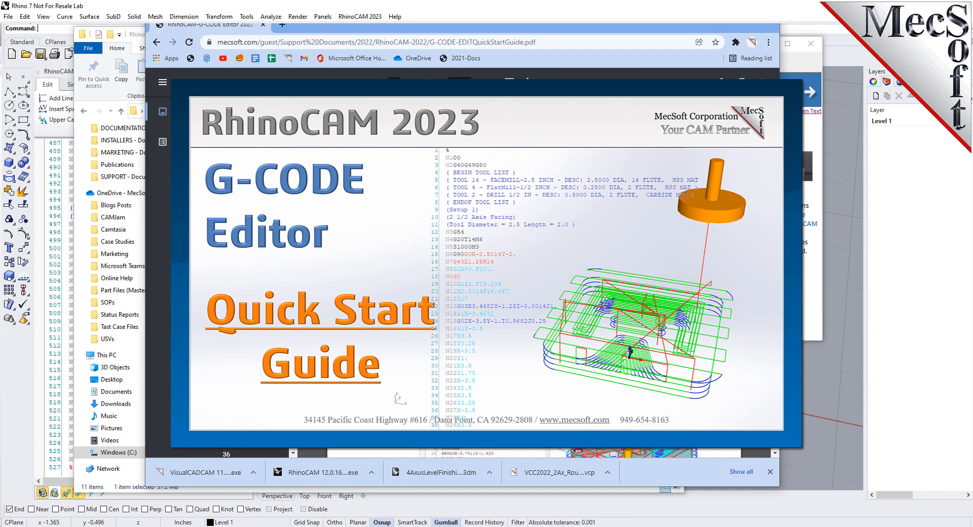